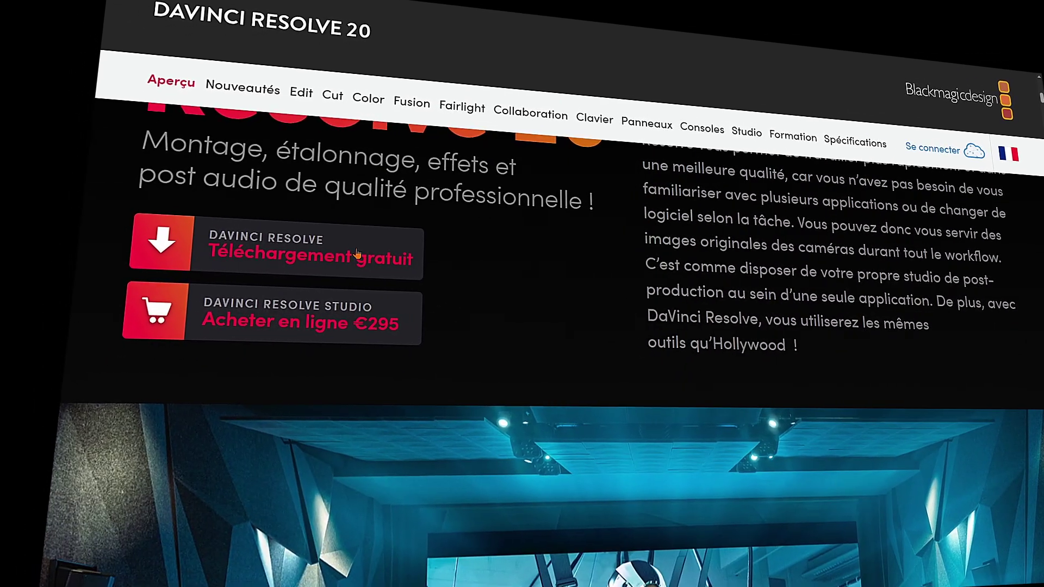
- Reveal the per-OS DaVinci Resolve 20 free download buttons on the Blackmagic Design page
left_click(357, 253)
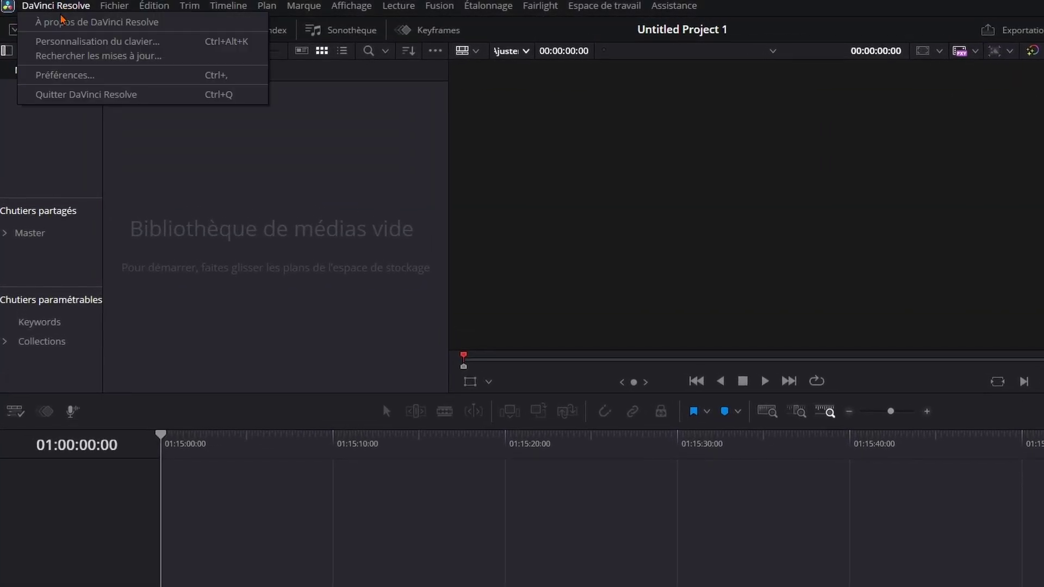
- Enable auto-deletion of media cache files older than 20 days in User preferences, then close Preferences
left_click(64, 74)
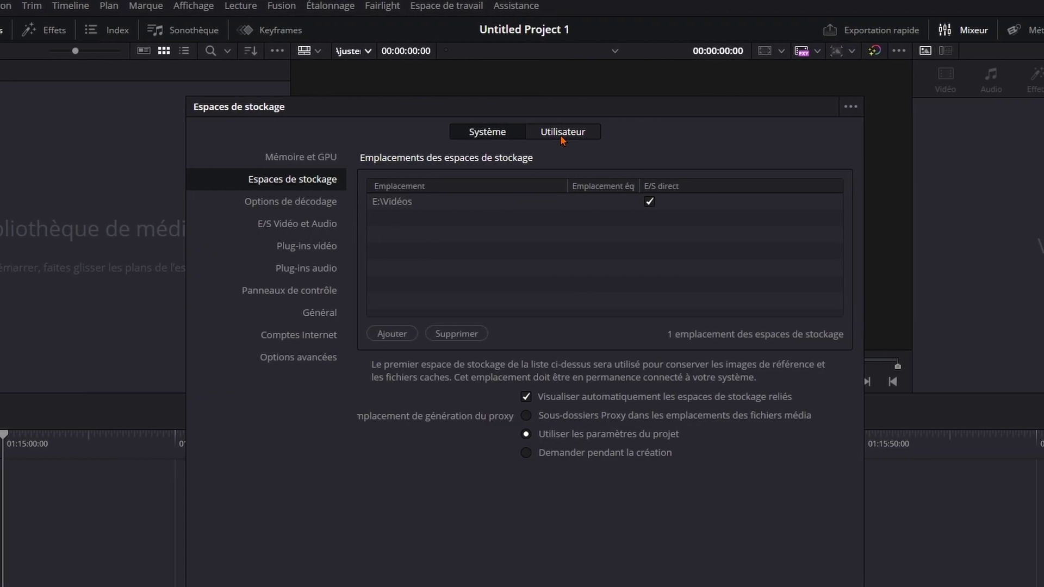
left_click(657, 136)
left_click(374, 207)
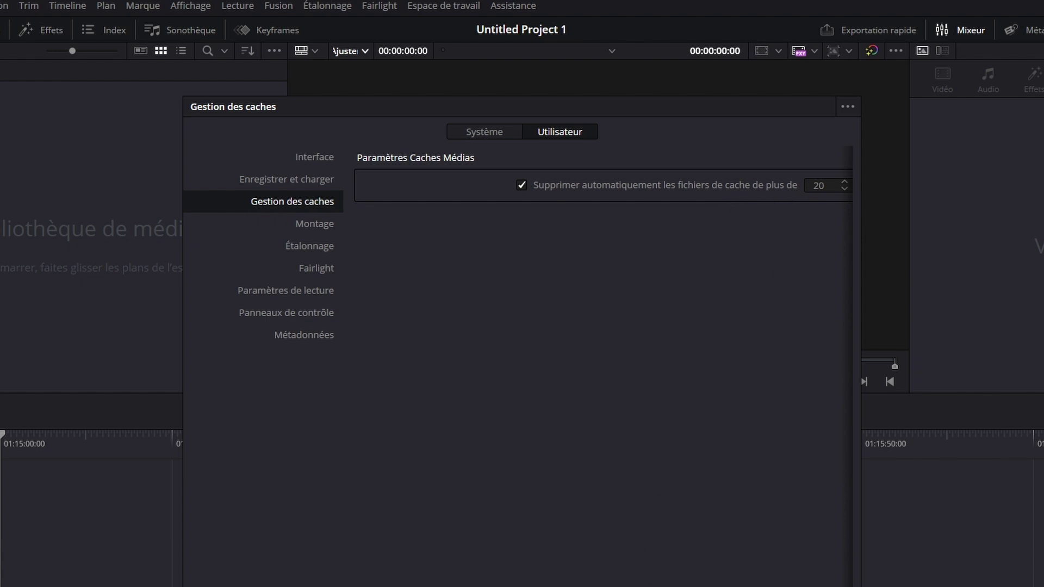
scroll(784, 386, "right", 2)
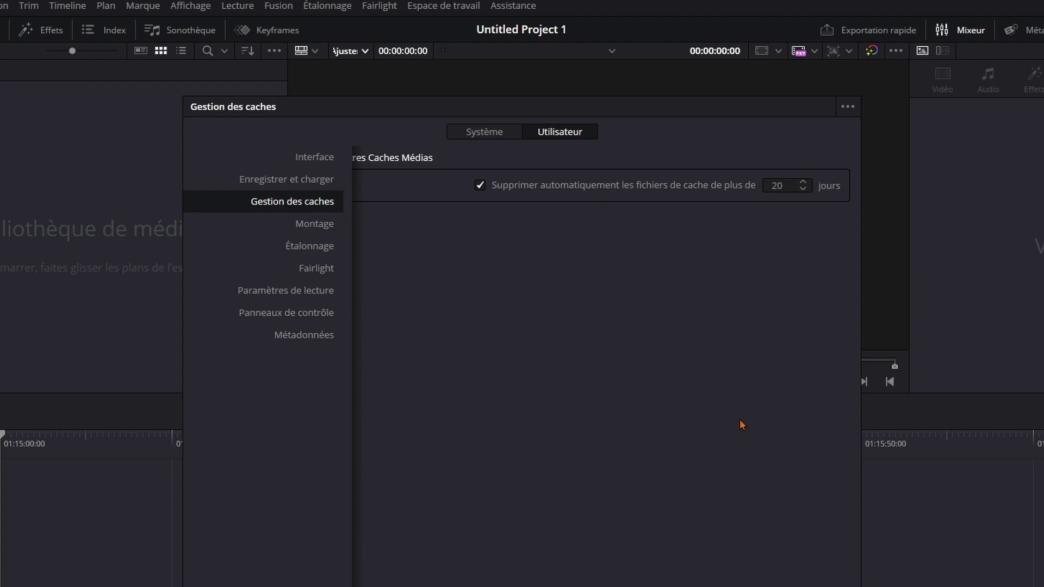
key("Escape")
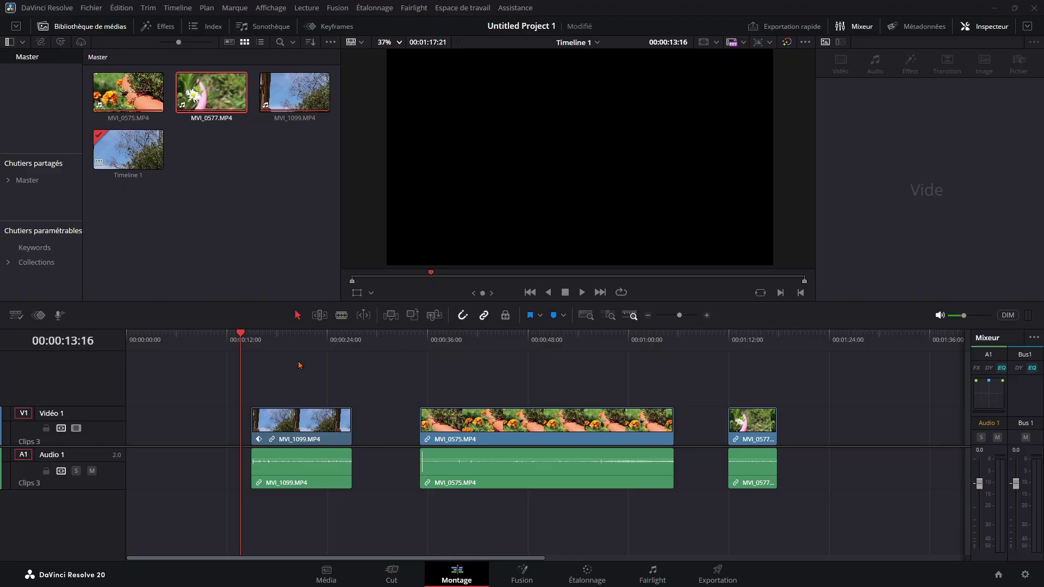
- Select the MVI_1099 clip and scrub back along the ruler to preview its zoom animation
left_click(338, 340)
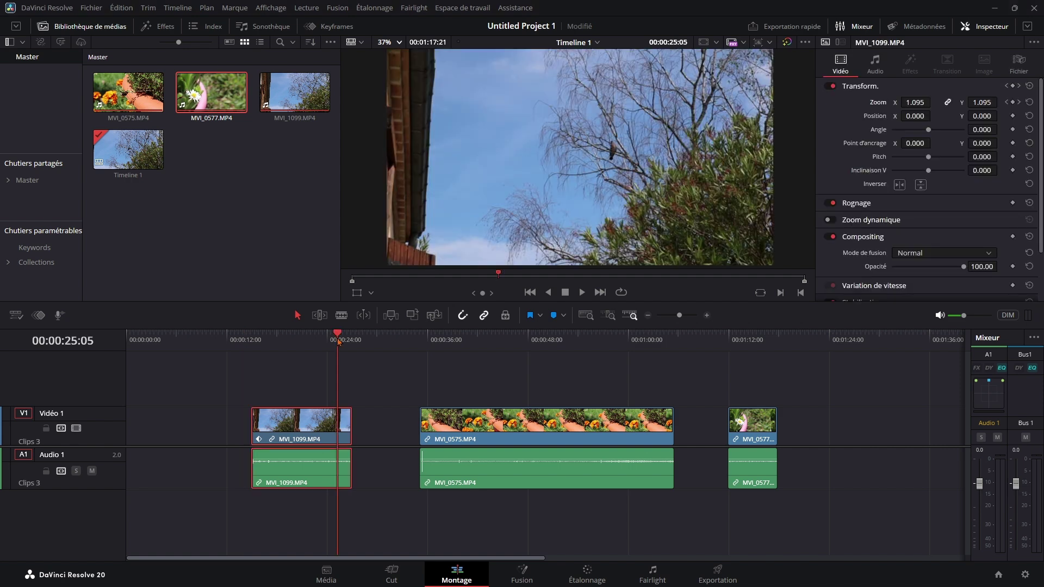
left_click_drag(336, 339, 318, 337)
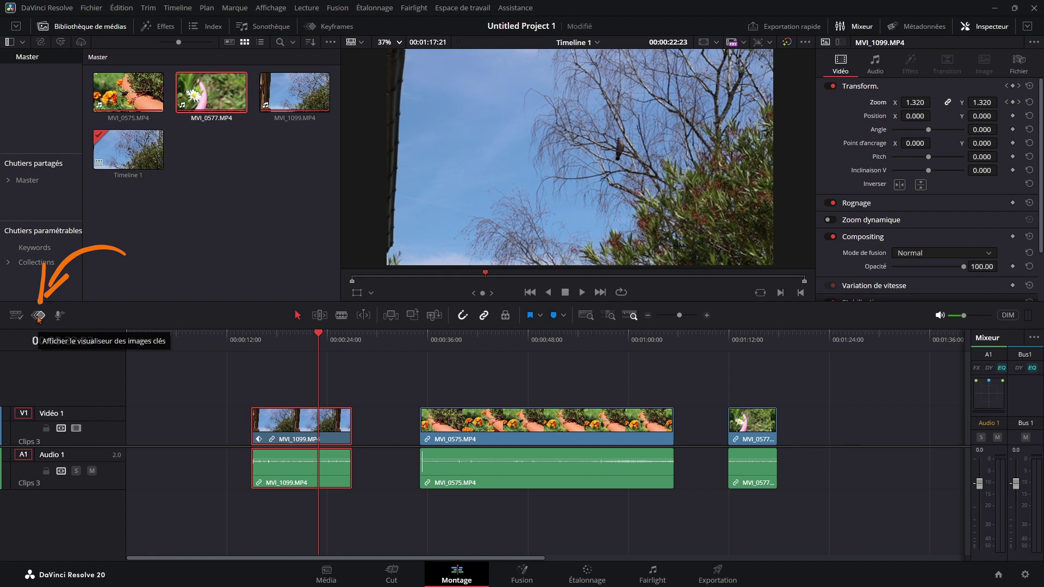
- Show MVI_1099's zoom keyframes below the tracks, enlarge that area, and scrub through the zoom
left_click(38, 315)
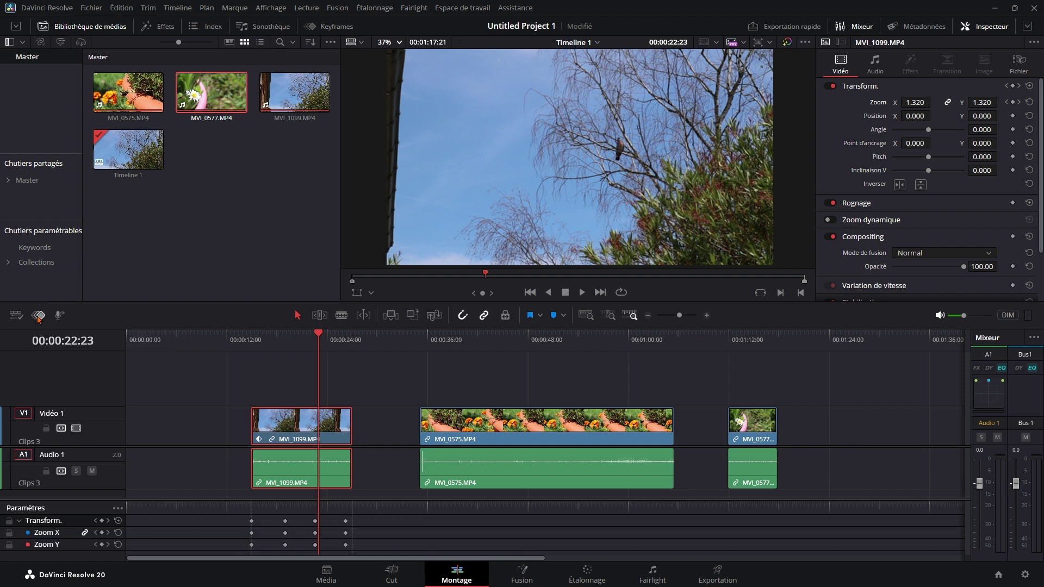
left_click_drag(389, 446, 389, 423)
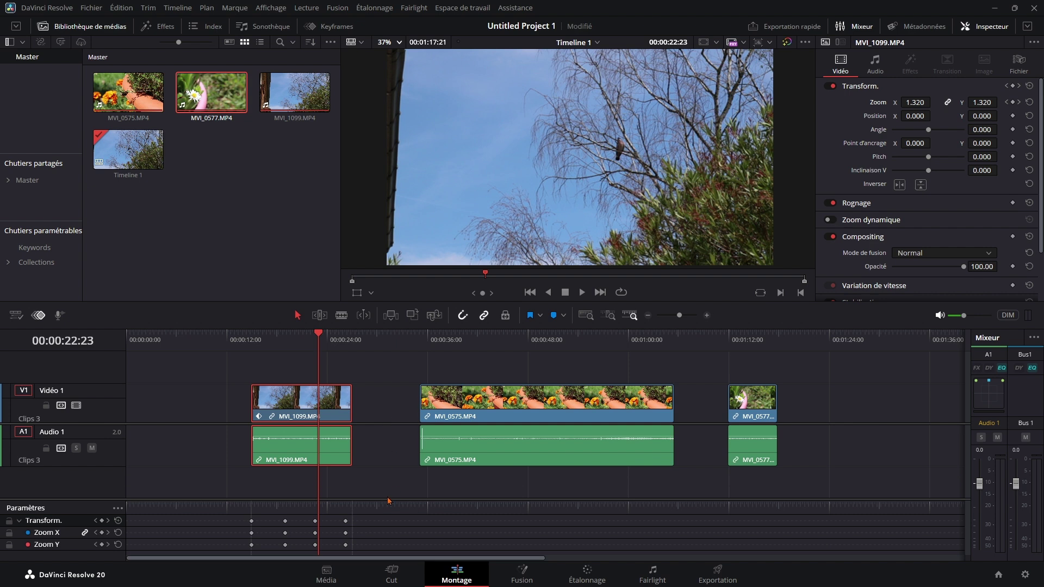
left_click_drag(387, 500, 390, 482)
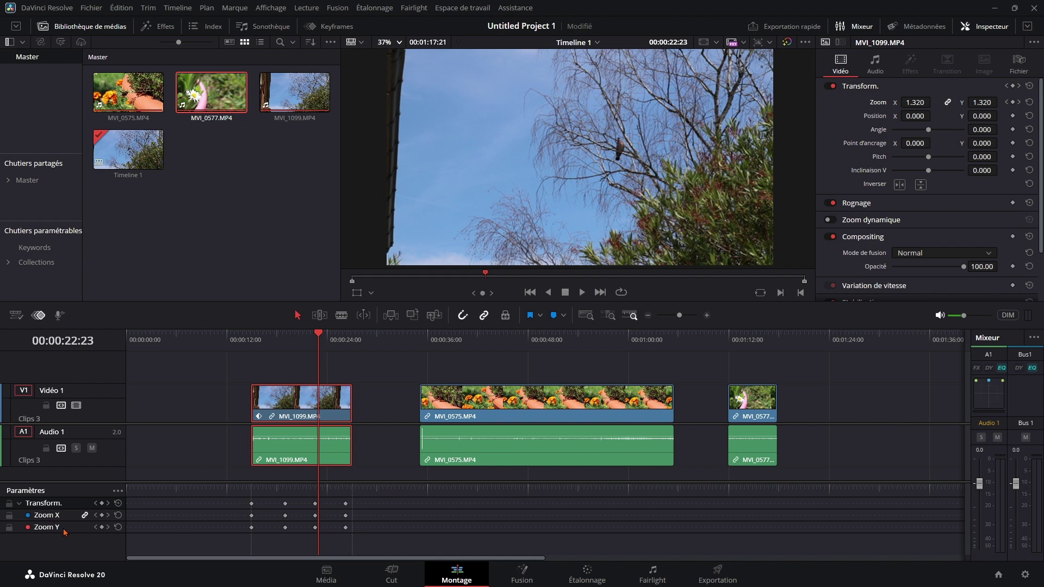
left_click(251, 340)
left_click_drag(252, 336, 346, 339)
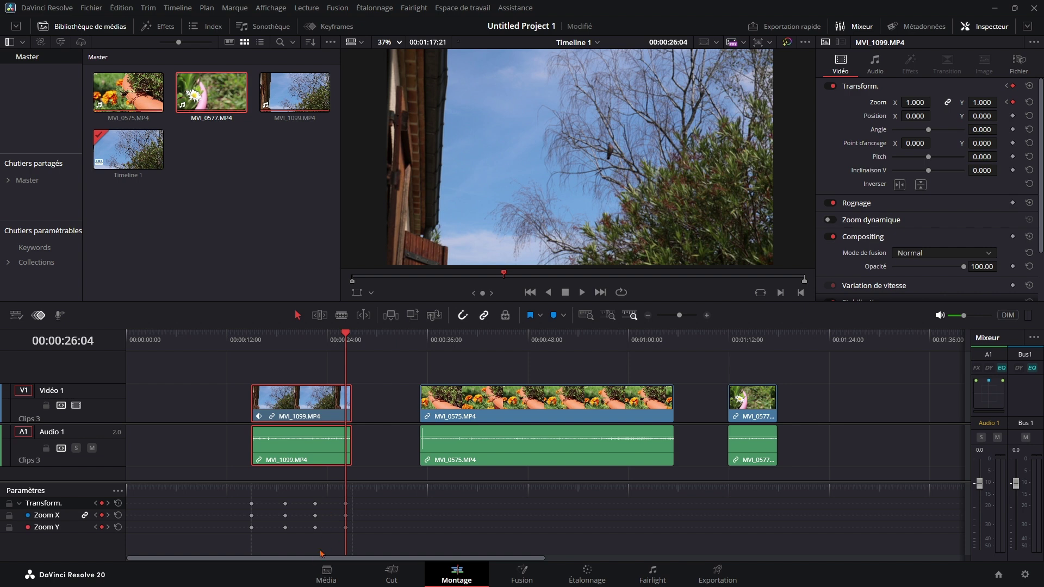
- Retime the zoom keyframes, moving the last one earlier to 00:00:24:00 where zoom returns to 1.000
left_click_drag(315, 527, 319, 528)
mouse_move(285, 528)
left_mouse_down()
mouse_move(275, 528)
mouse_move(307, 527)
left_mouse_up()
left_click_drag(349, 330, 305, 337)
left_click_drag(346, 503, 327, 504)
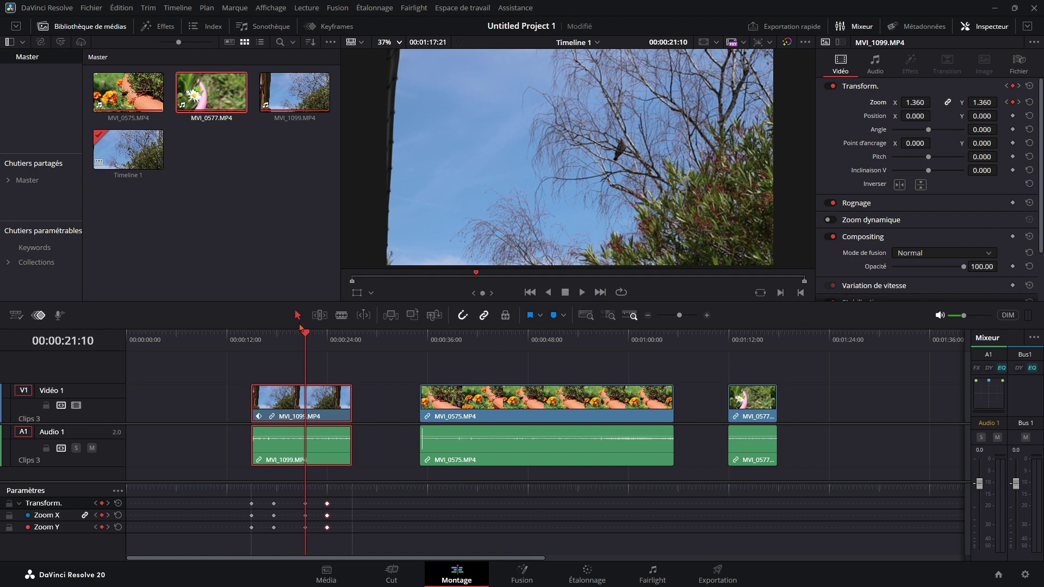
mouse_move(302, 335)
left_mouse_down()
mouse_move(324, 336)
mouse_move(290, 422)
left_mouse_up()
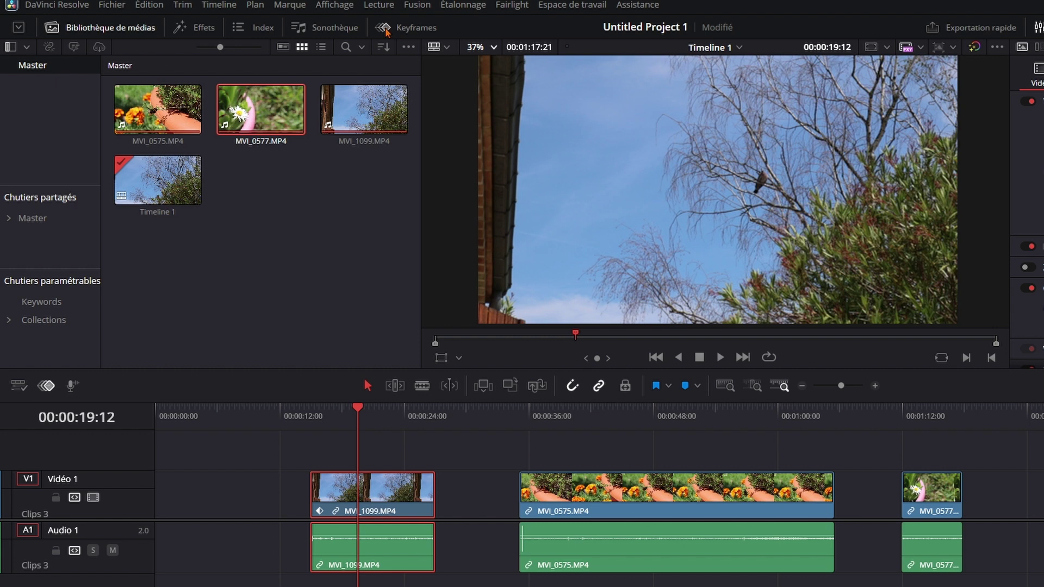
- Show the zoom in the full keyframe editor's curve view, starting before the first keyframe
left_click(387, 30)
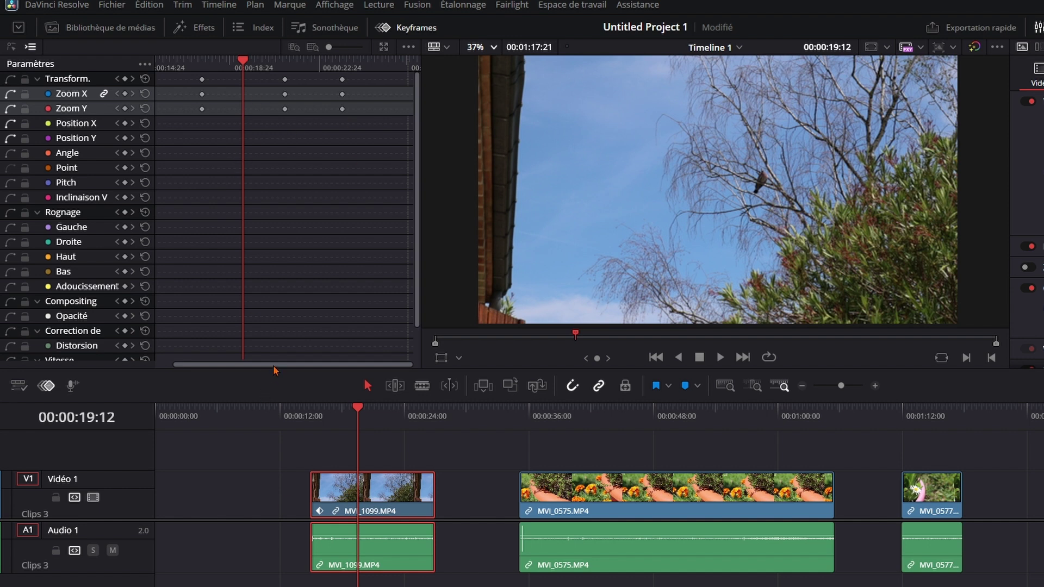
left_click_drag(257, 364, 240, 364)
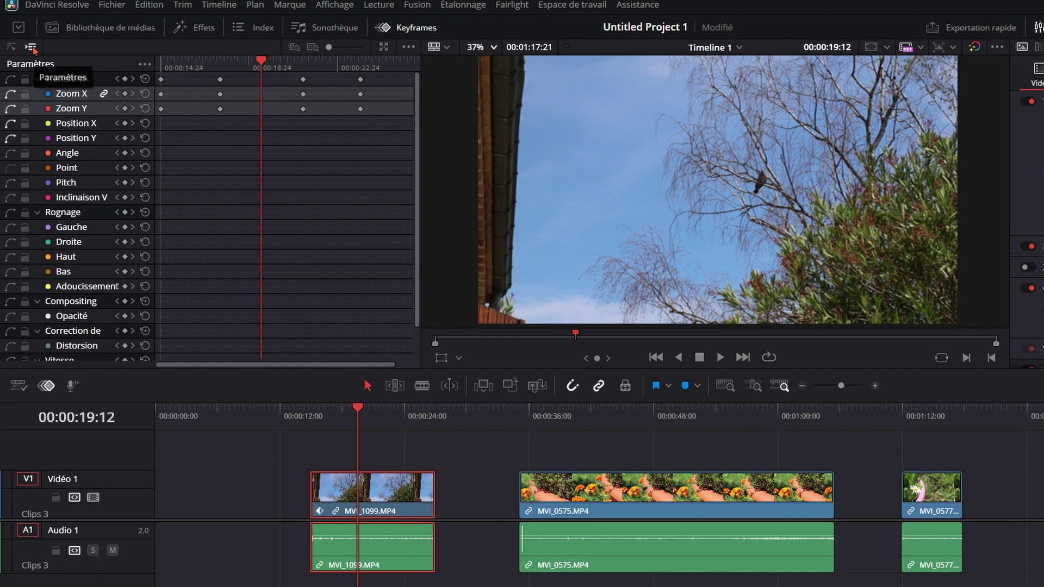
left_click(11, 48)
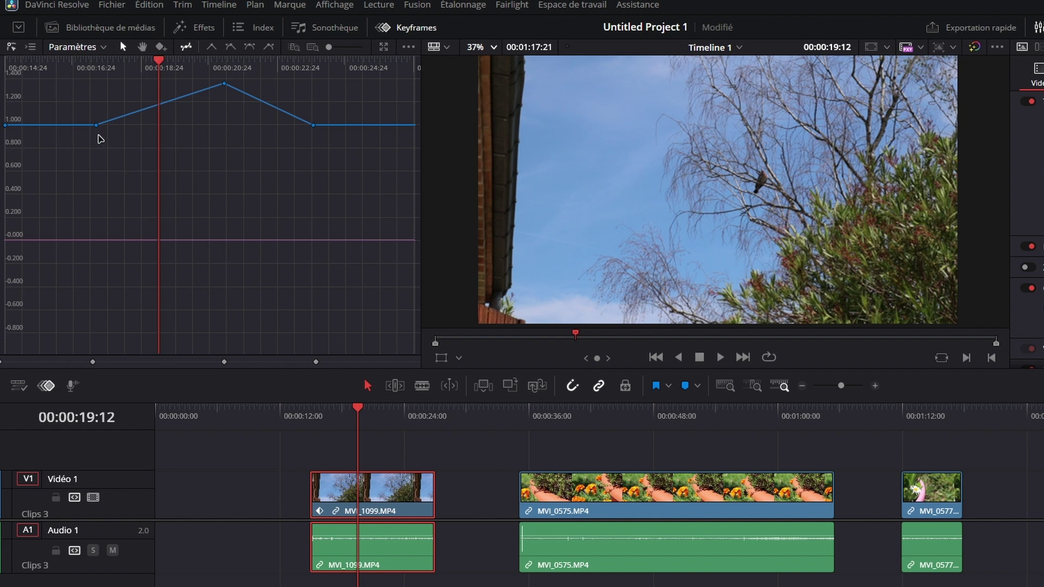
left_click_drag(158, 54, 62, 60)
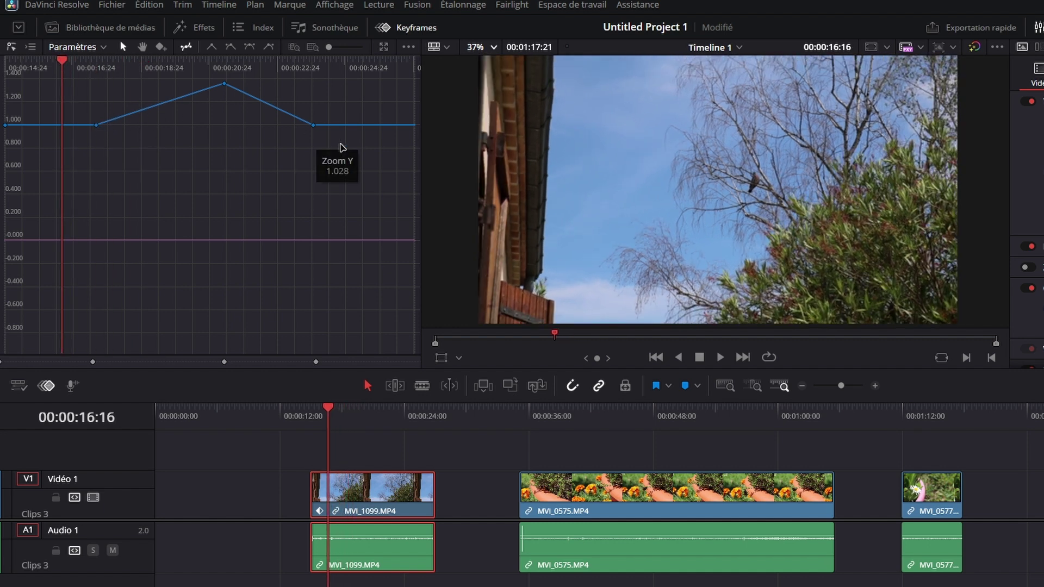
- Apply ease in/out to all three zoom keyframes and play back the smoothed zoom
mouse_move(84, 158)
left_mouse_down()
mouse_move(202, 101)
mouse_move(334, 69)
left_mouse_up()
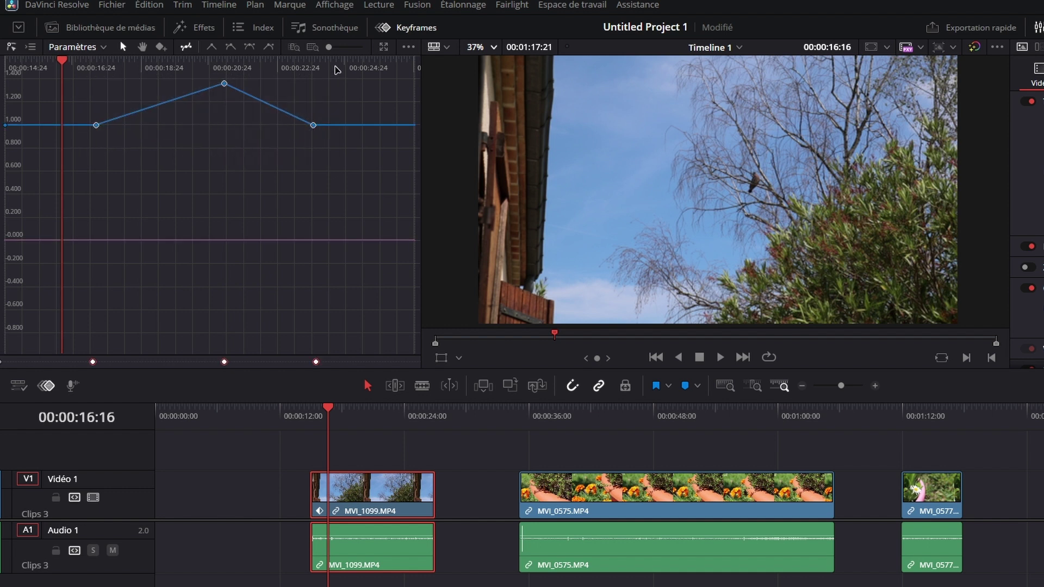
left_click(249, 46)
left_click(226, 198)
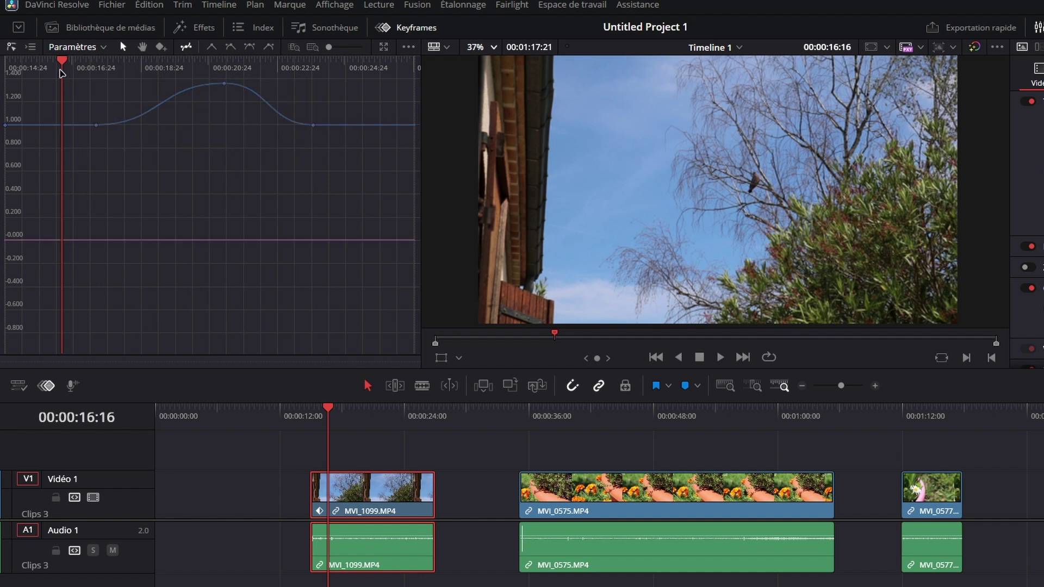
left_click_drag(62, 67, 84, 69)
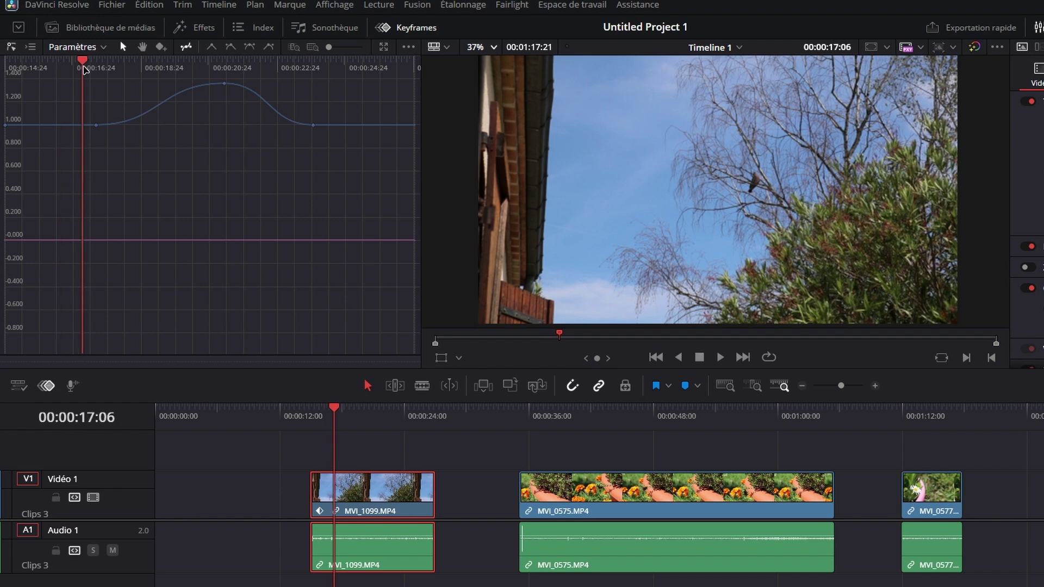
key("space")
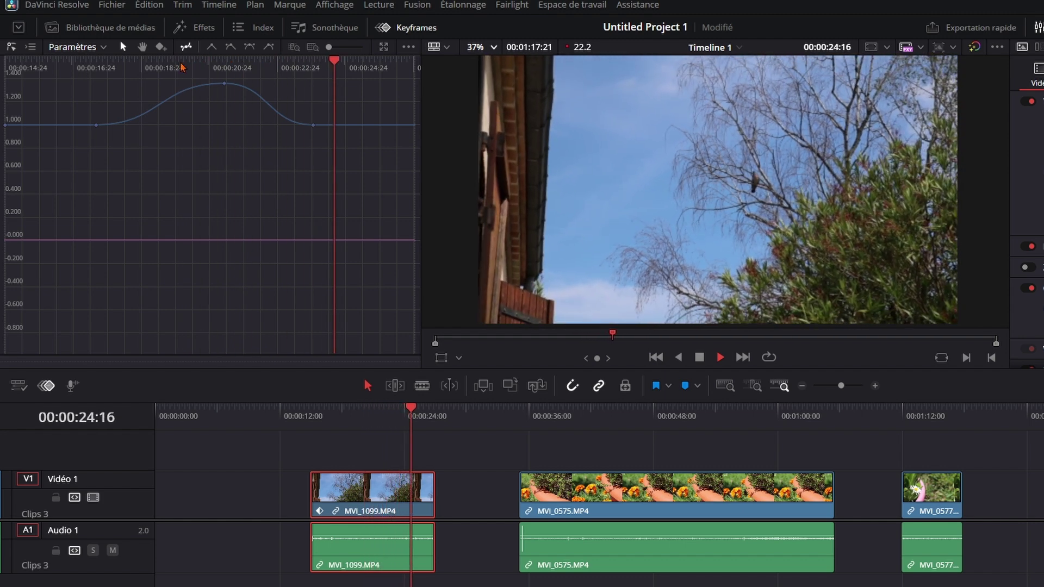
key("space")
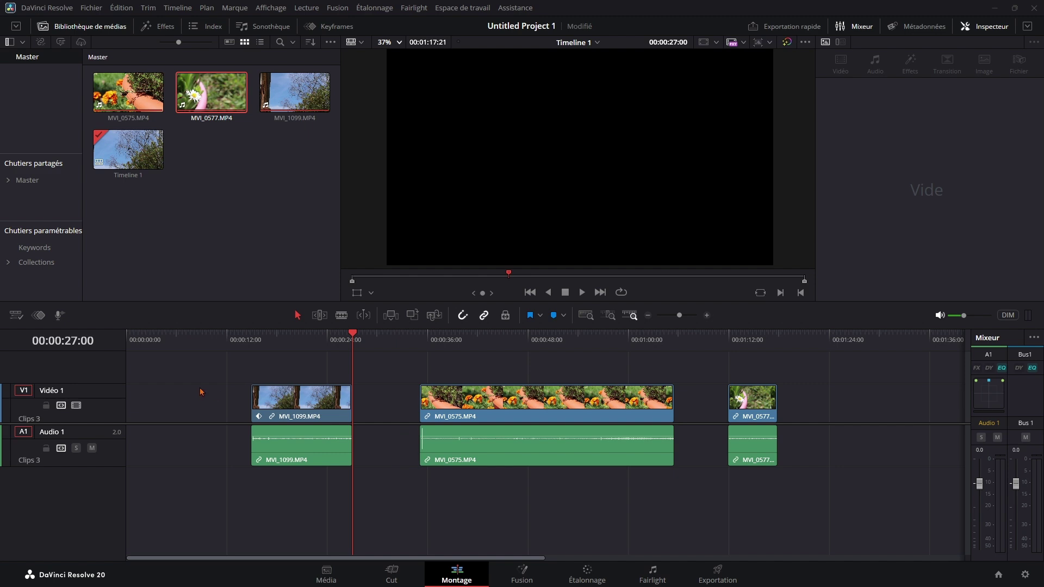
- Set up voice-over recording with the track left on Auto and the file named 'voix off'
left_click(60, 315)
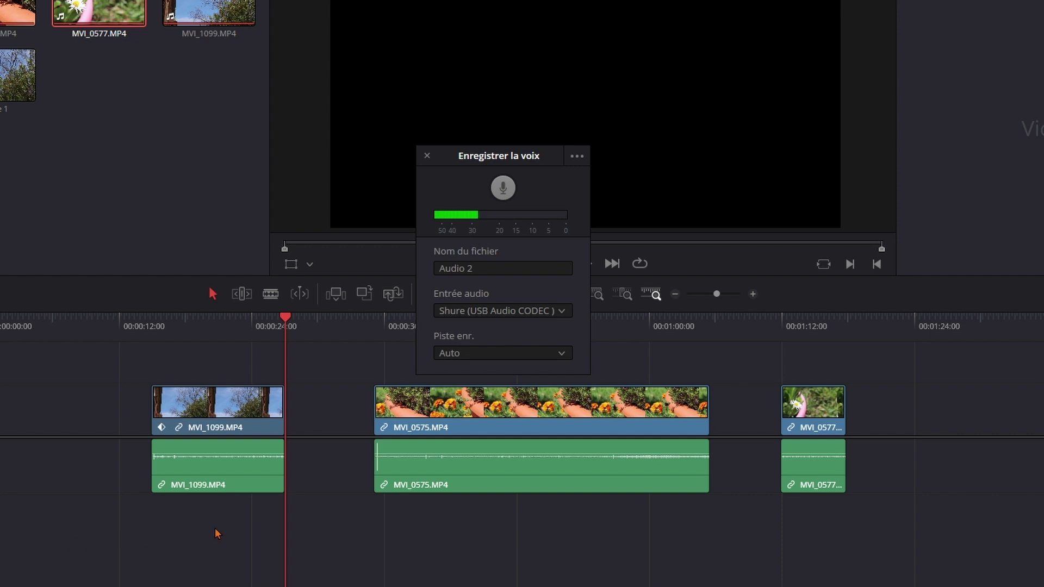
left_click(522, 353)
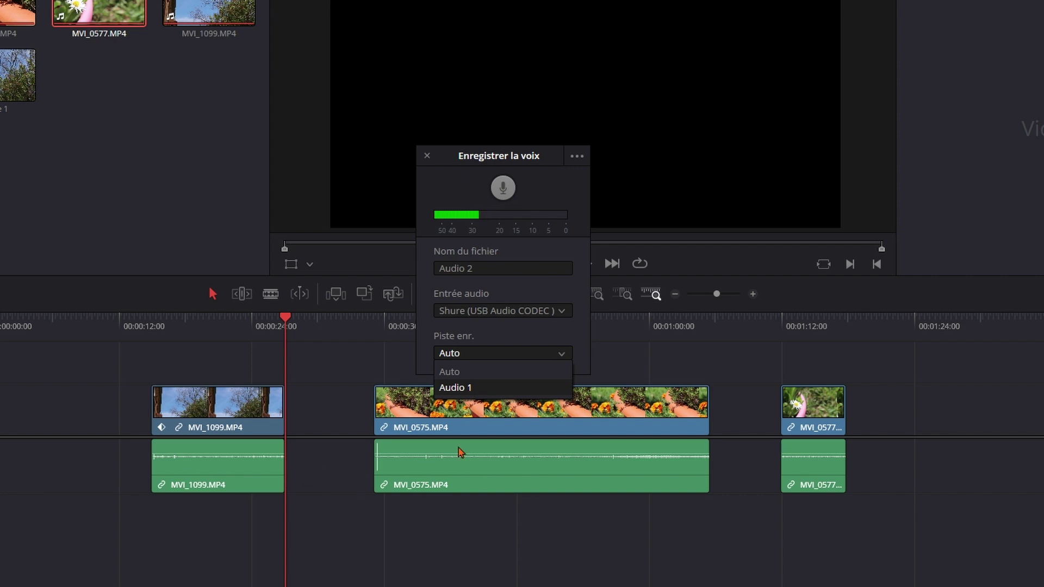
left_click(487, 358)
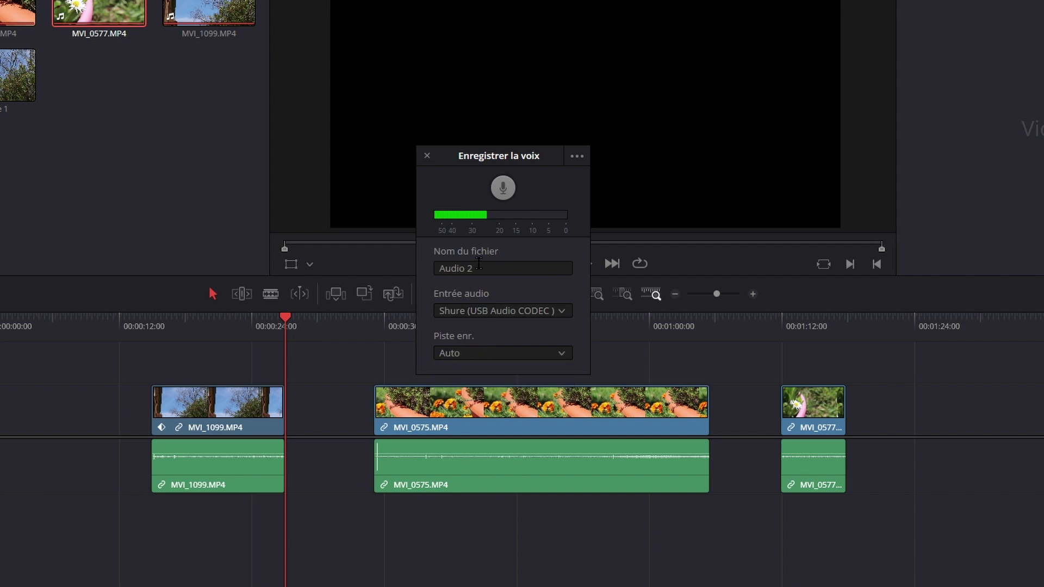
left_click(481, 268)
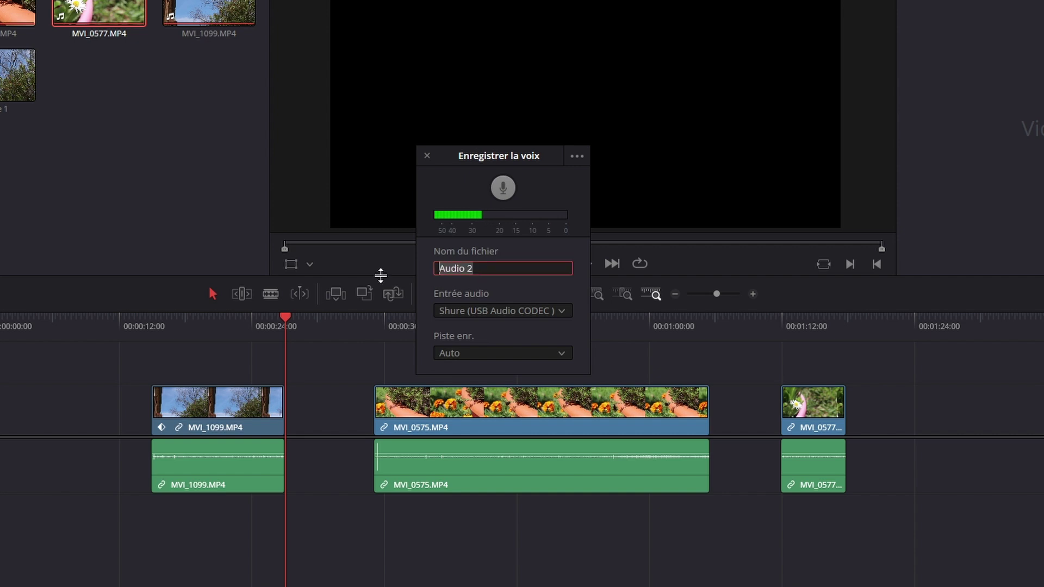
type("voix off")
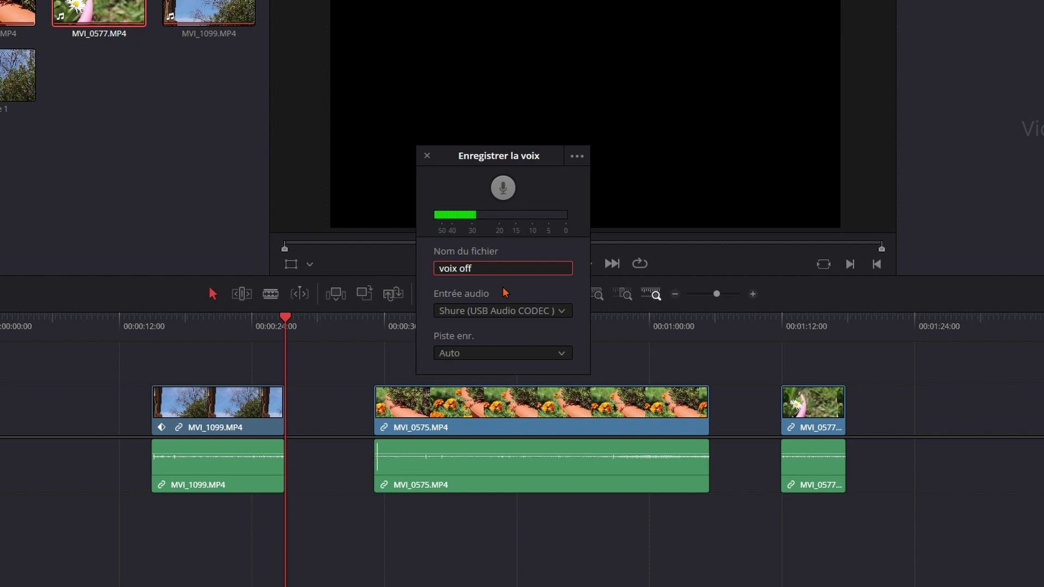
key("Return")
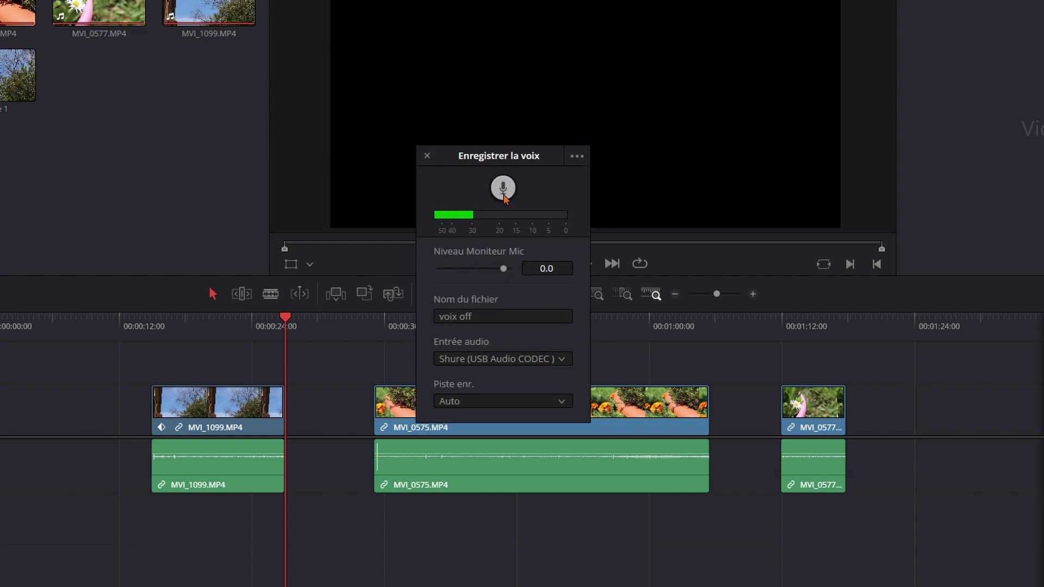
- Record the voix off_004 clip onto Audio 2, close the recorder, and slide the clip along Audio 2
left_click(504, 194)
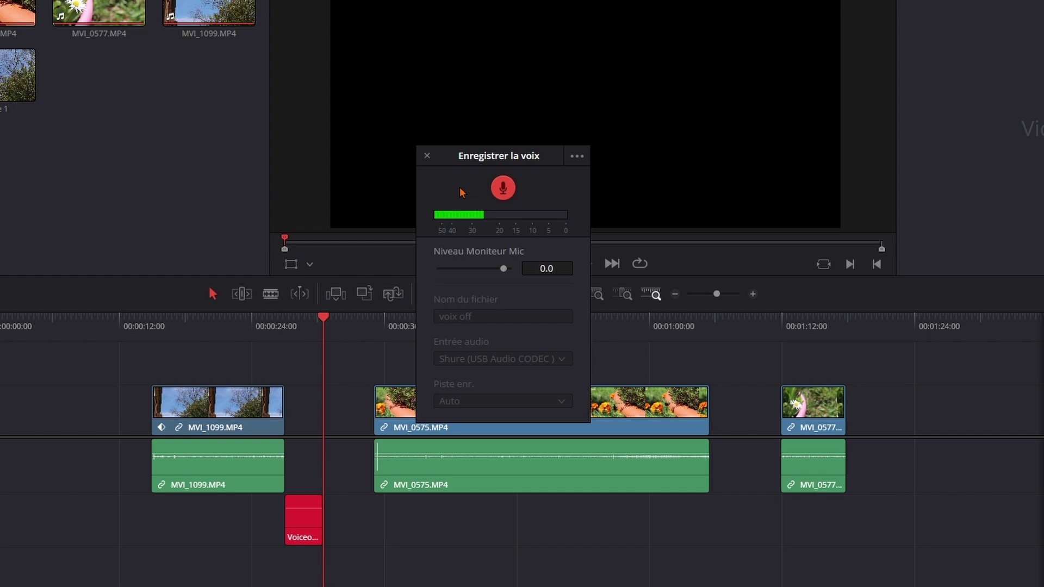
left_click(503, 188)
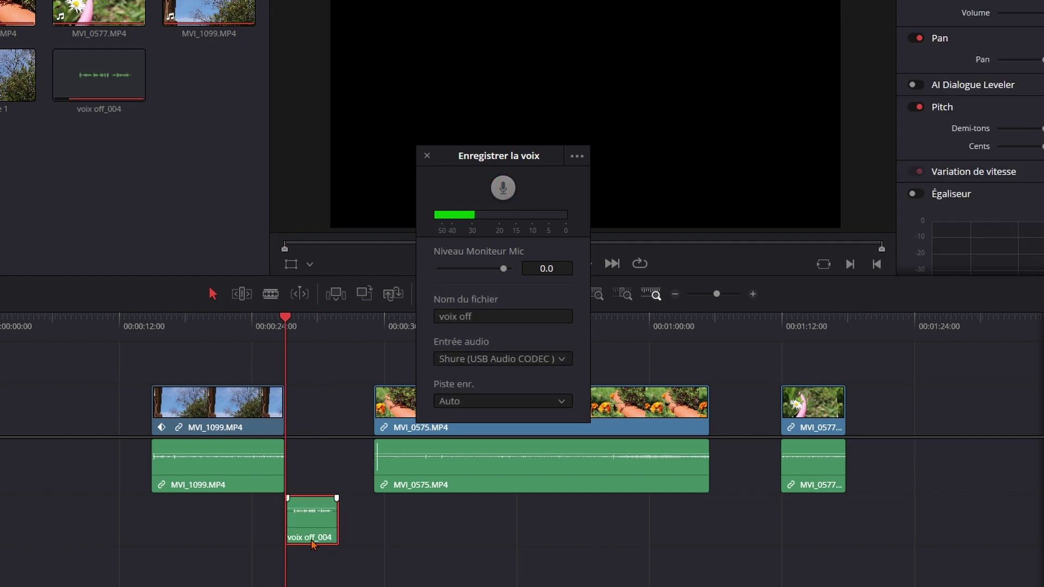
left_click(79, 81)
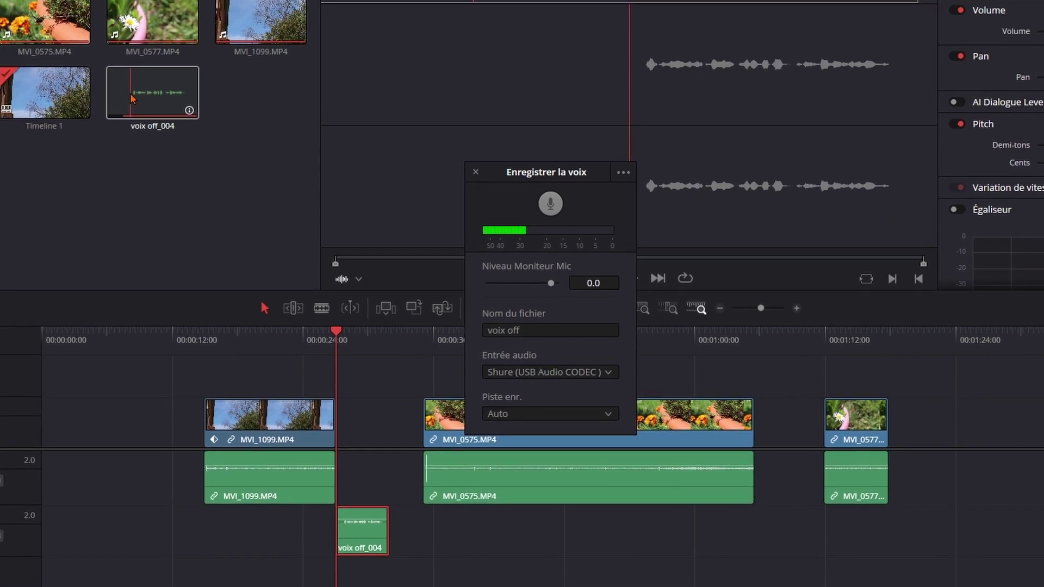
left_click(292, 182)
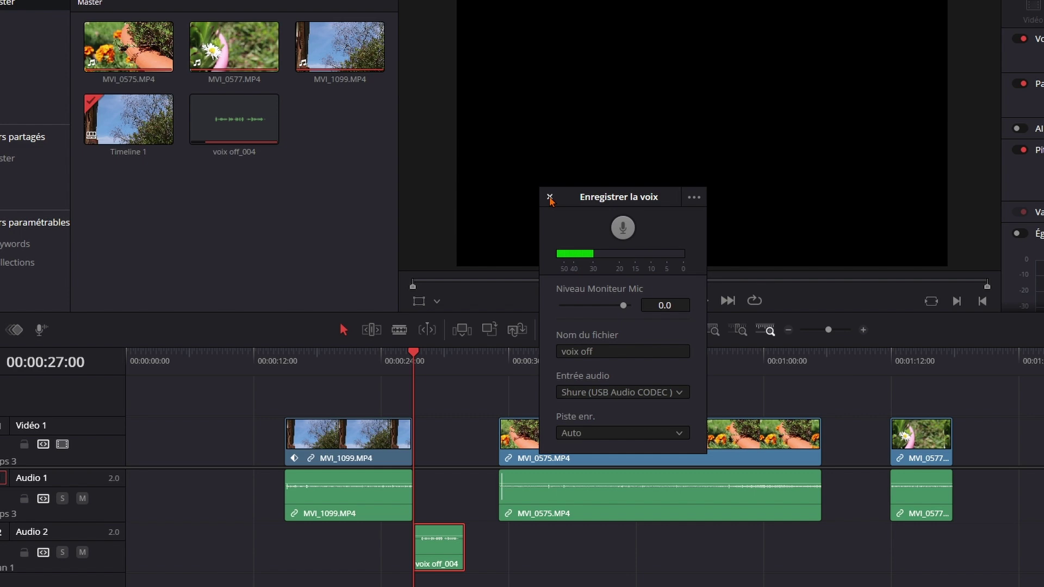
left_click(549, 196)
left_click_drag(443, 564, 462, 535)
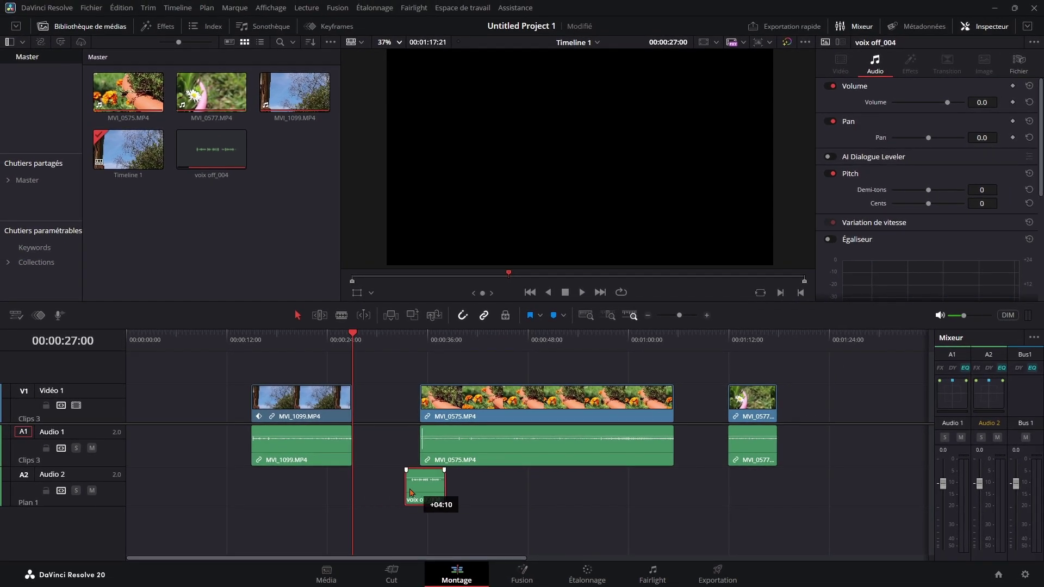
- Nudge voix off_004 slightly earlier on Audio 2 and enlarge the timeline track area
left_click_drag(410, 492, 384, 492)
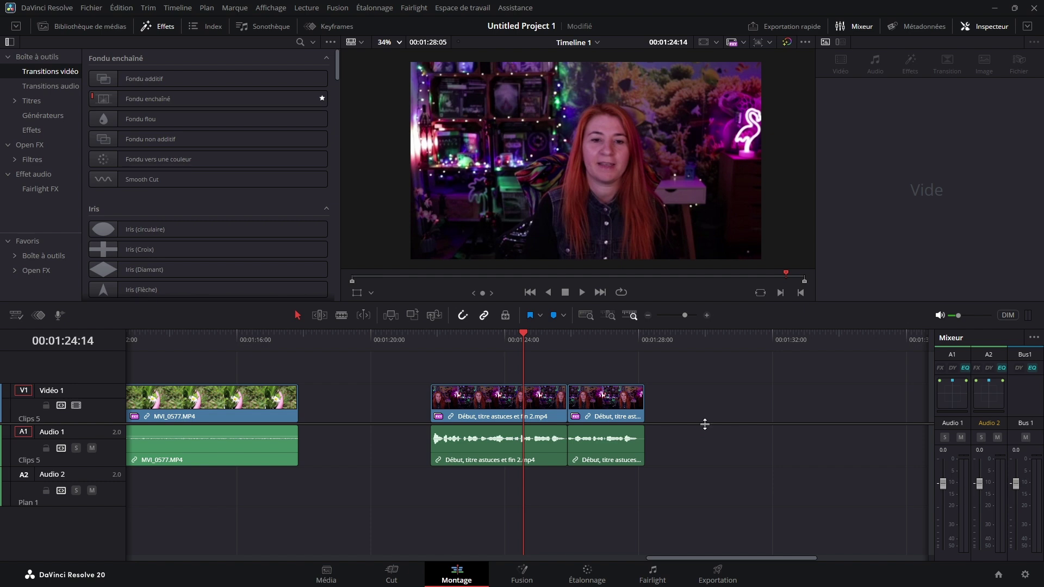
left_click_drag(704, 424, 705, 442)
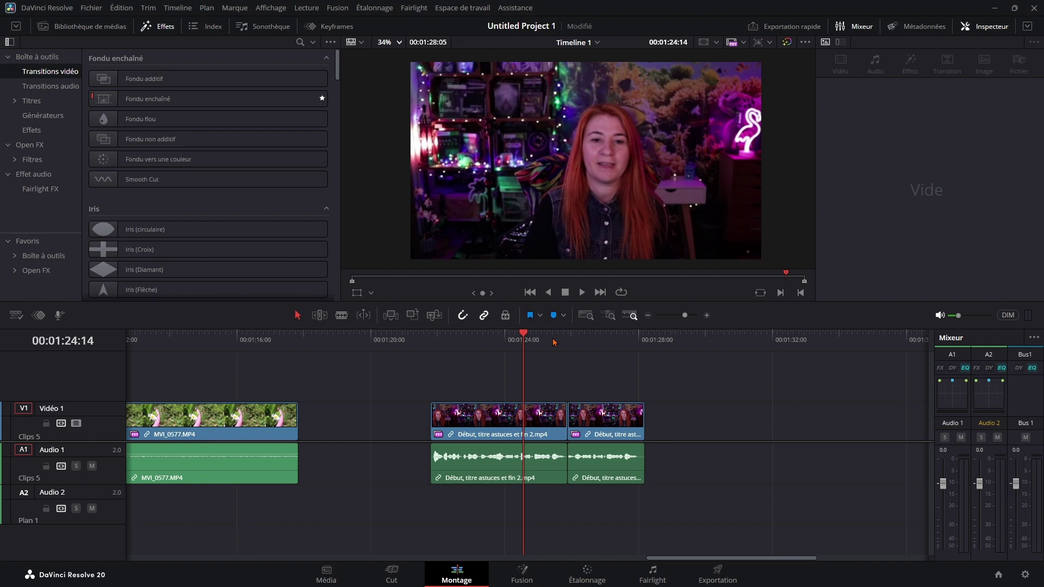
- Review the cut between the Début clips around 01:25, then drop a Smooth Cut on it and preview
left_click(554, 341)
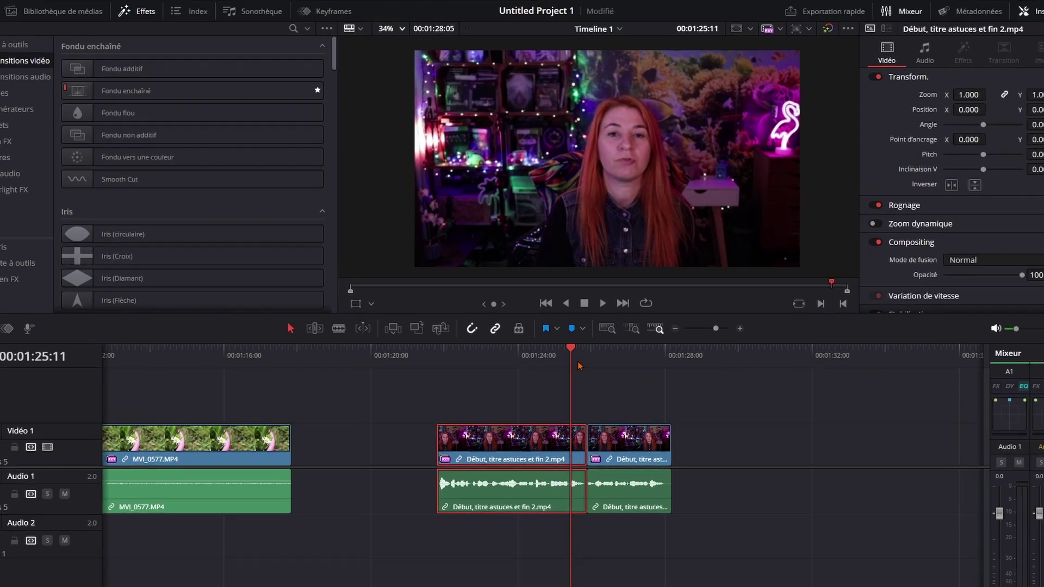
key("space")
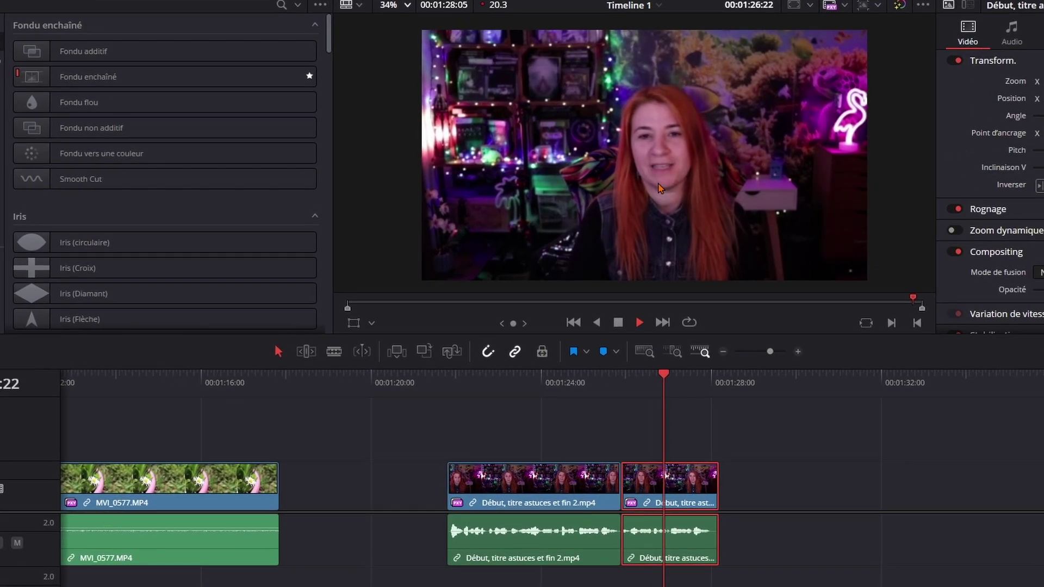
left_click(598, 377)
key("space")
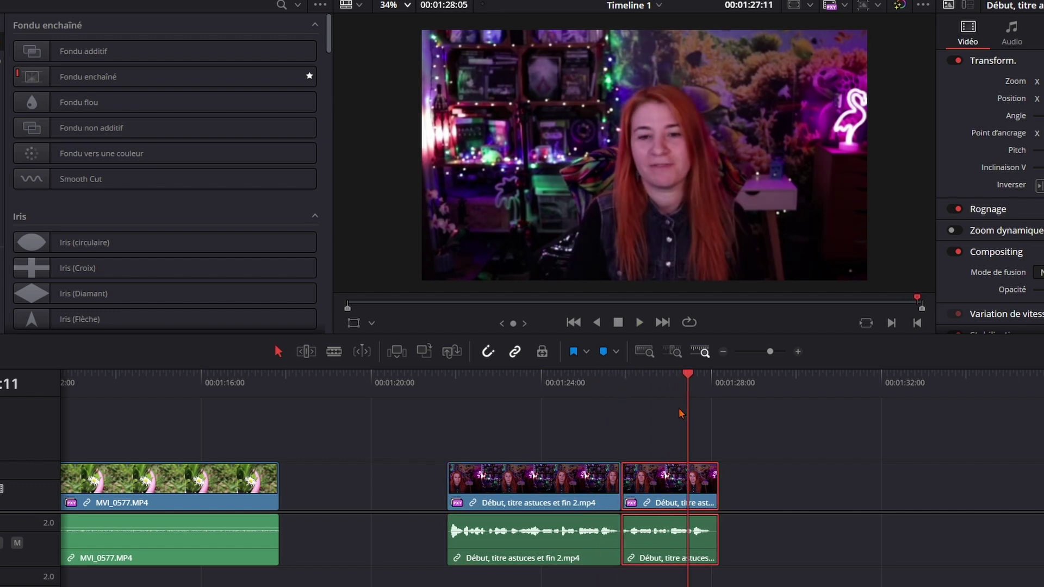
left_click_drag(600, 381, 567, 381)
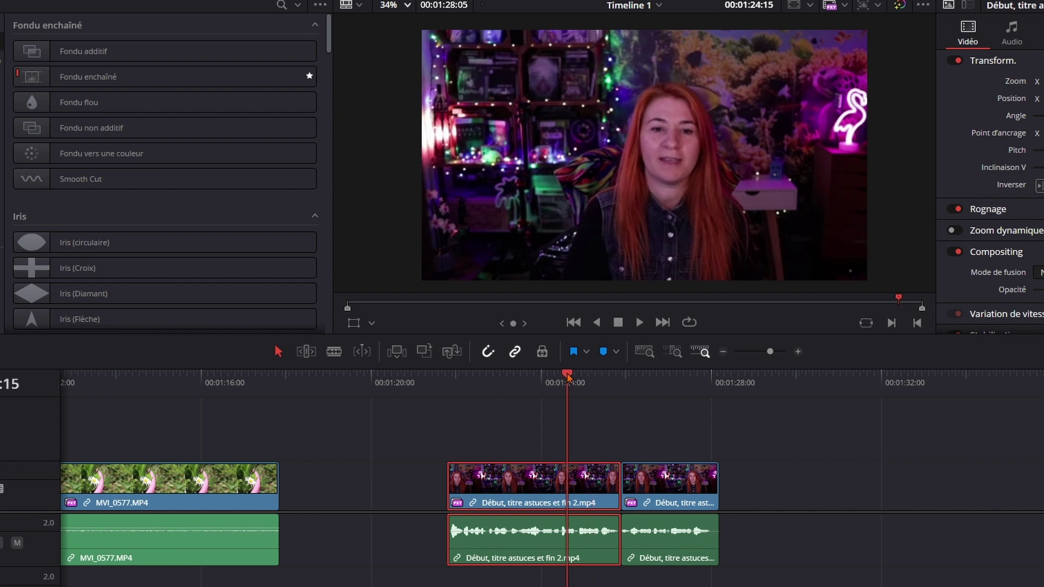
left_click_drag(163, 181, 617, 481)
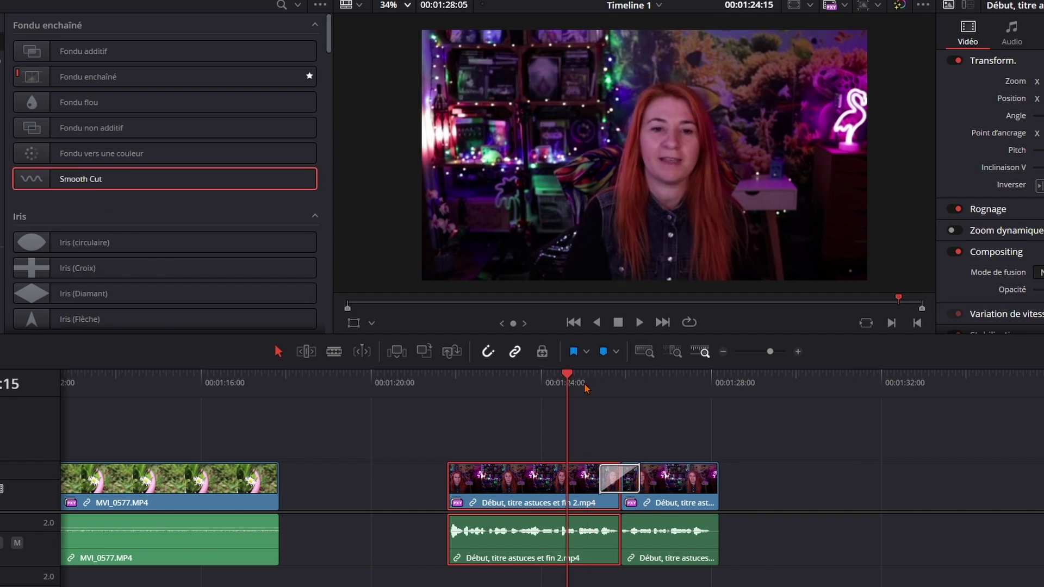
key("space")
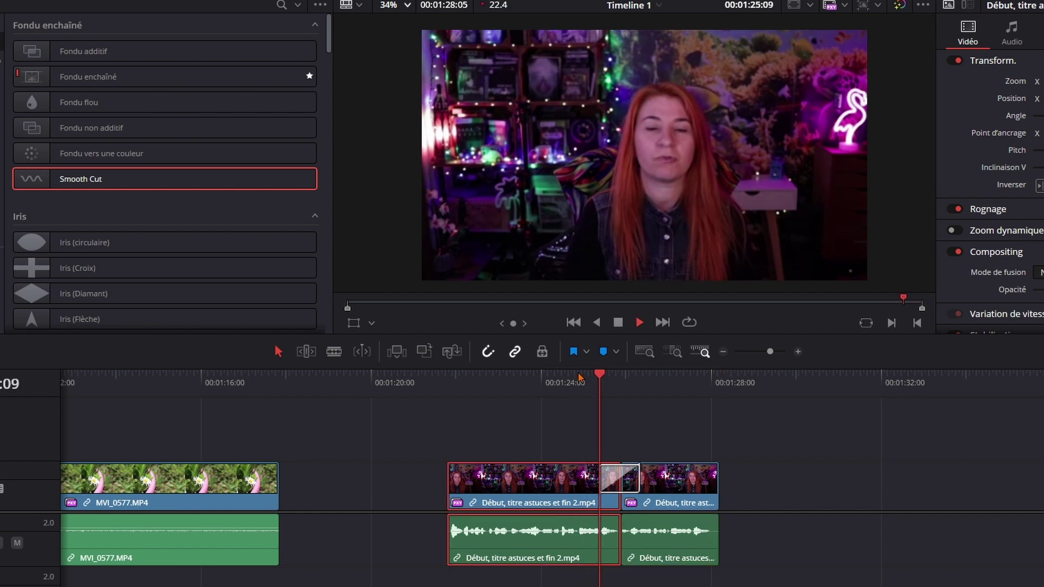
key("space")
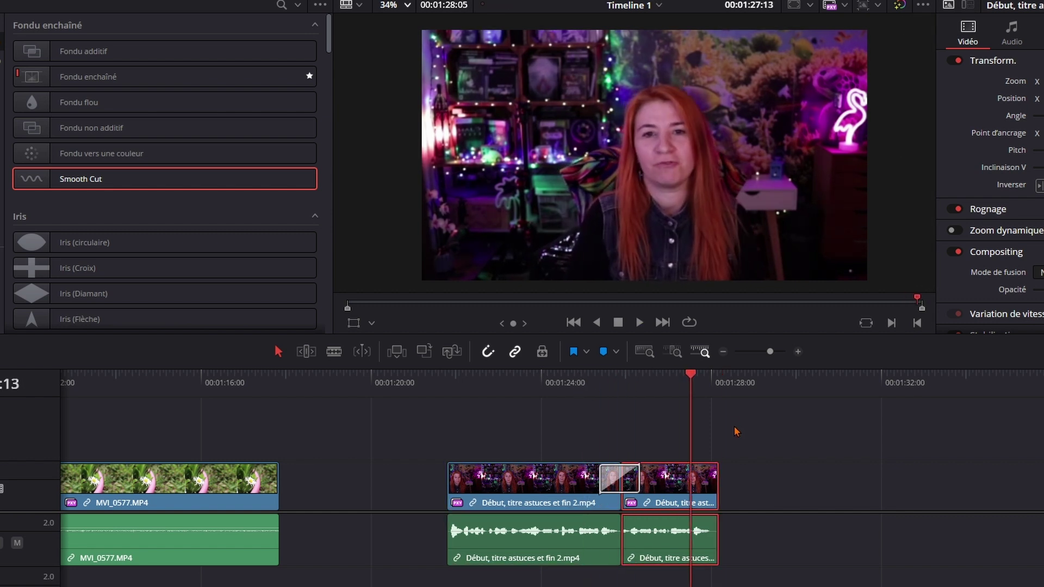
- Delete the Smooth Cut to compare the bare cut, then re-apply it, preview it, and select it
left_click(606, 486)
key("Delete")
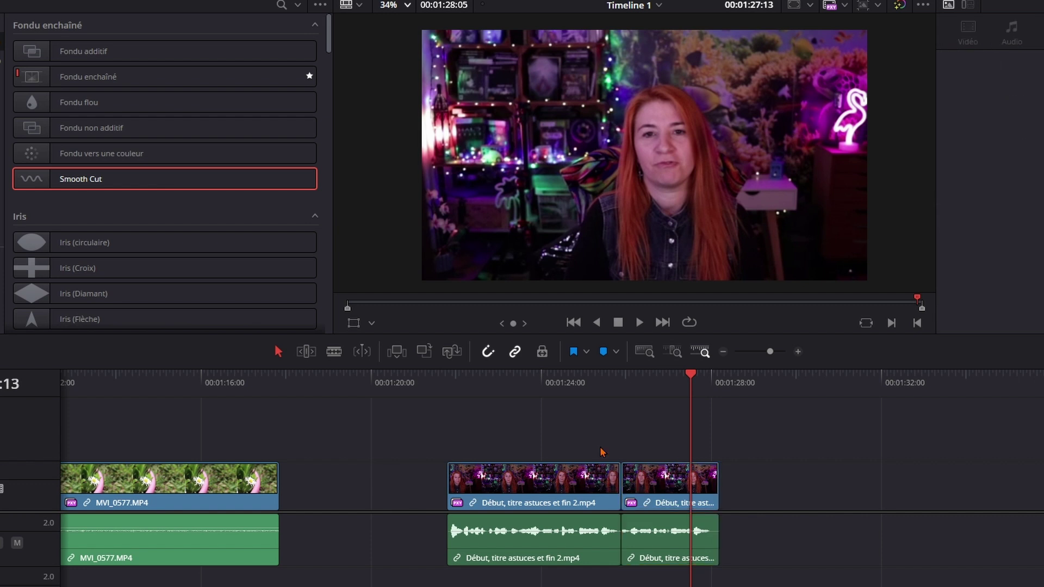
left_click(601, 384)
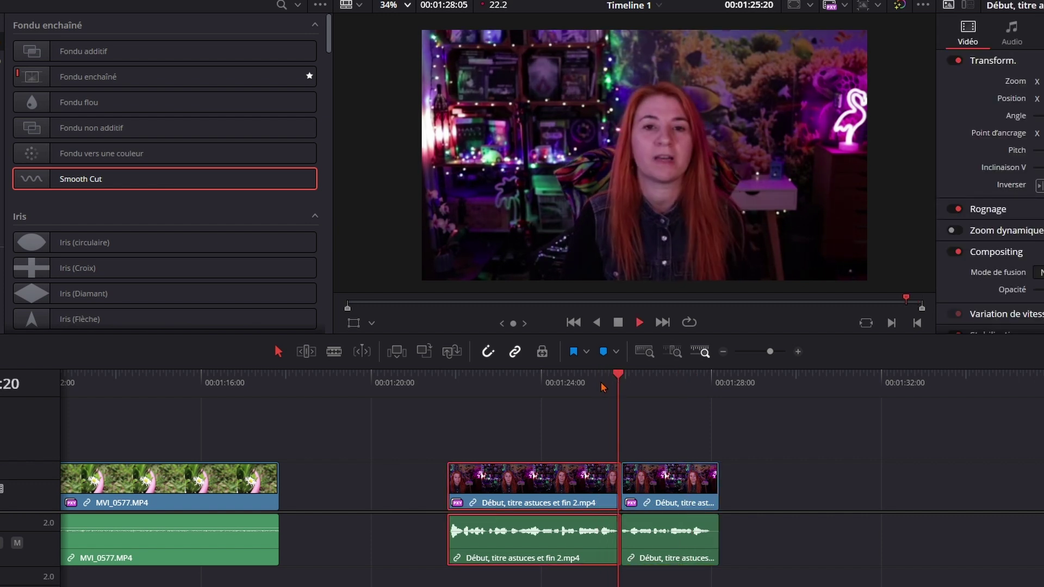
key("space")
left_click_drag(158, 182, 620, 478)
left_click(586, 382)
key("space")
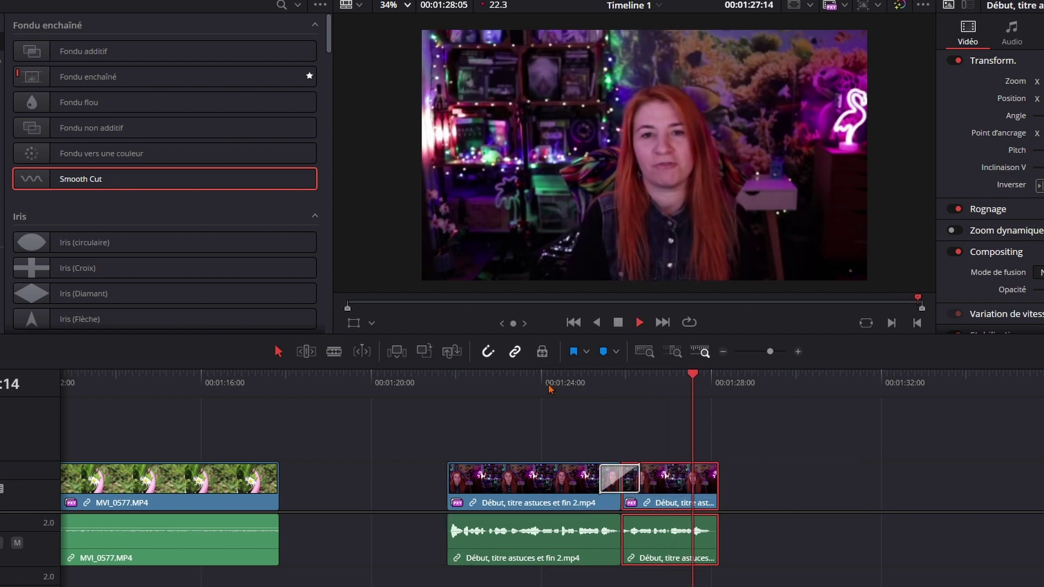
key("space")
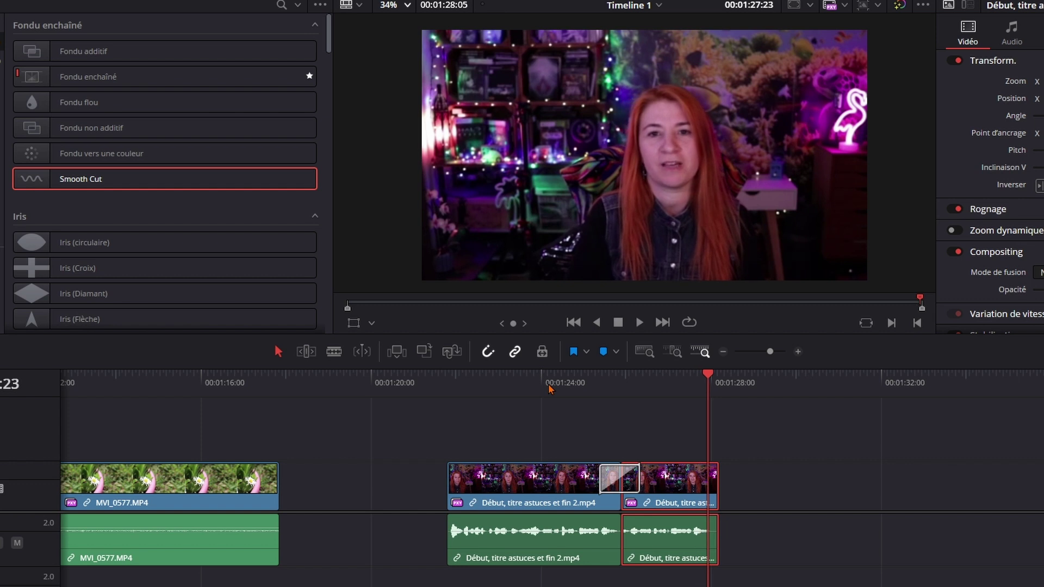
left_click(620, 478)
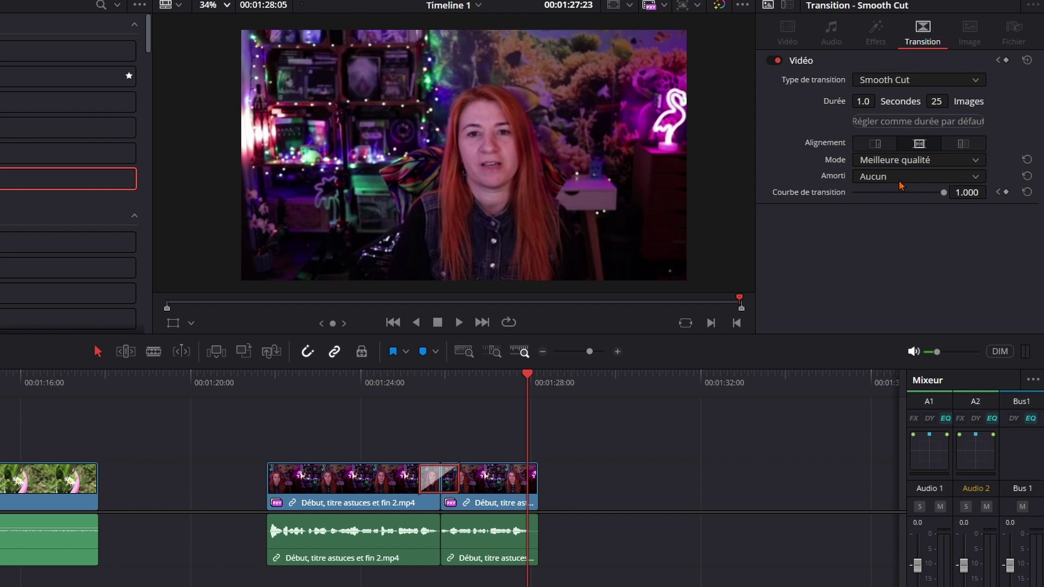
left_click(902, 177)
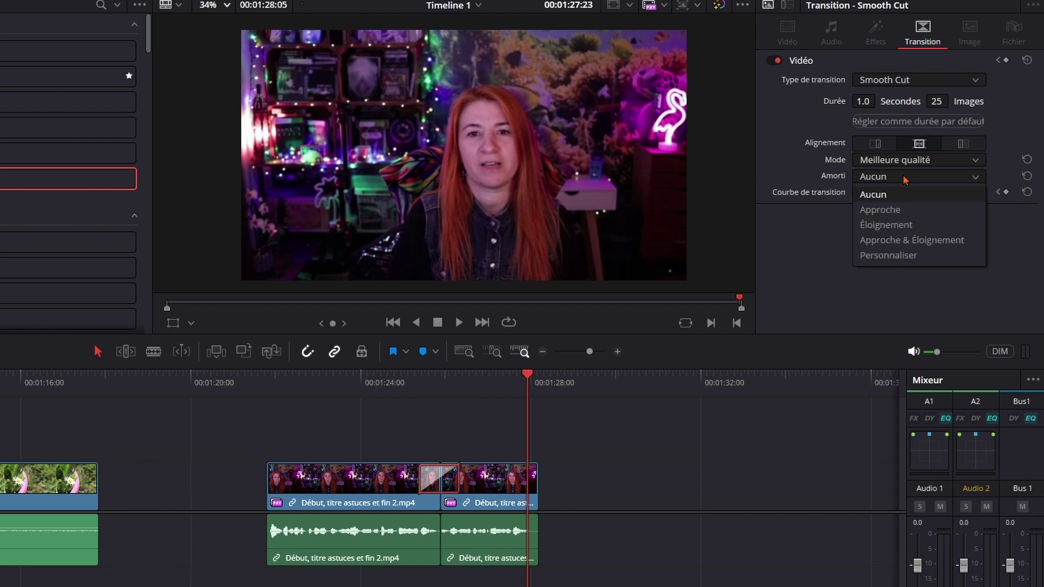
left_click(883, 210)
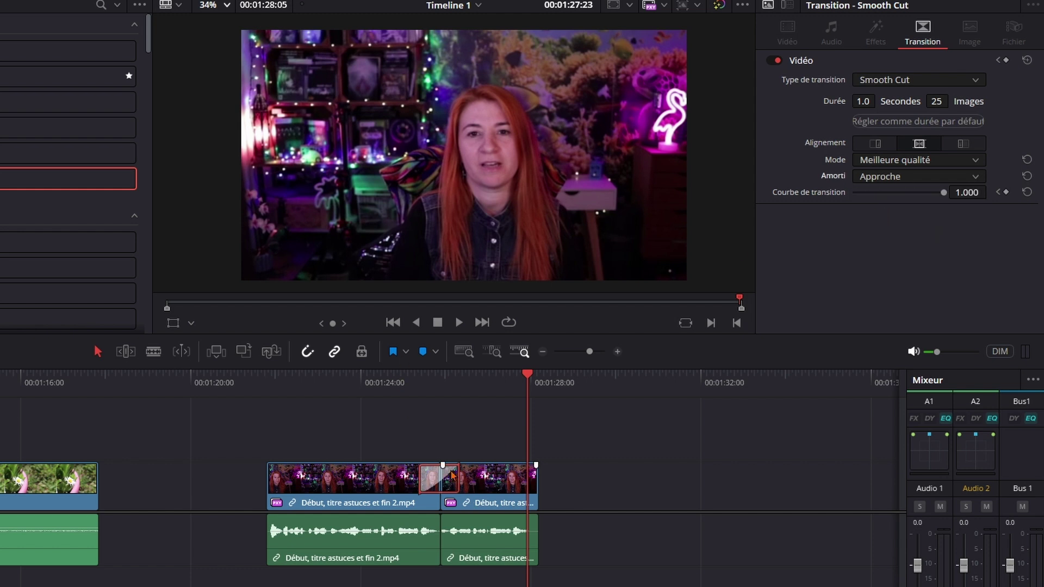
left_click(617, 353)
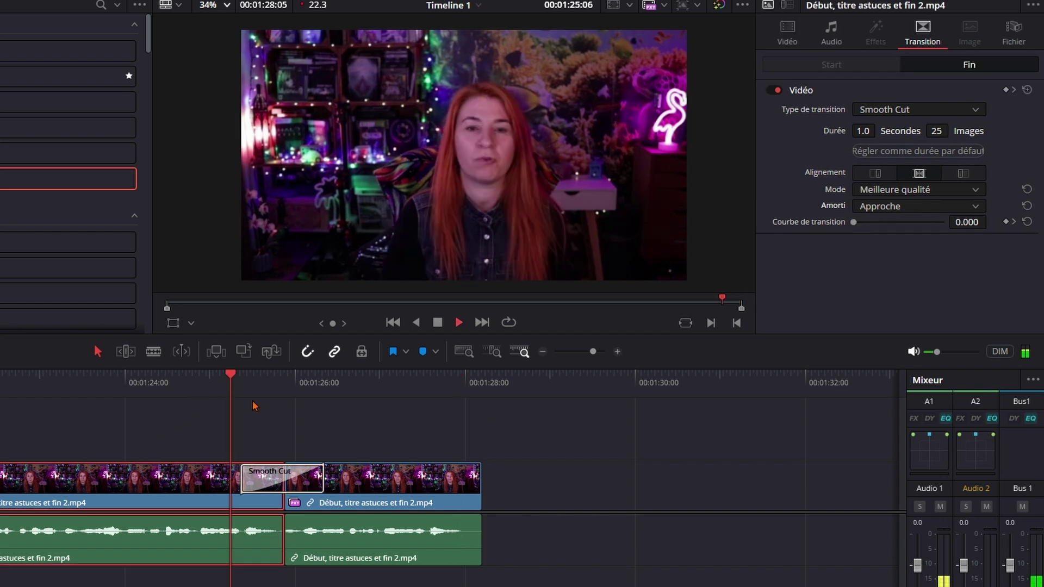
key("space")
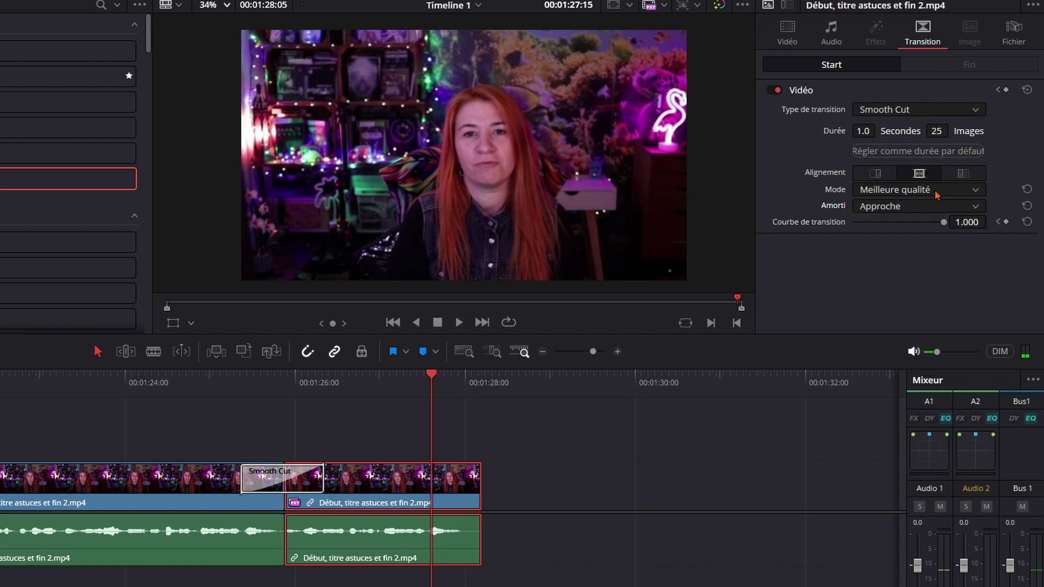
left_click(890, 208)
left_click(882, 260)
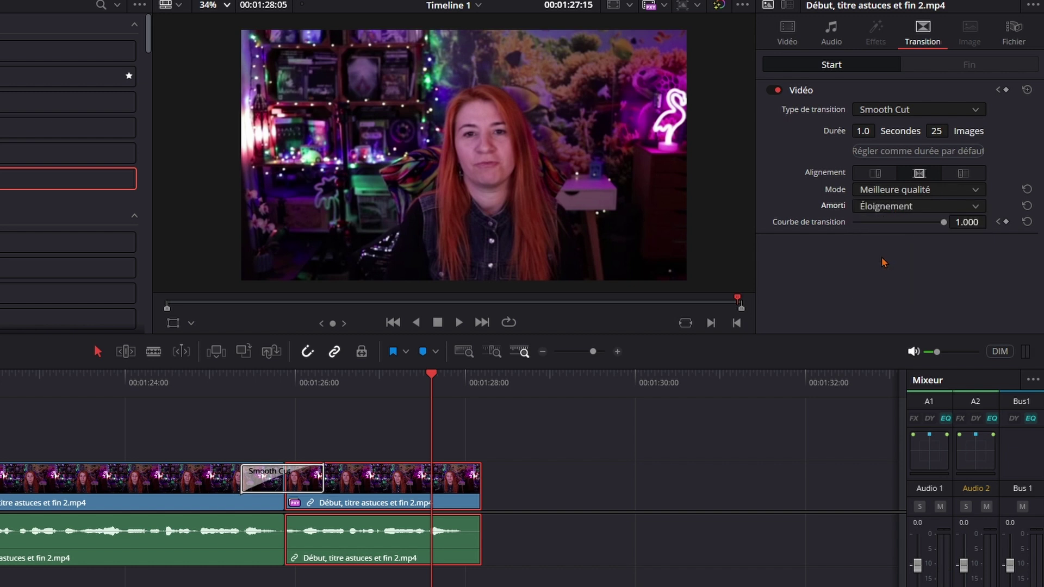
left_click(201, 387)
key("space")
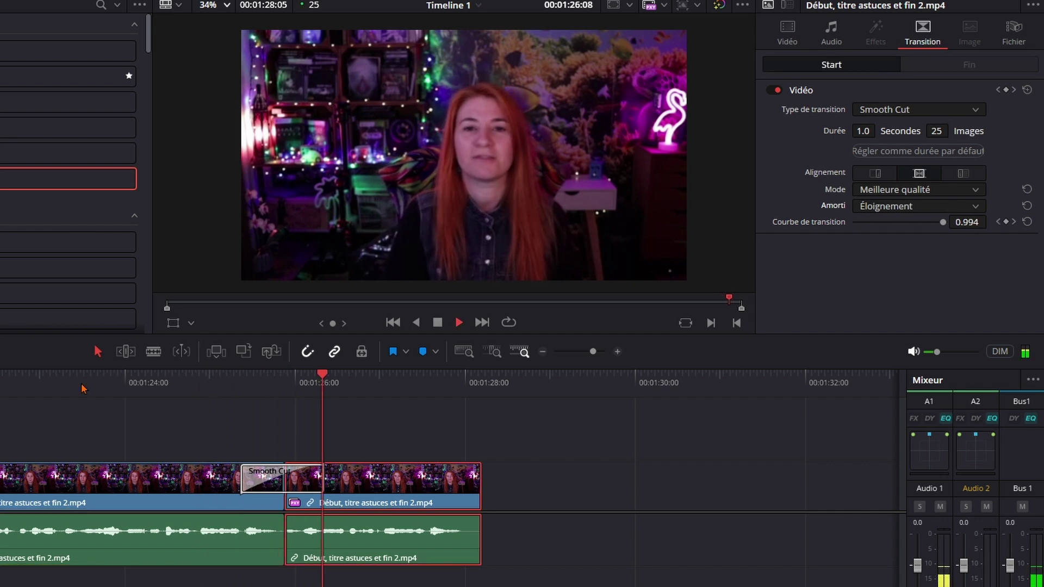
key("space")
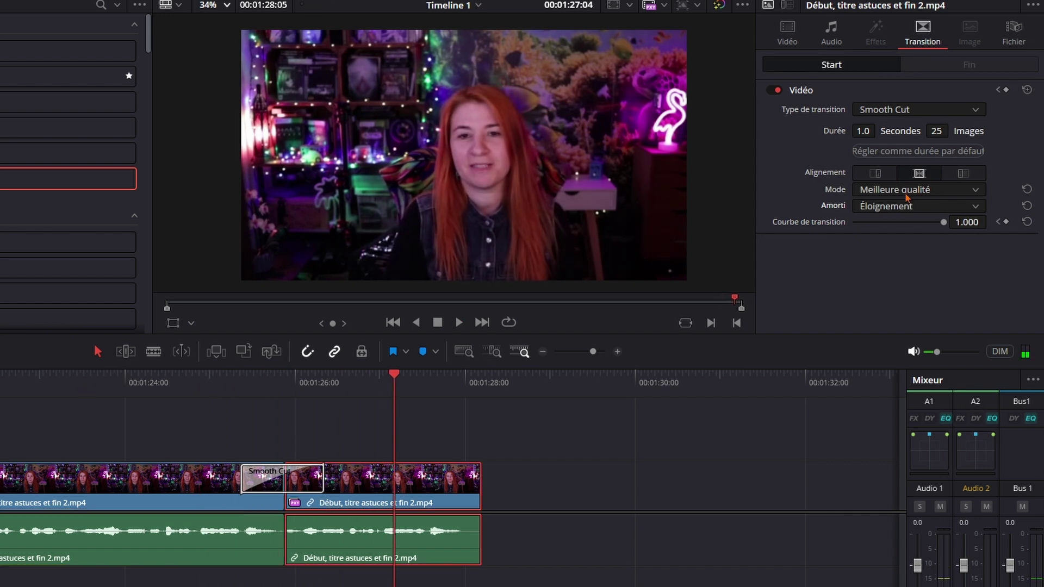
left_click(898, 211)
left_click(886, 269)
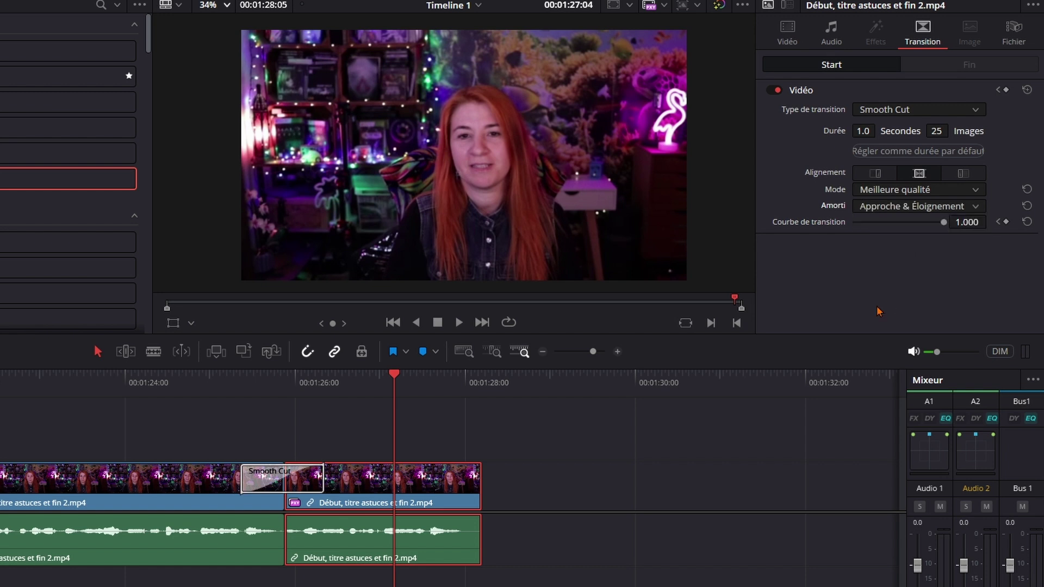
key("alt+l")
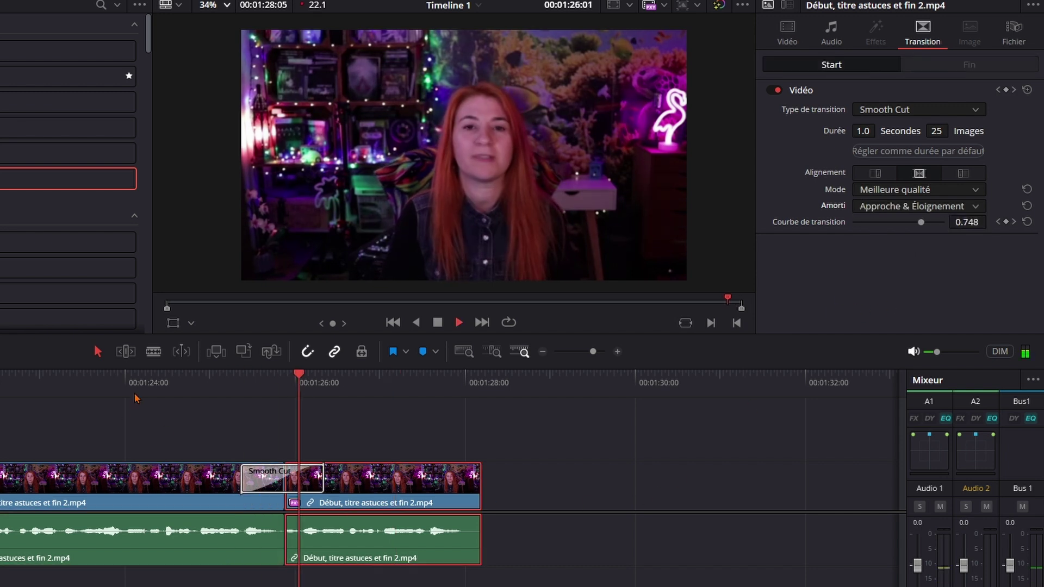
left_click(893, 210)
left_click(877, 225)
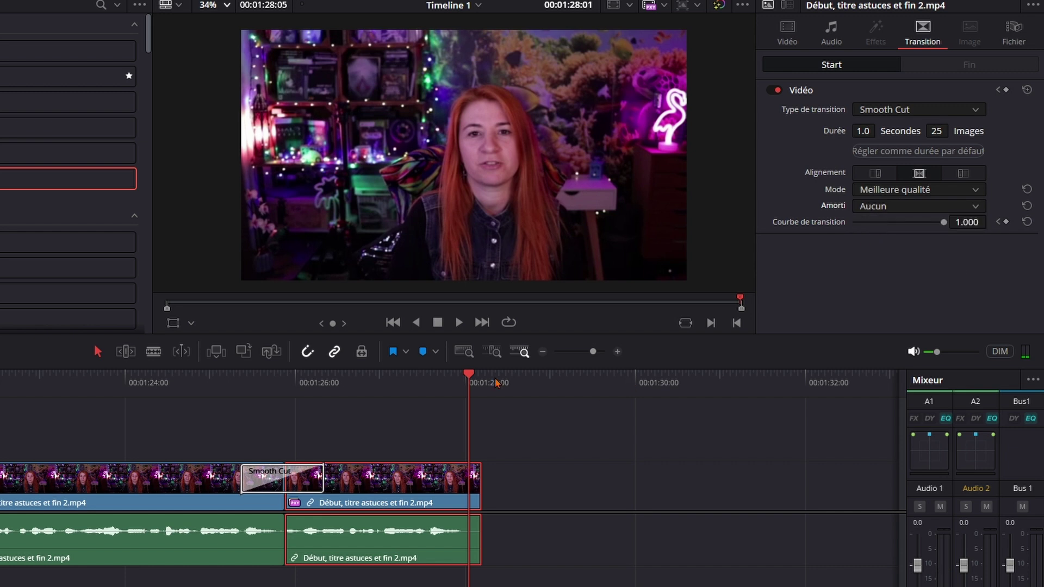
left_click_drag(187, 383, 149, 384)
key("space")
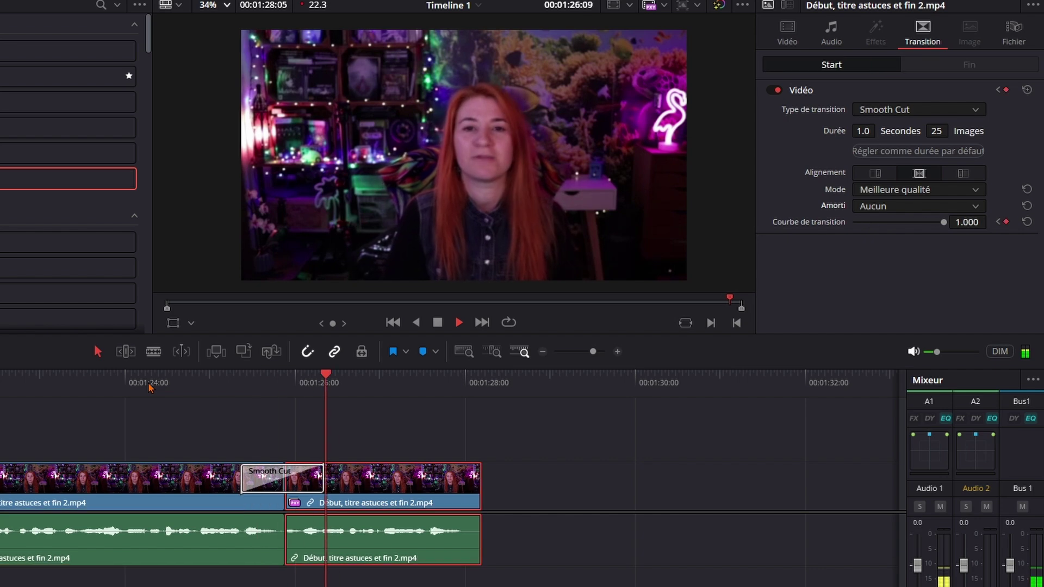
- Find where the unwanted section begins in the MVI_0575 marigold clip, around 00:00:45:13
key("space")
scroll(388, 430, "down", 2)
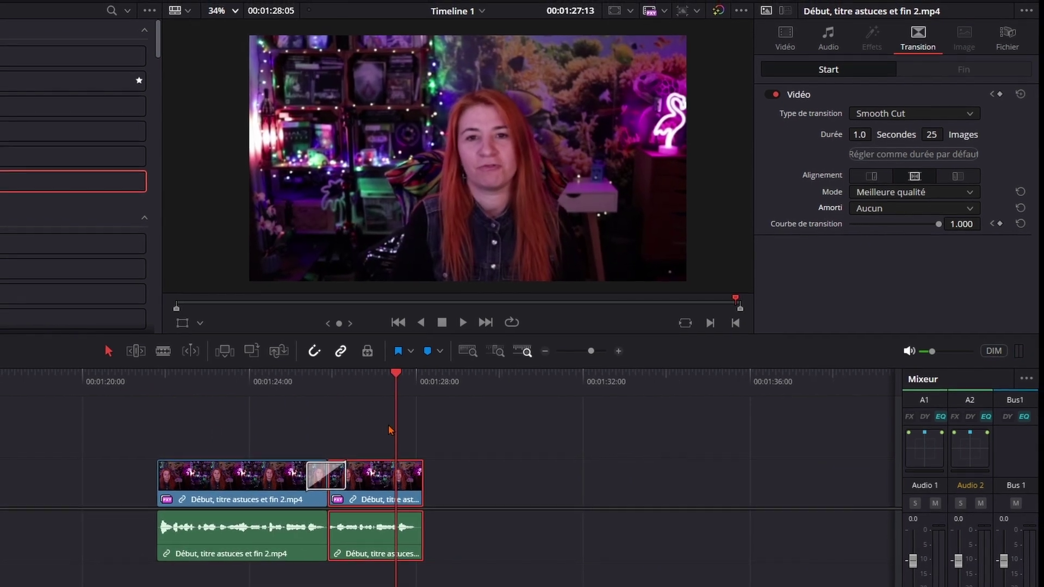
scroll(389, 430, "left", 5)
scroll(256, 430, "left", 5)
scroll(422, 421, "left", 5)
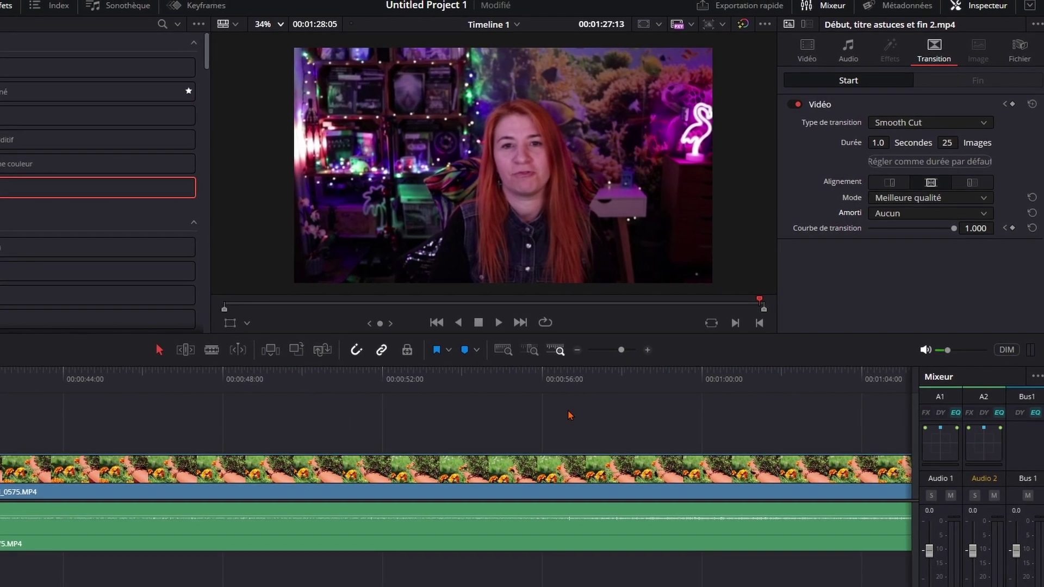
left_click(107, 395)
key("space")
scroll(345, 396, "left", 3)
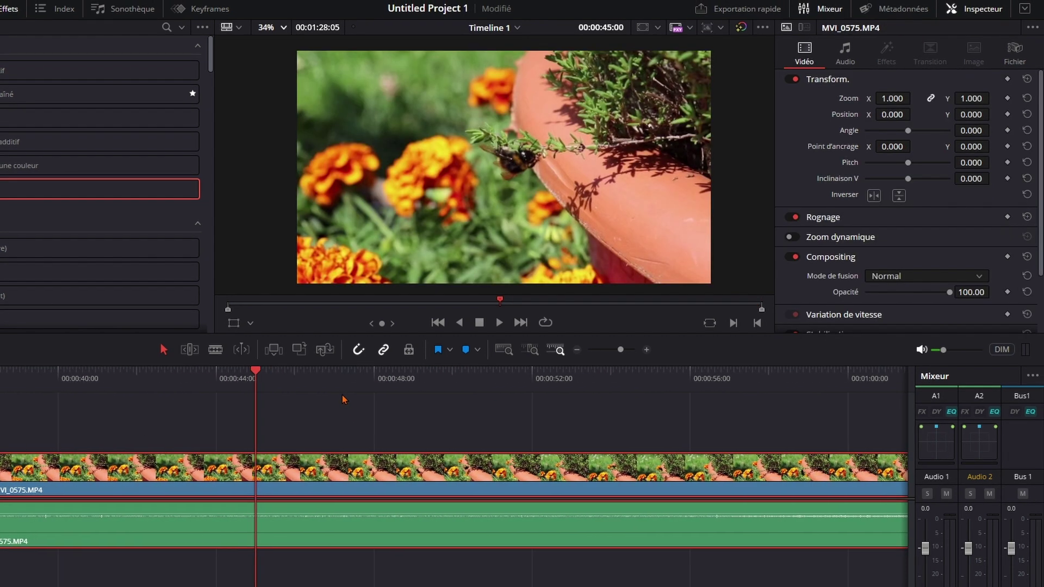
left_click(273, 378)
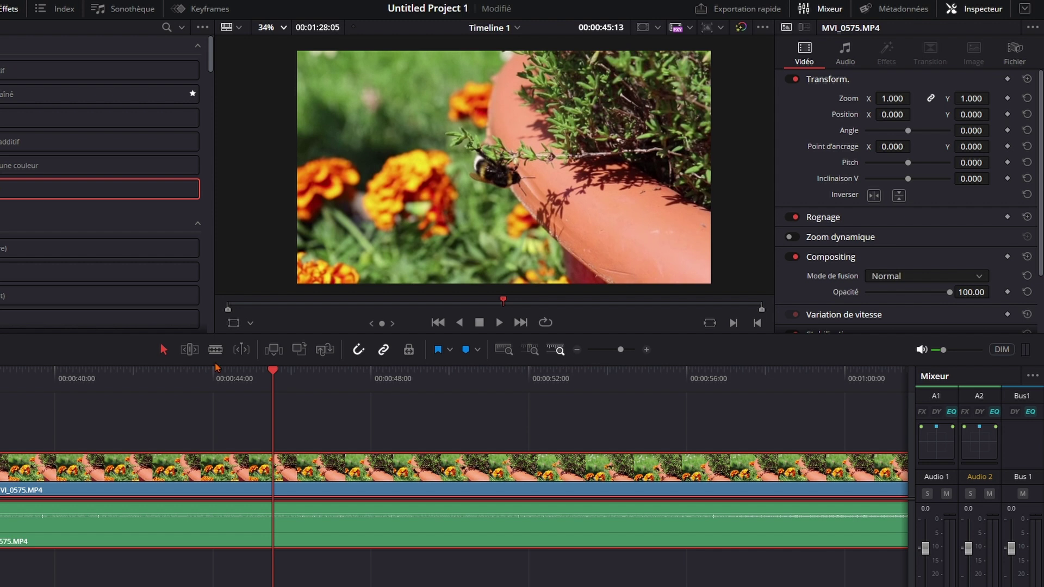
key("space")
- Blade the marigold clip at both ends of the unwanted section, delete it, and close the gap
key("ctrl+b")
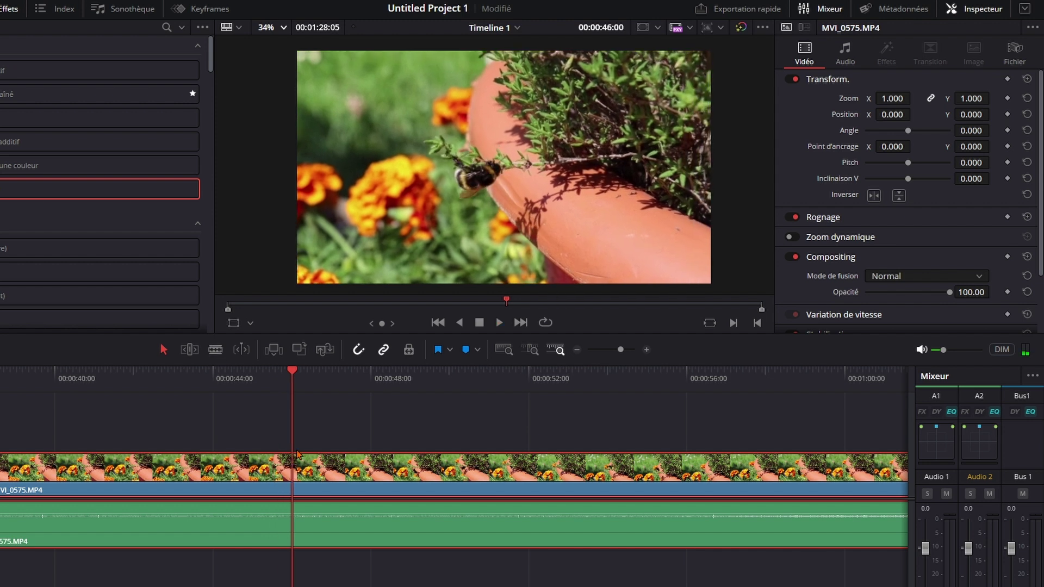
left_click(309, 530)
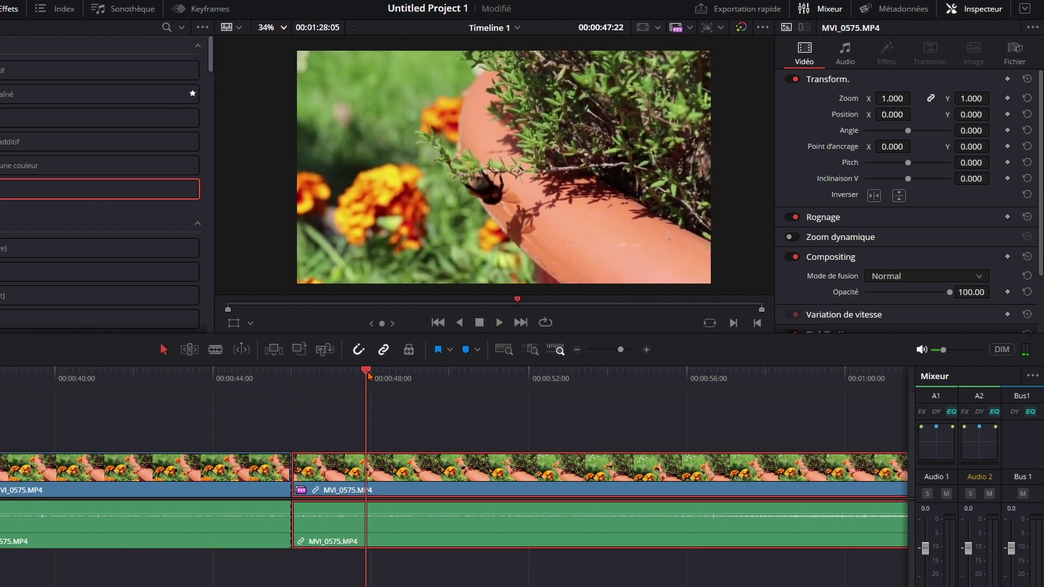
key("ctrl+b")
key("Delete")
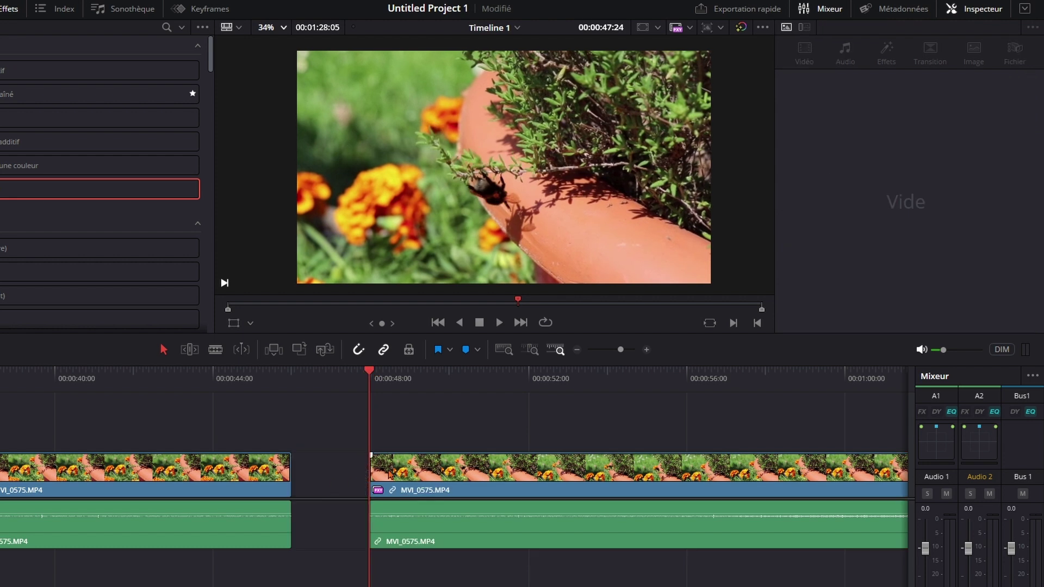
left_click_drag(435, 481, 359, 481)
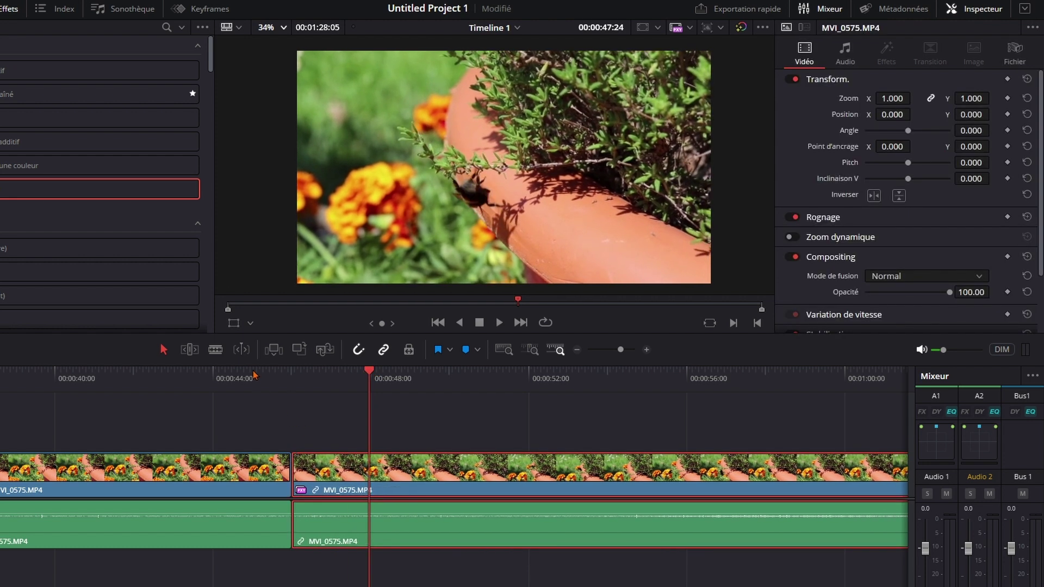
- Play across the new join and drop a Smooth Cut transition onto it
left_click(255, 375)
key("space")
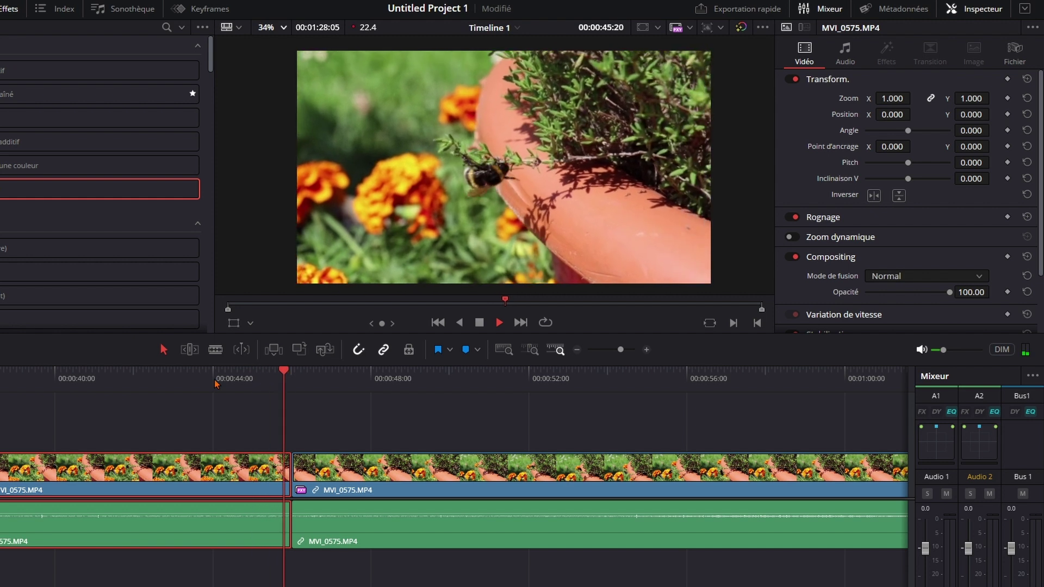
left_click(231, 377)
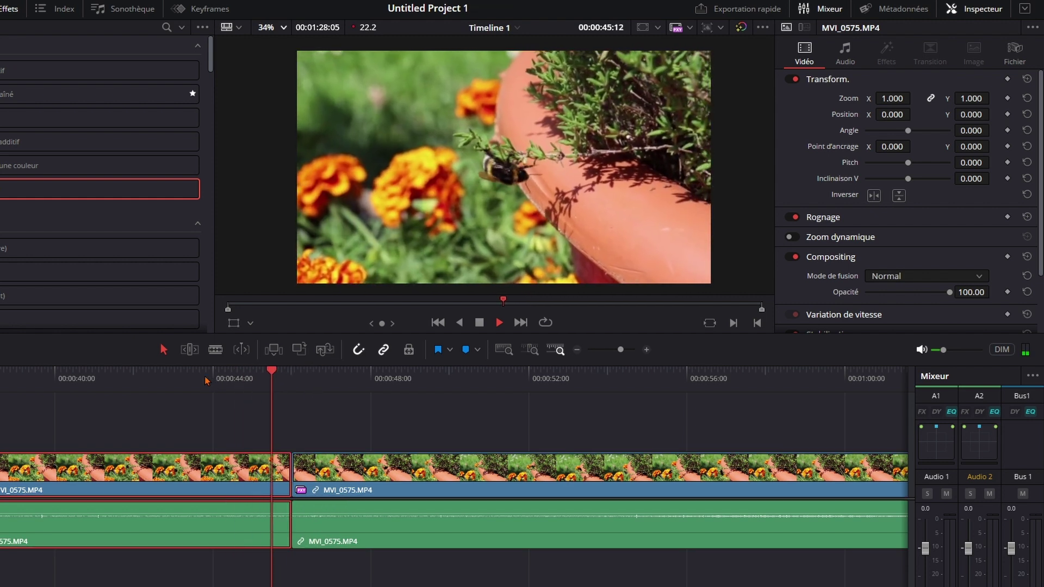
key("space")
mouse_move(125, 266)
left_mouse_down()
mouse_move(253, 457)
mouse_move(288, 467)
left_mouse_up()
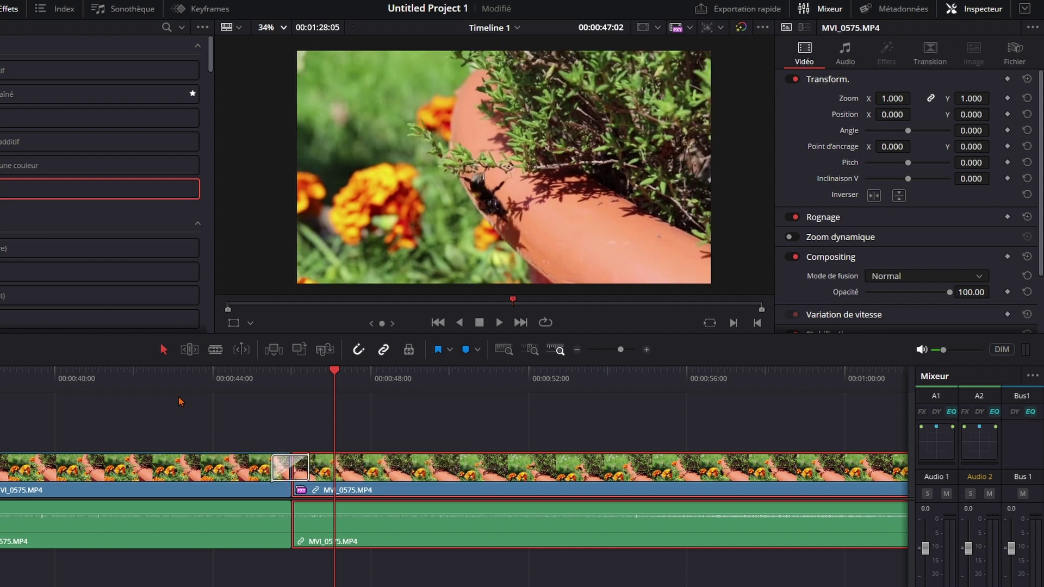
- Preview the Smooth Cut, then set its easing to Approche and play it again
left_click(184, 387)
key("space")
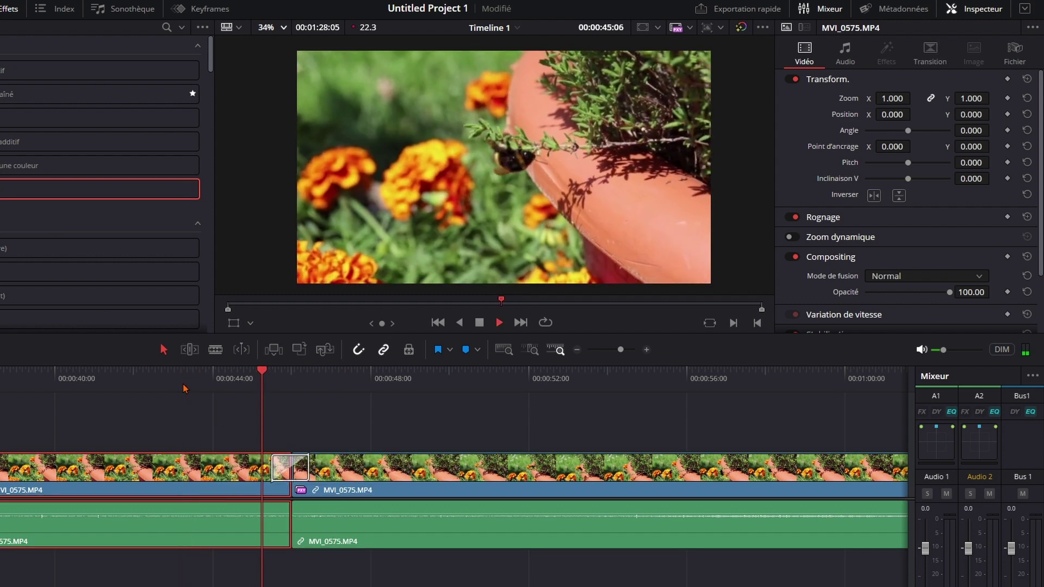
key("space")
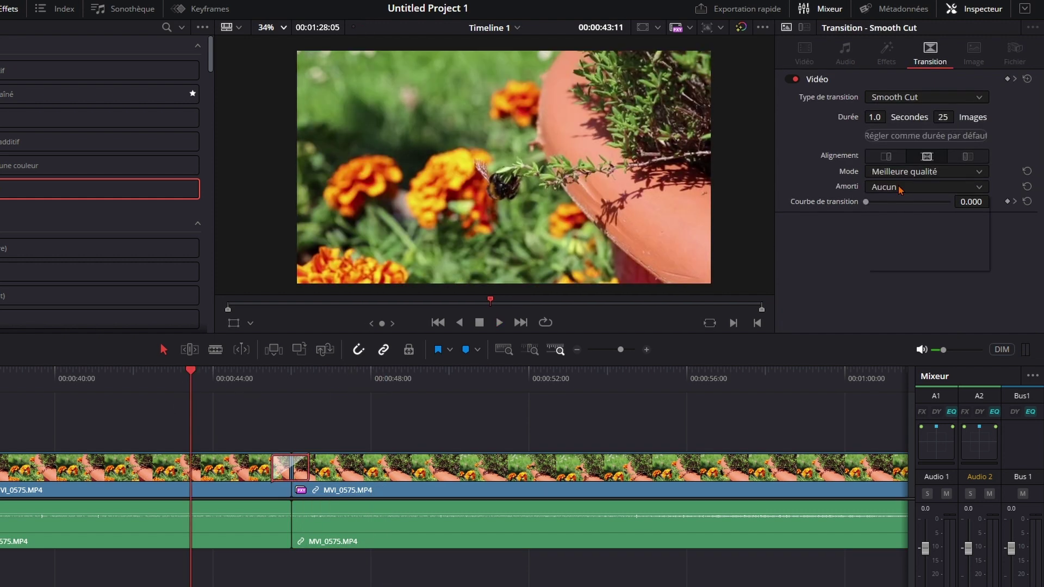
left_click(899, 190)
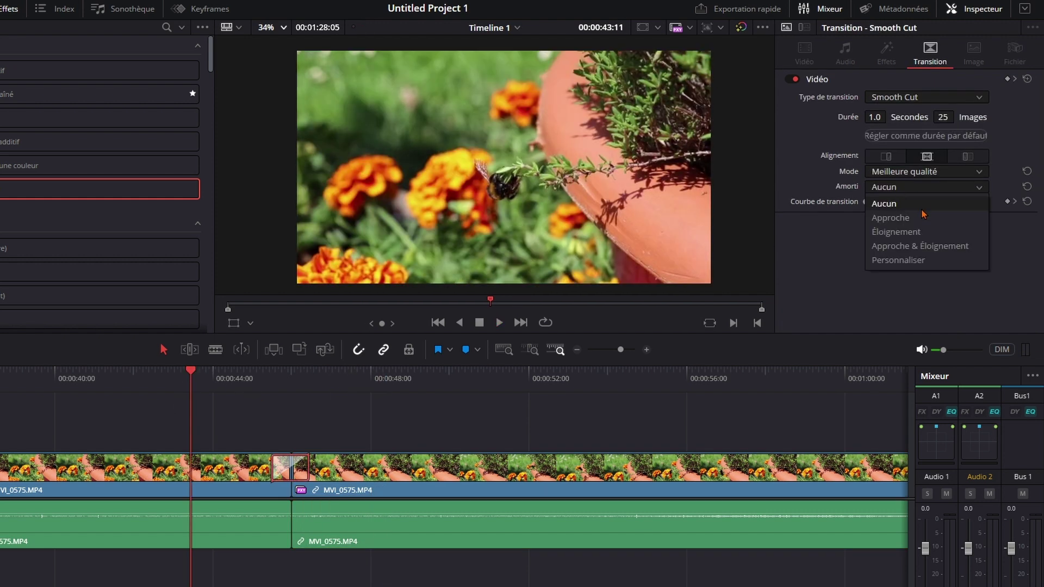
left_click(904, 223)
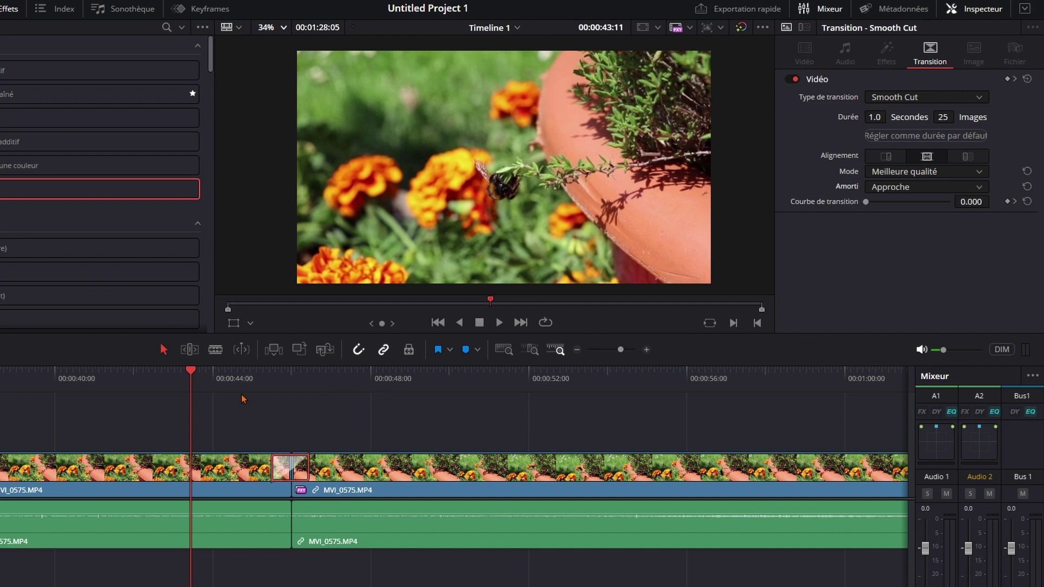
key("space")
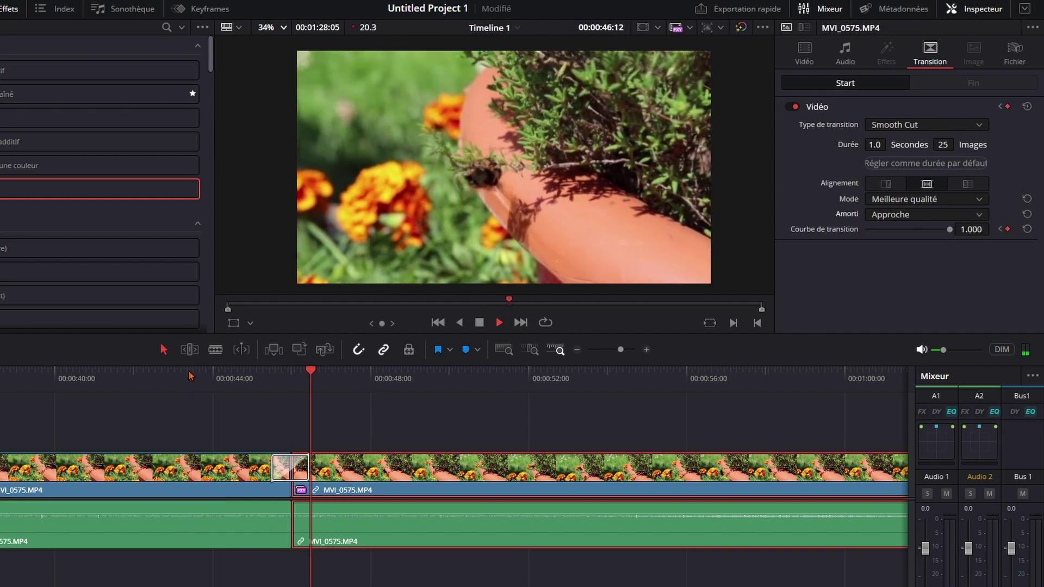
left_click(203, 375)
- Switch the easing to Approche & Éloignement, shorten the transition to 0.8 seconds, and replay it
left_click(902, 215)
left_click(903, 272)
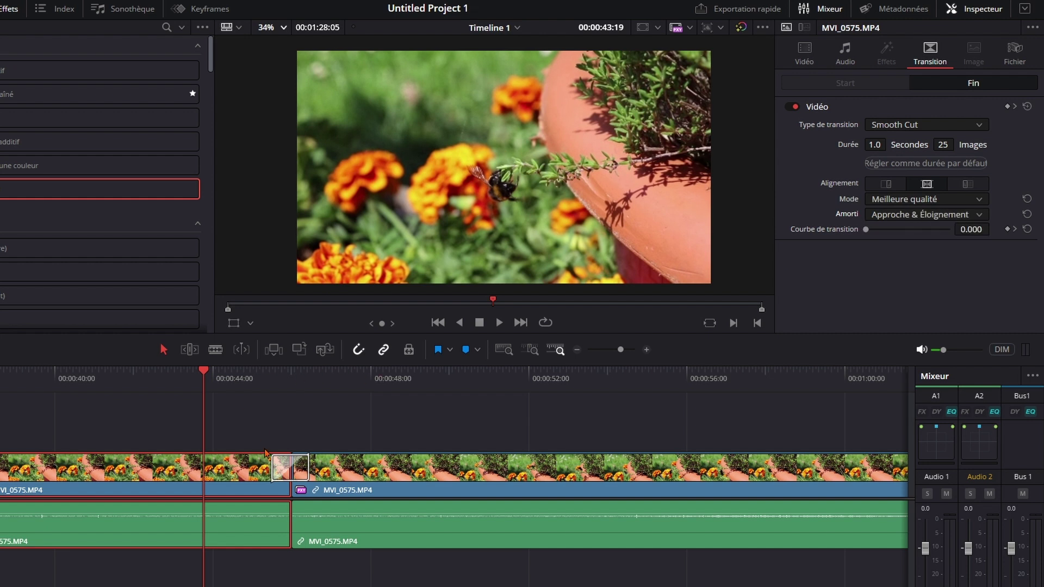
left_click_drag(272, 468, 277, 469)
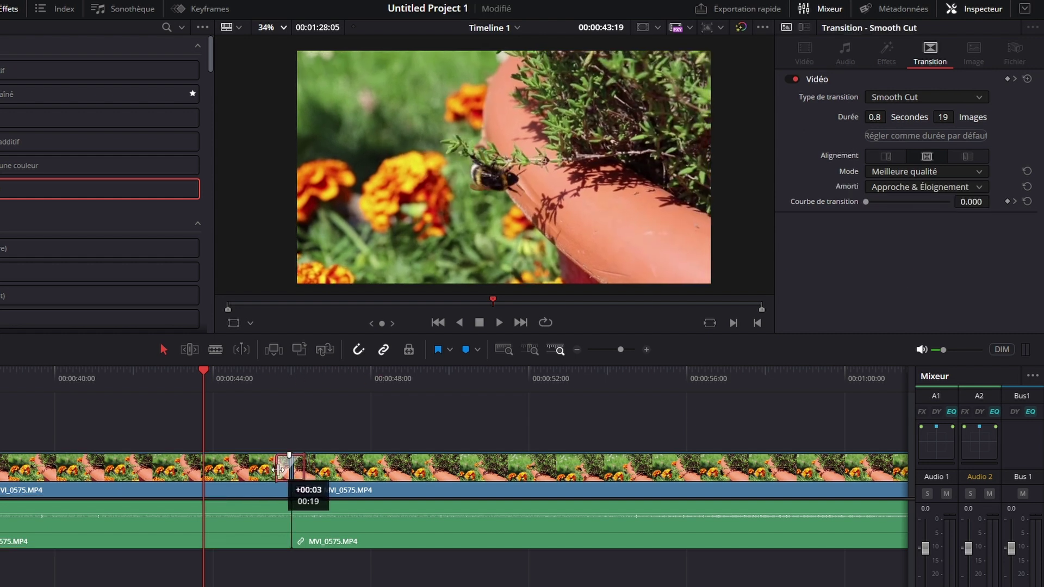
left_click(208, 378)
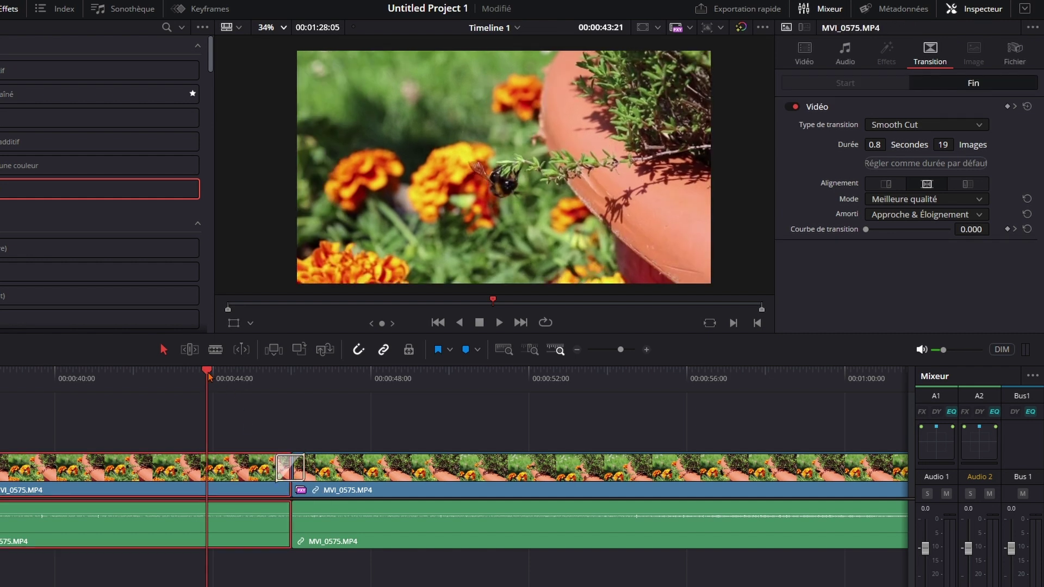
key("space")
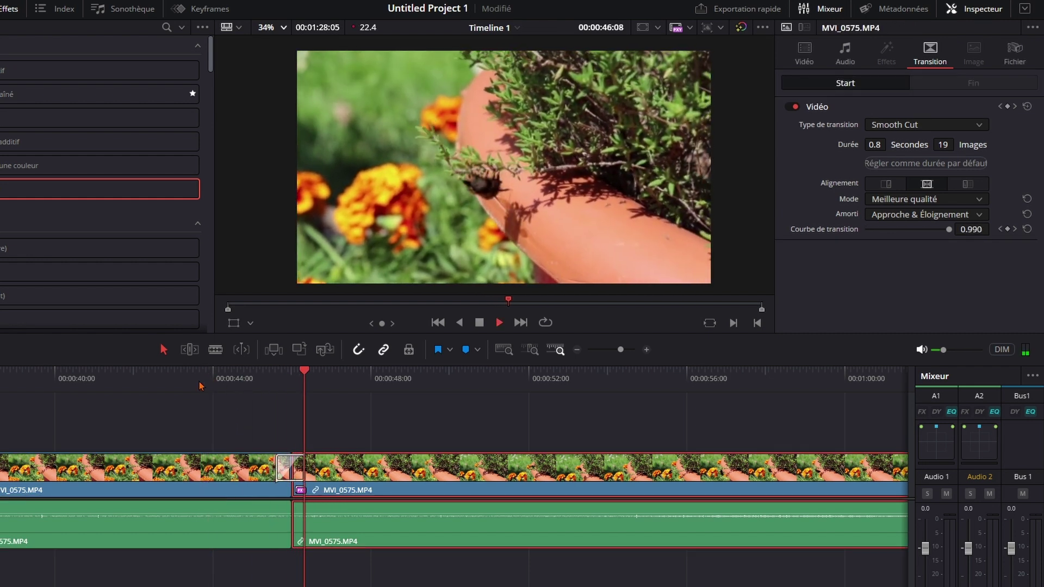
key("space")
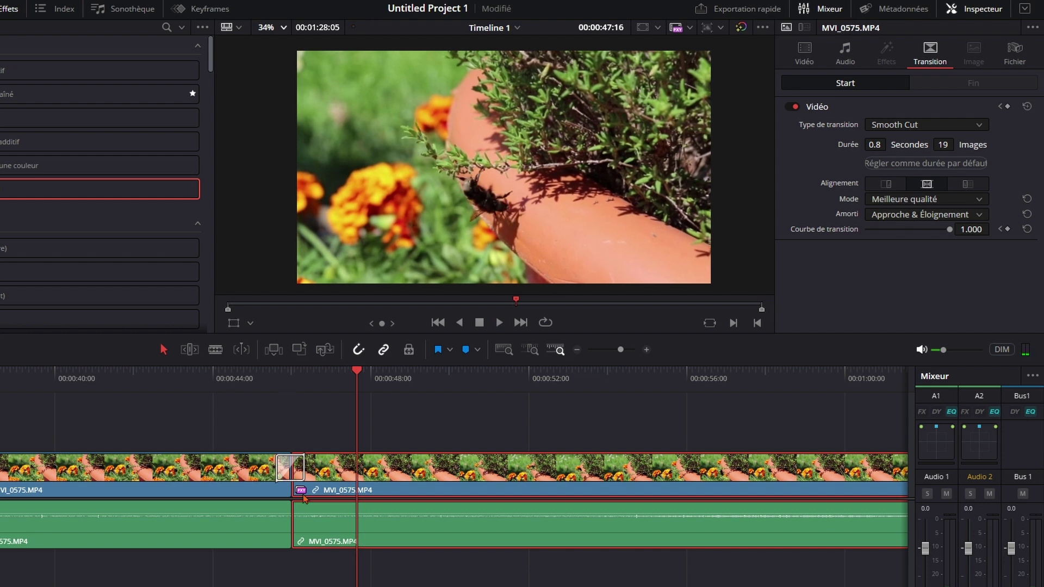
left_click(303, 474)
- Put a Smooth Cut on the marigold join, trim it to 0.8 s and play it back
left_click(182, 377)
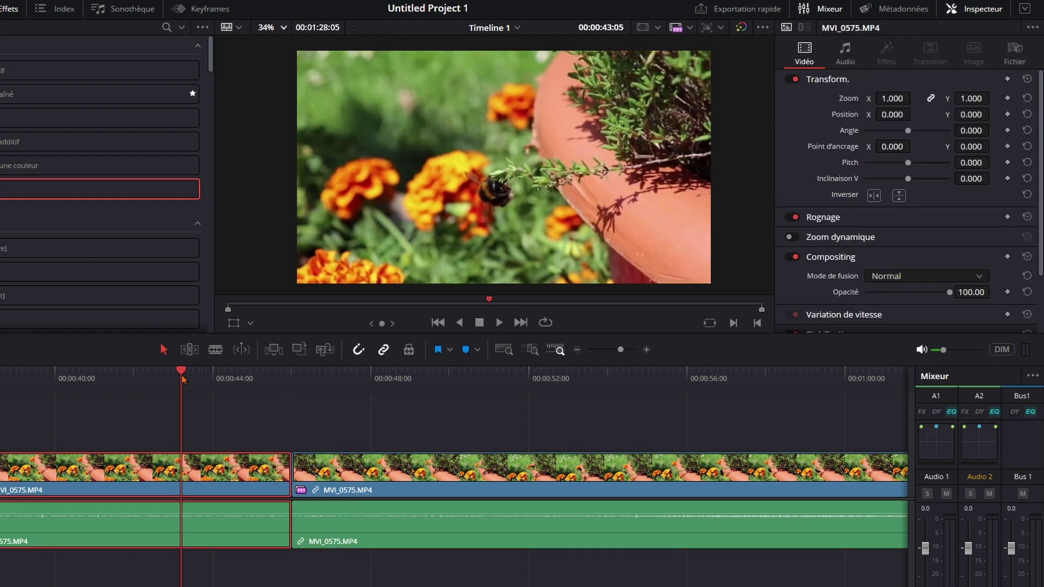
left_click(257, 377)
key("space")
key("space")
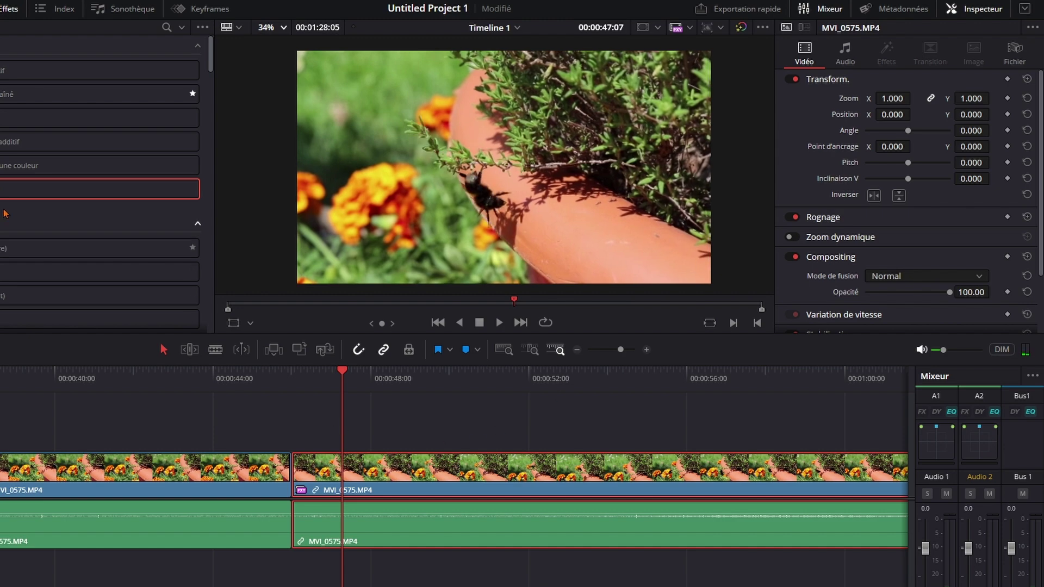
mouse_move(82, 189)
left_mouse_down()
mouse_move(296, 477)
mouse_move(329, 458)
left_mouse_up()
left_click(321, 467)
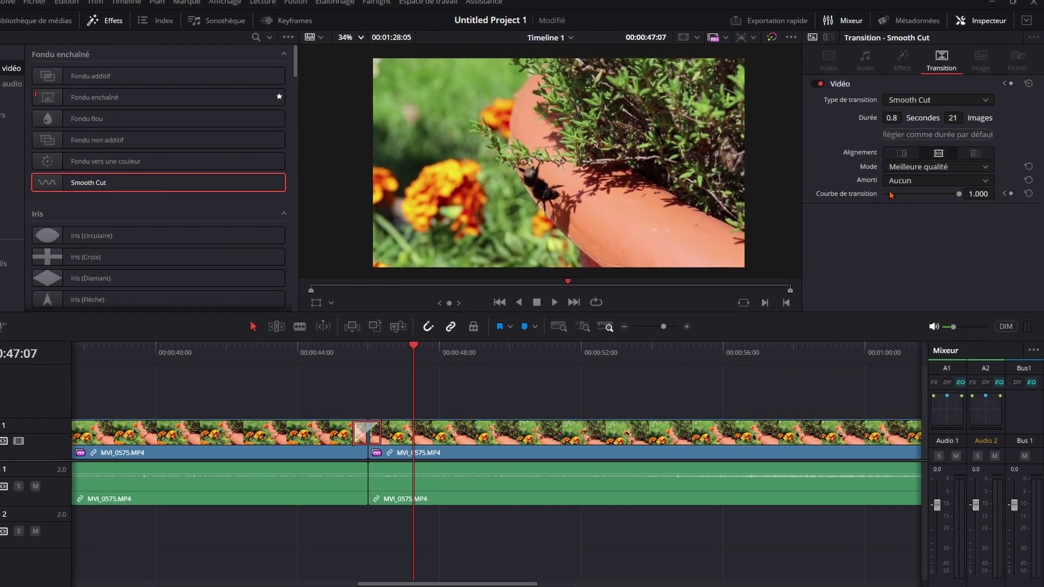
left_click(330, 340)
key("space")
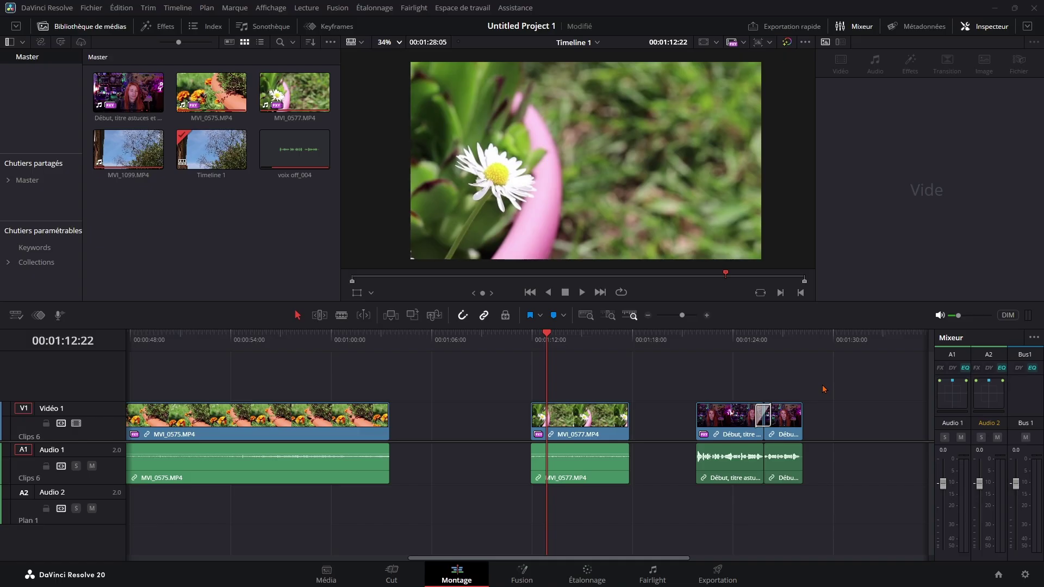
- Drop a MultiText title from Titres onto a new Vidéo 2 track above MVI_0577
left_click(166, 29)
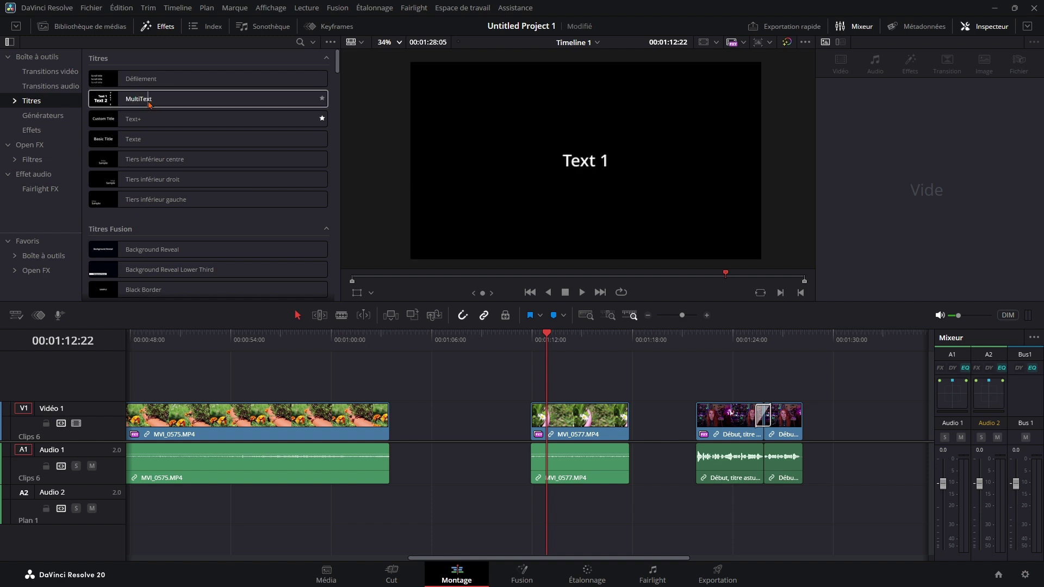
left_click_drag(150, 105, 546, 381)
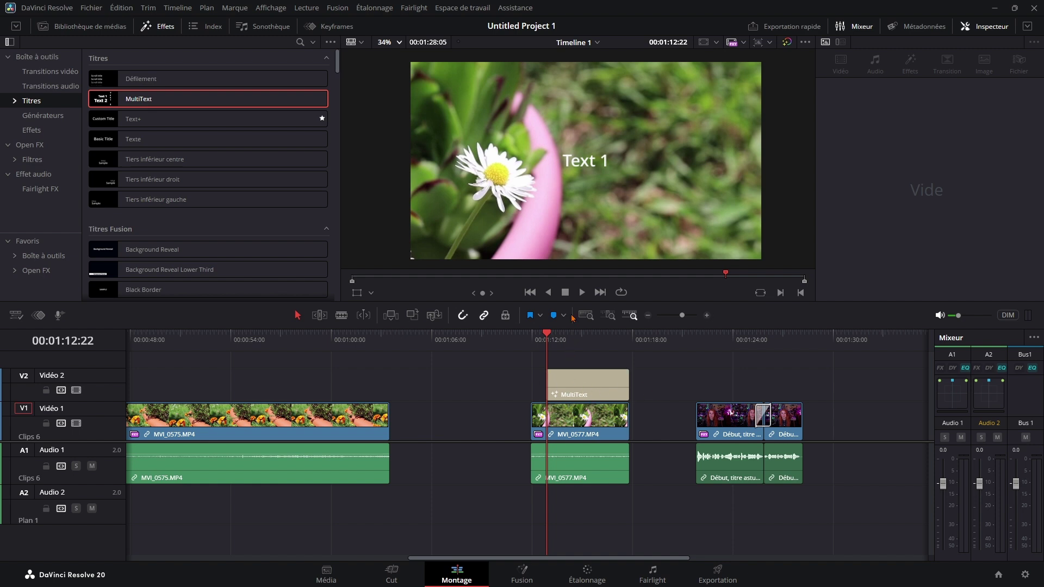
- Replace the title's placeholder Text 1 with 'Bonjour'
left_click(558, 383)
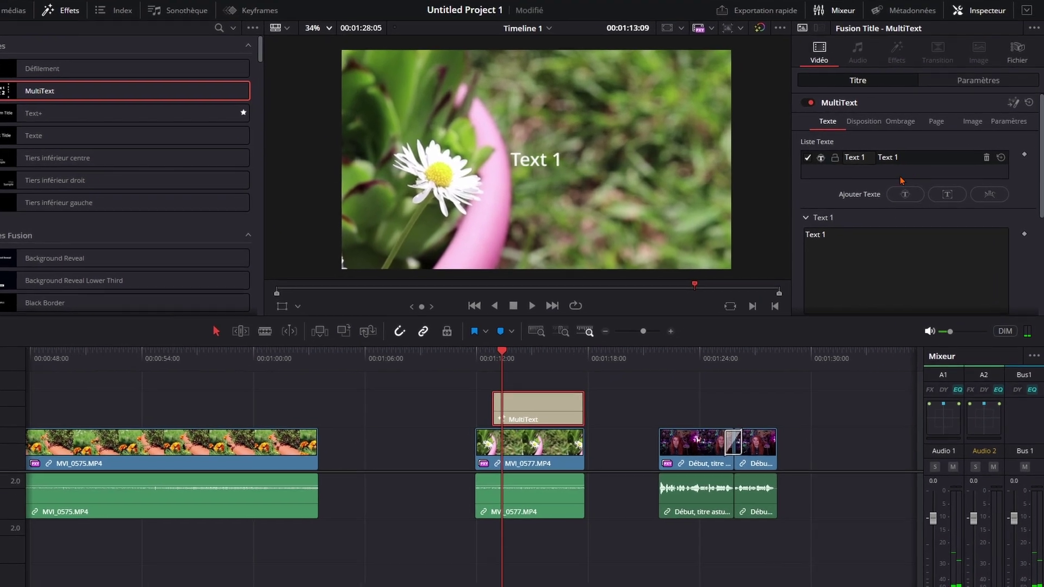
left_click(816, 236)
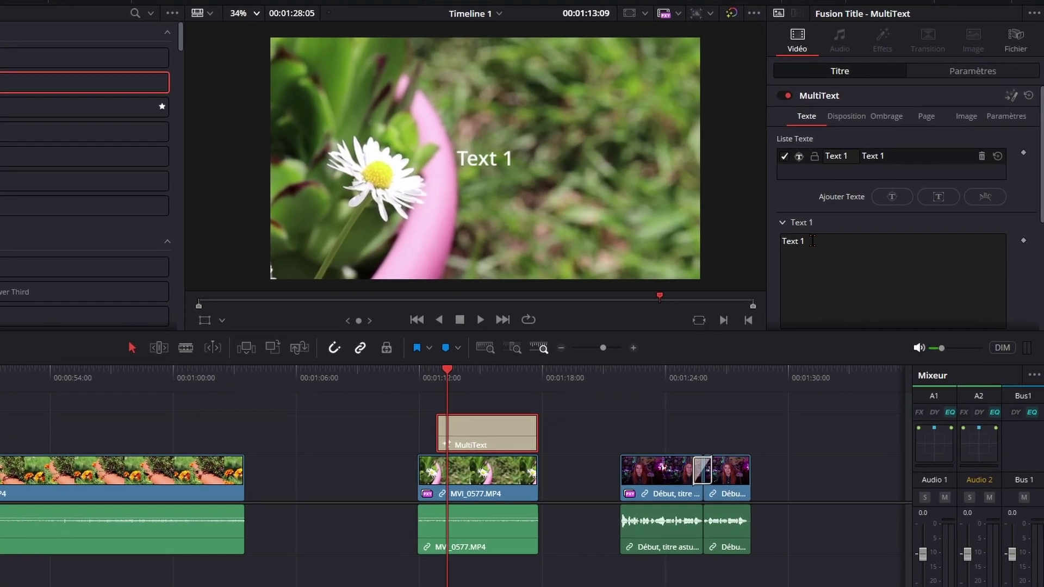
left_click_drag(802, 242, 769, 245)
type("Bonjour")
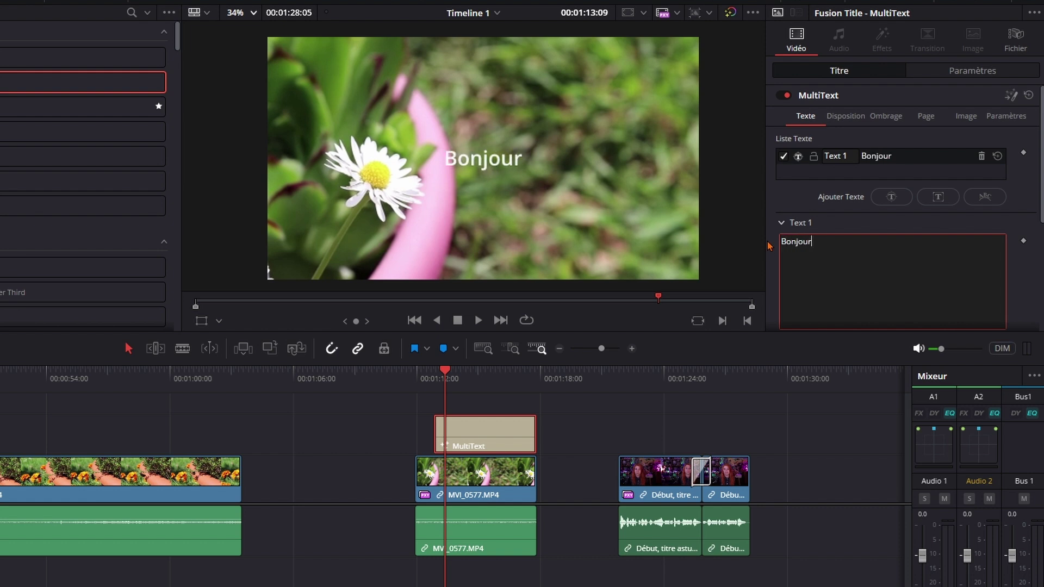
left_click(780, 199)
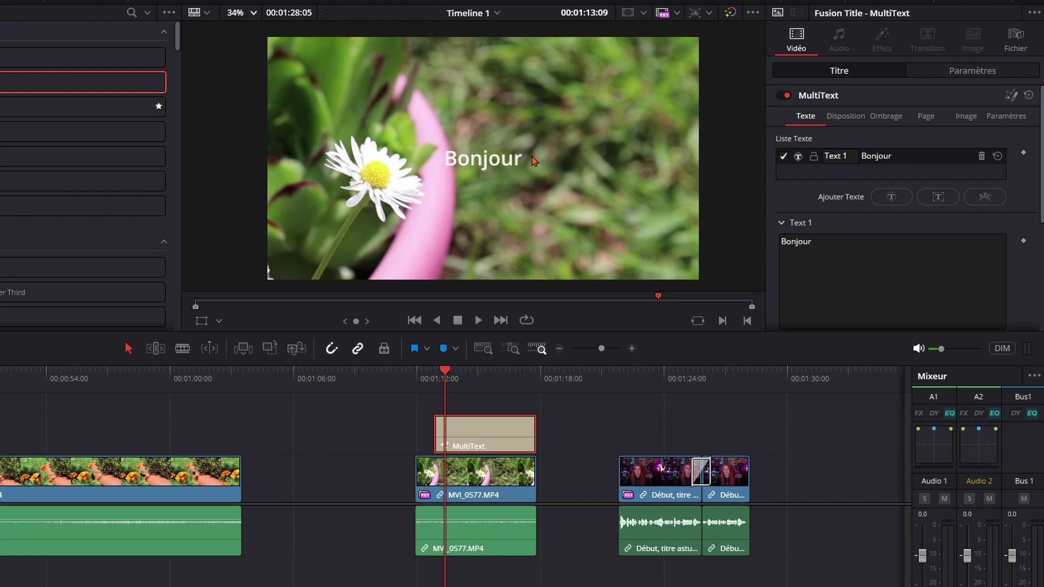
- Move Bonjour up and right to centre 0.762/0.723, then add a second text layer
left_click(840, 120)
scroll(816, 276, "down", 1)
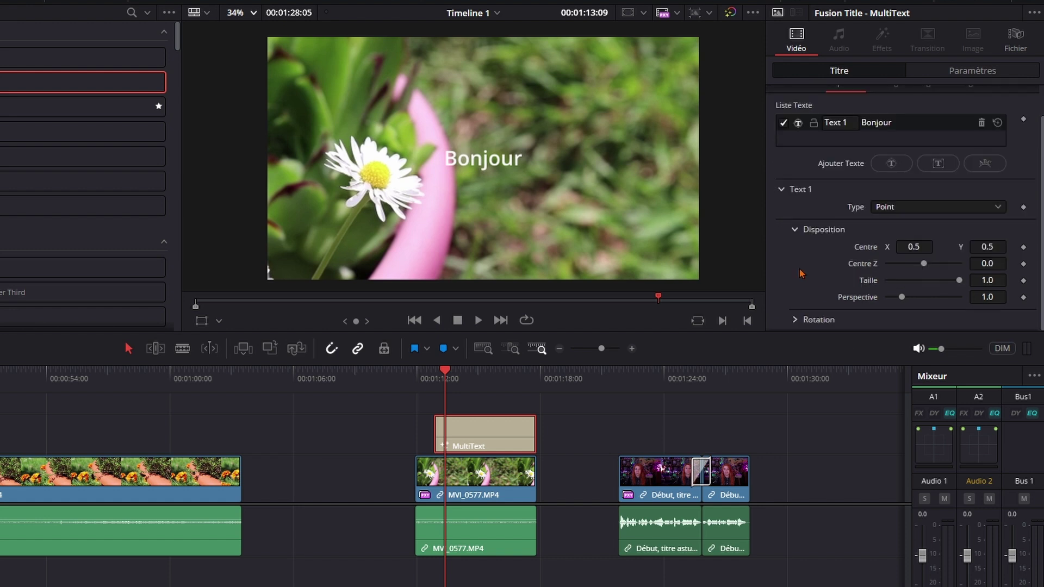
mouse_move(887, 248)
left_mouse_down()
mouse_move(978, 247)
mouse_move(941, 359)
left_mouse_up()
left_click(804, 119)
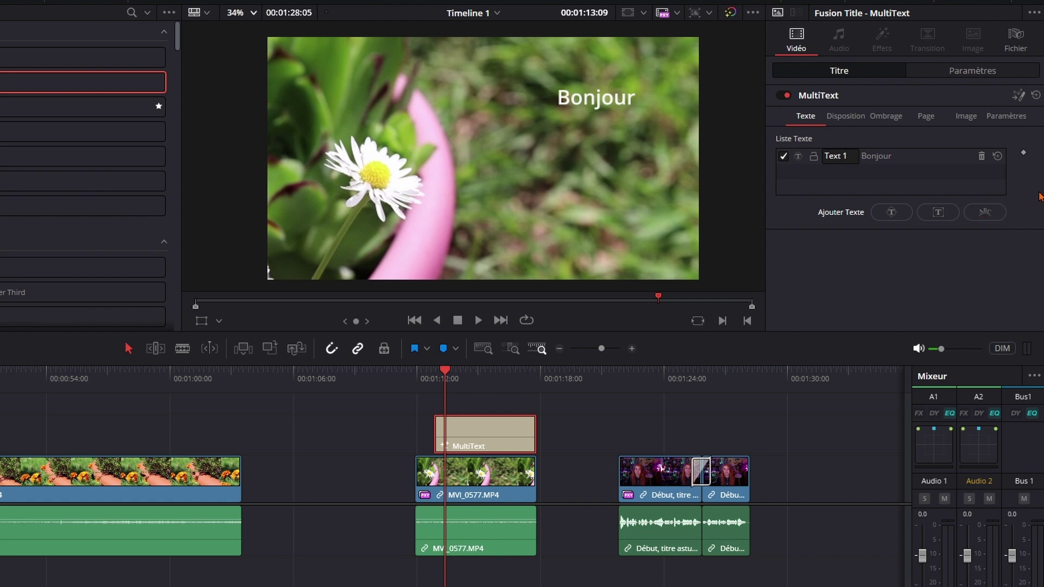
left_click(984, 213)
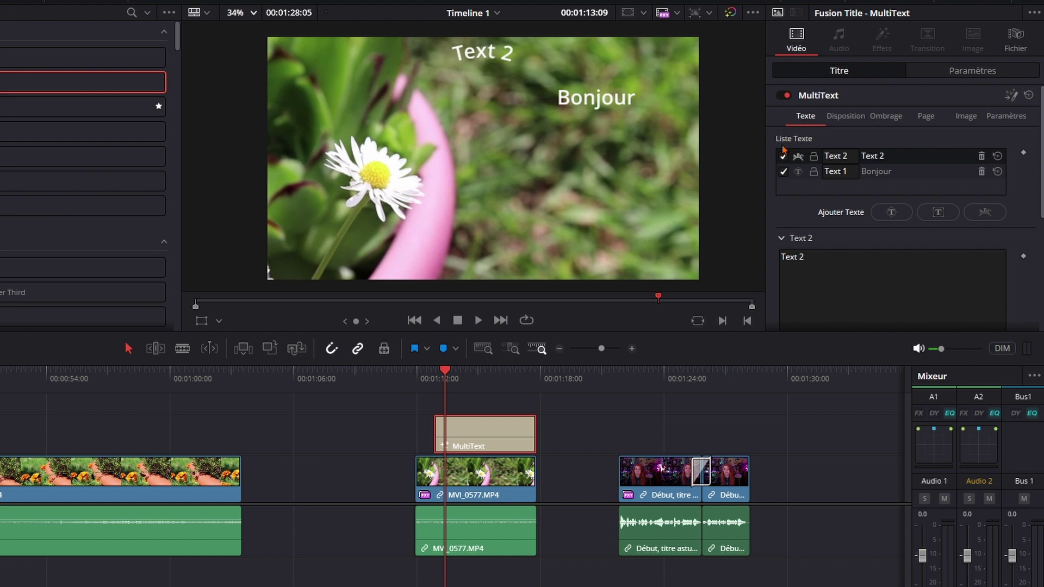
- Enter 'Le printemps' as Text 2 and make it italic, bold and larger
left_click(779, 286)
type("Le printemps")
scroll(892, 261, "down", 5)
left_click(930, 235)
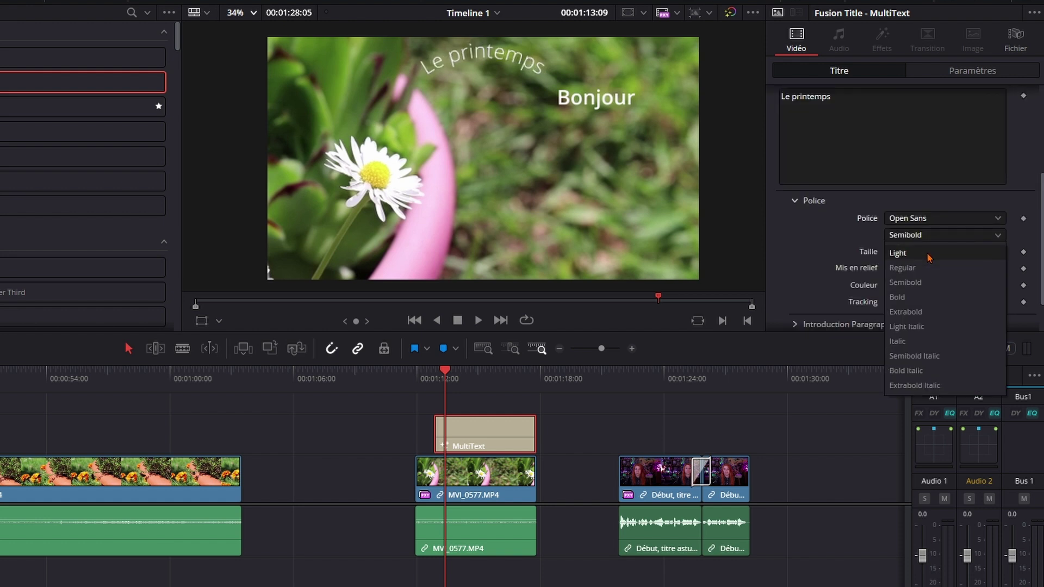
left_click(927, 326)
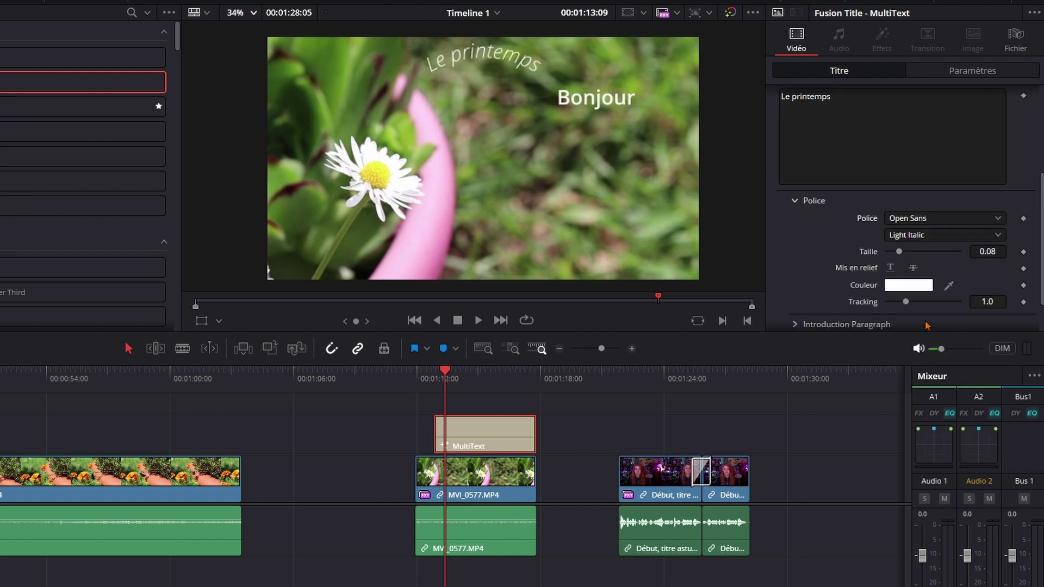
mouse_move(900, 251)
left_mouse_down()
mouse_move(921, 262)
mouse_move(892, 250)
left_mouse_up()
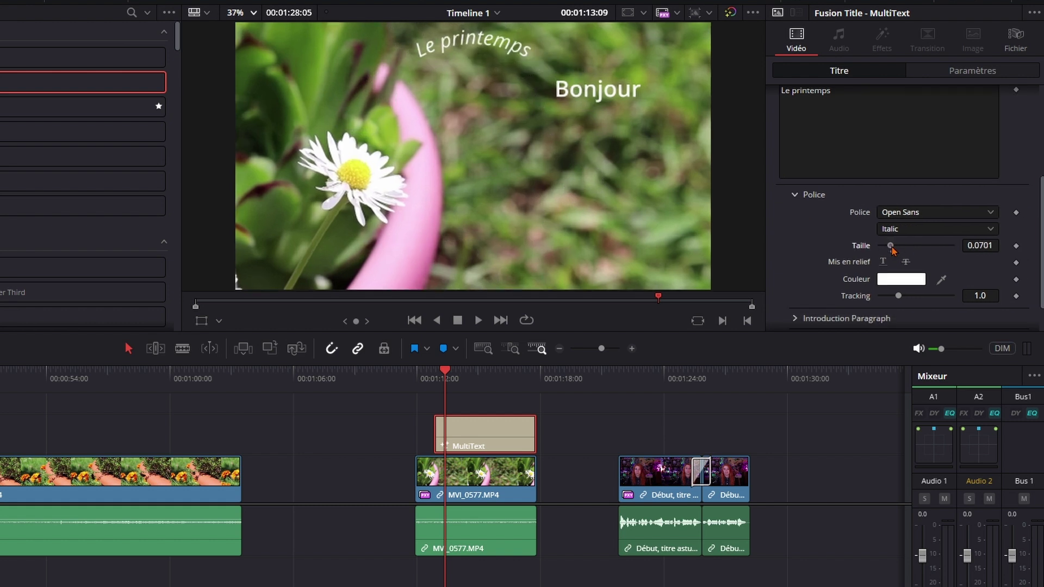
left_click(883, 262)
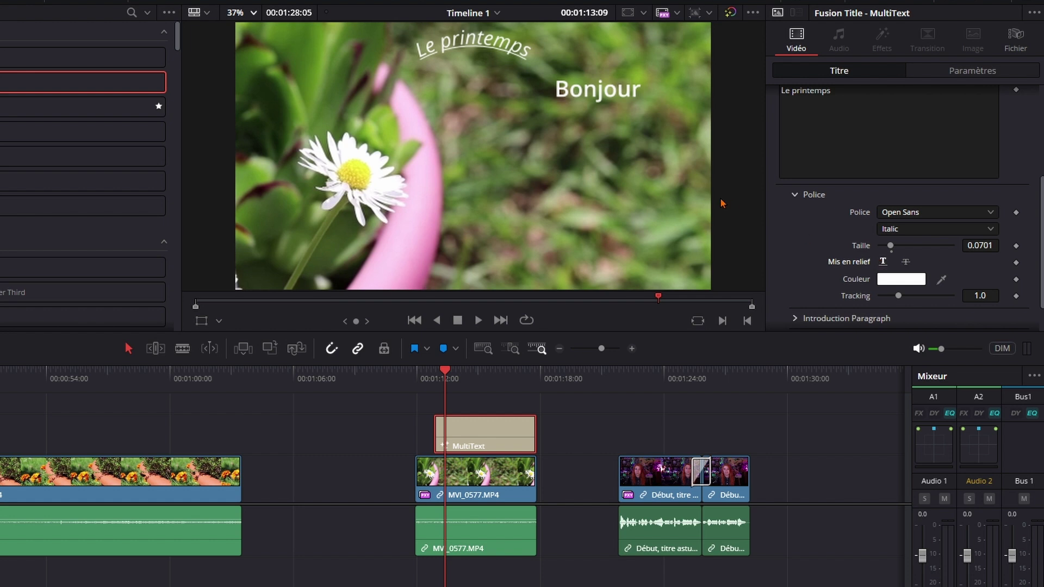
- Toggle the Bonjour line off and back on, then add a third text layer
scroll(799, 253, "up", 3)
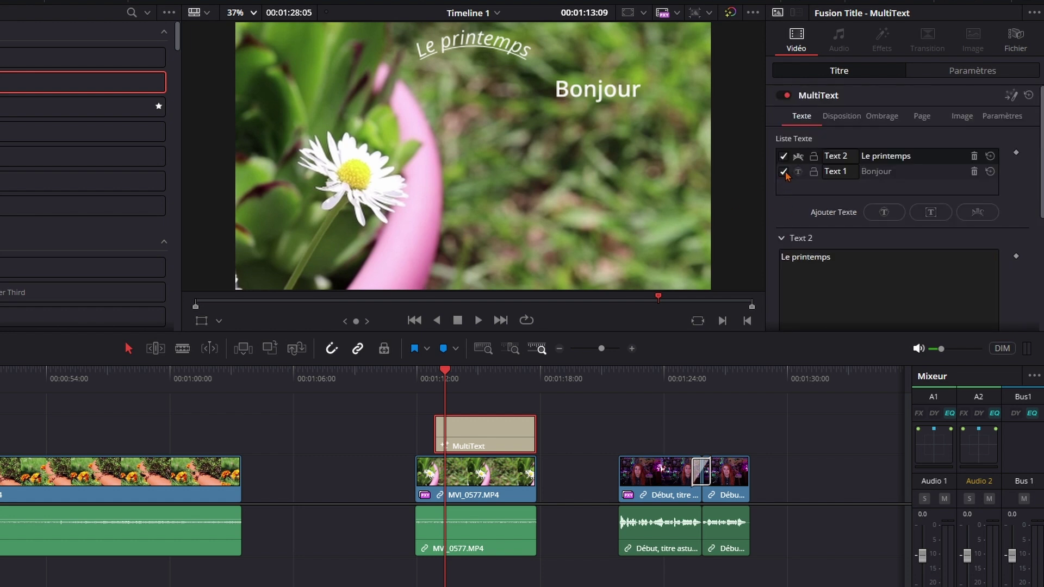
left_click(784, 172)
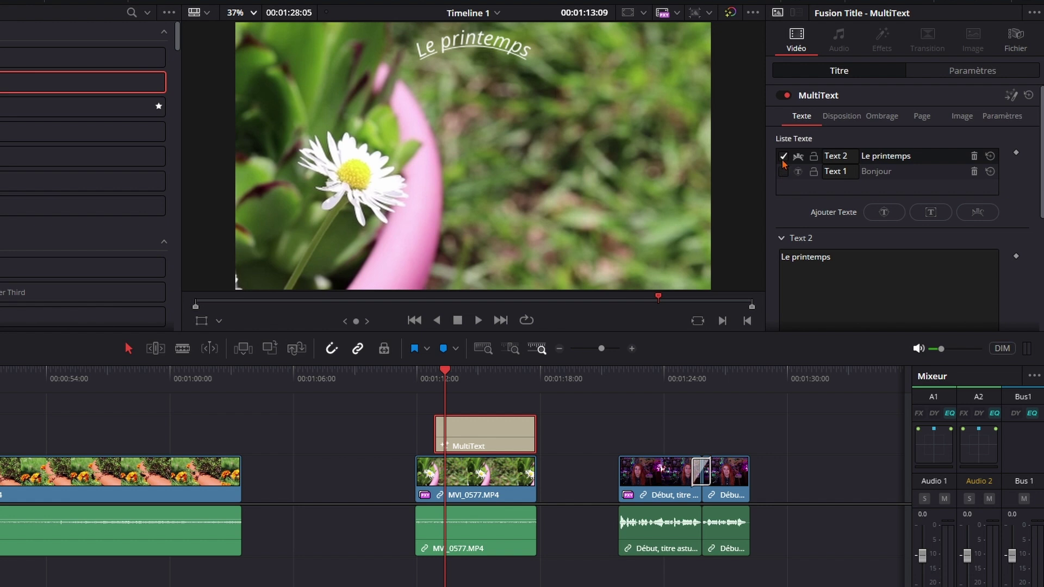
left_click(783, 173)
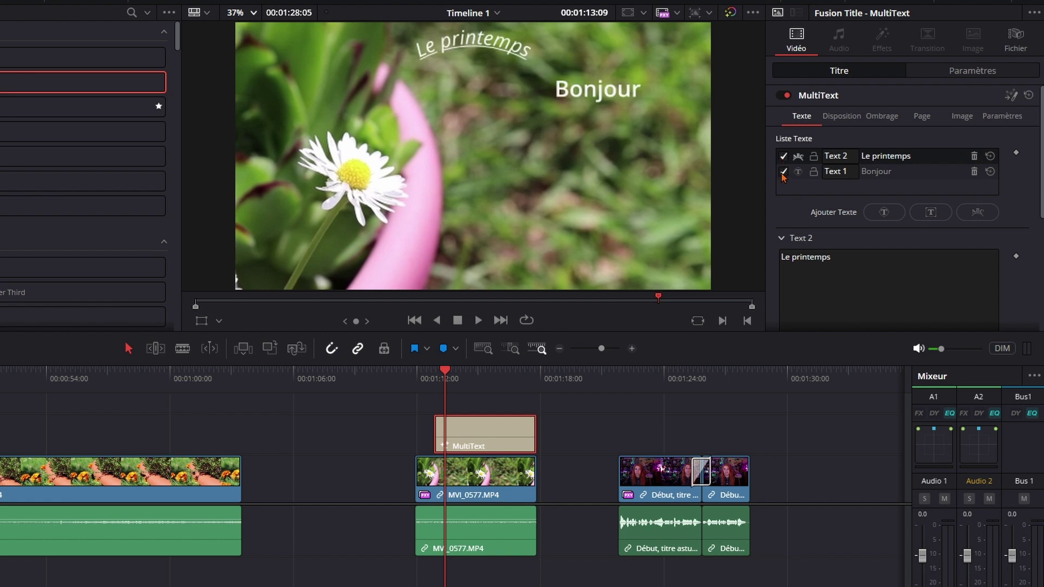
left_click(884, 213)
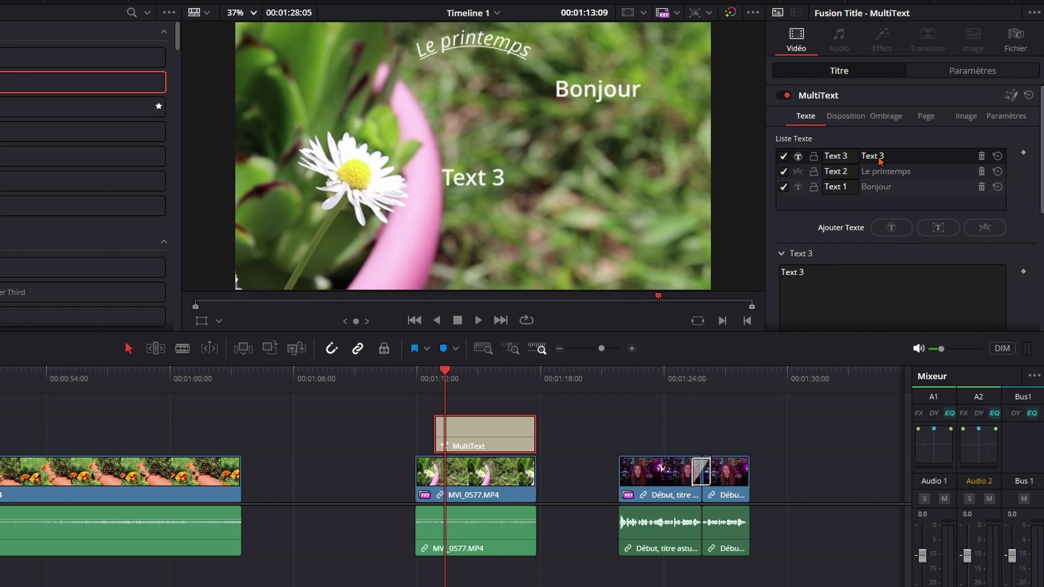
- Replace Text 3 with 'Fleurs' and move it right, beneath Bonjour
triple_click(877, 285)
key("BackSpace")
type("Fleurs")
left_click(841, 118)
scroll(863, 254, "down", 2)
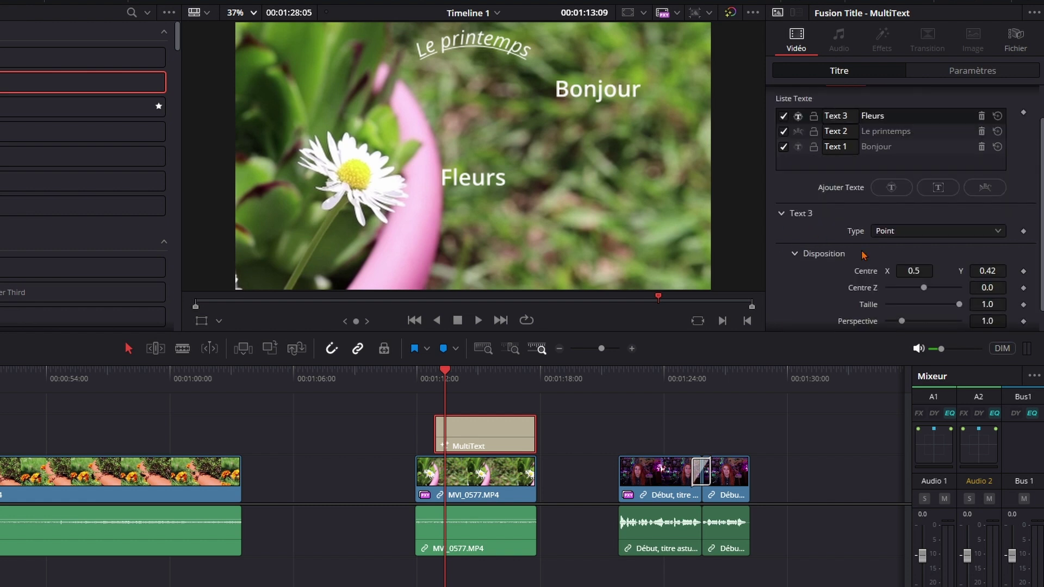
mouse_move(910, 268)
left_mouse_down()
mouse_move(1016, 270)
mouse_move(1006, 271)
left_mouse_up()
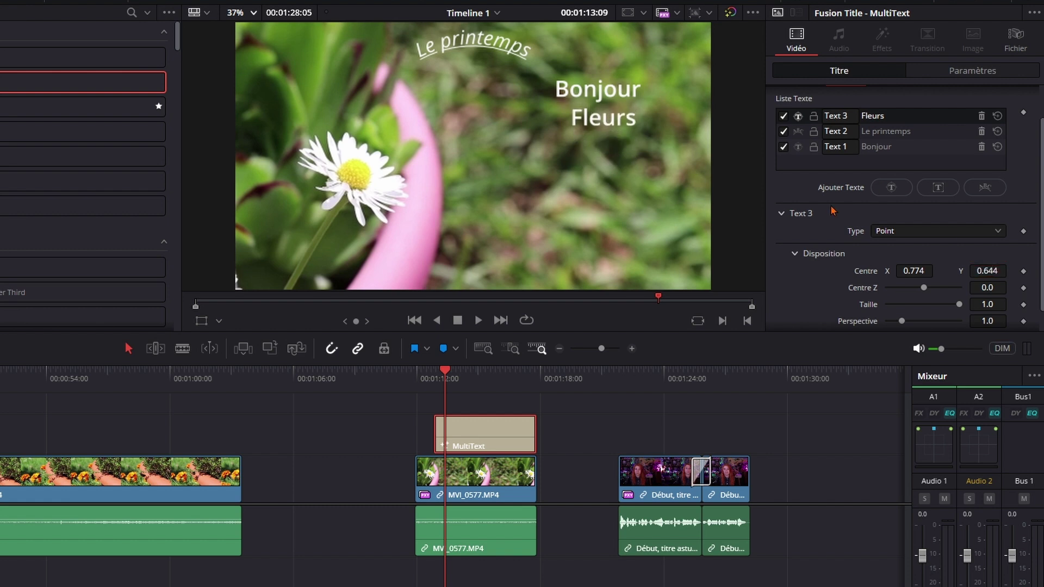
- Add a fourth line 'insectes' and position it on the right beneath Fleurs
left_click(891, 189)
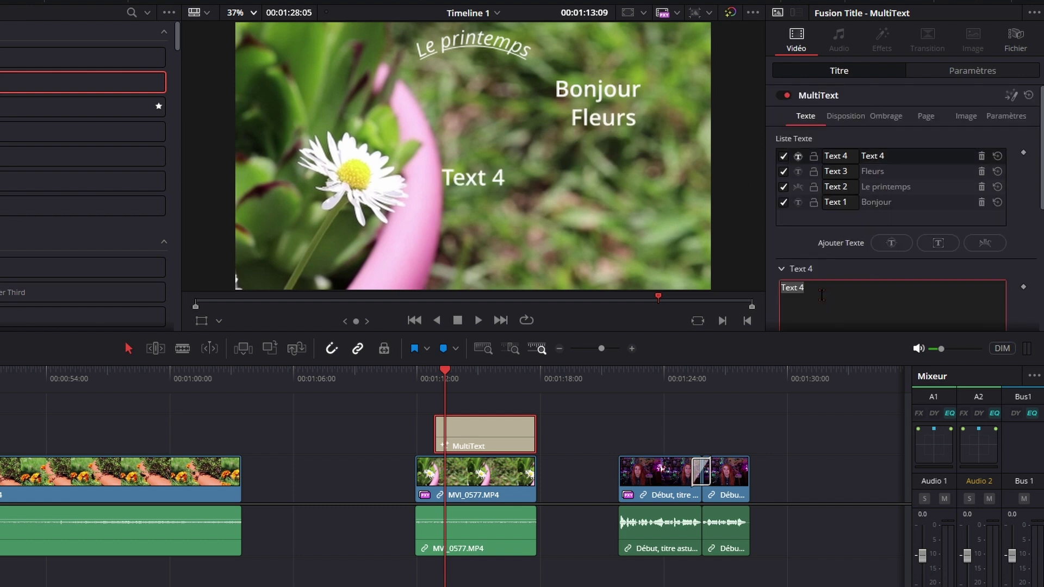
type("insectes")
left_click(845, 116)
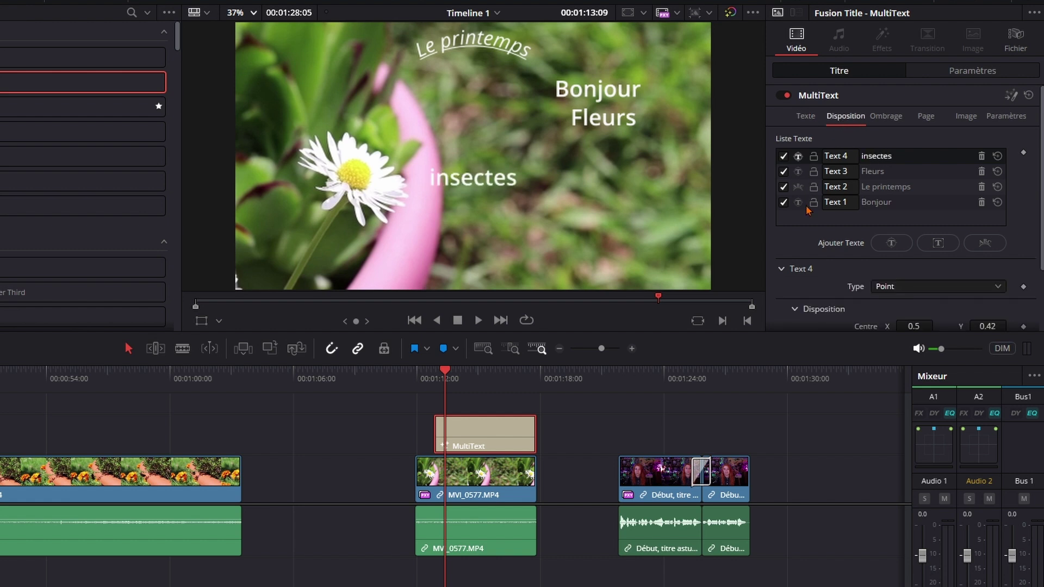
scroll(876, 283, "down", 2)
left_click_drag(898, 284, 924, 284)
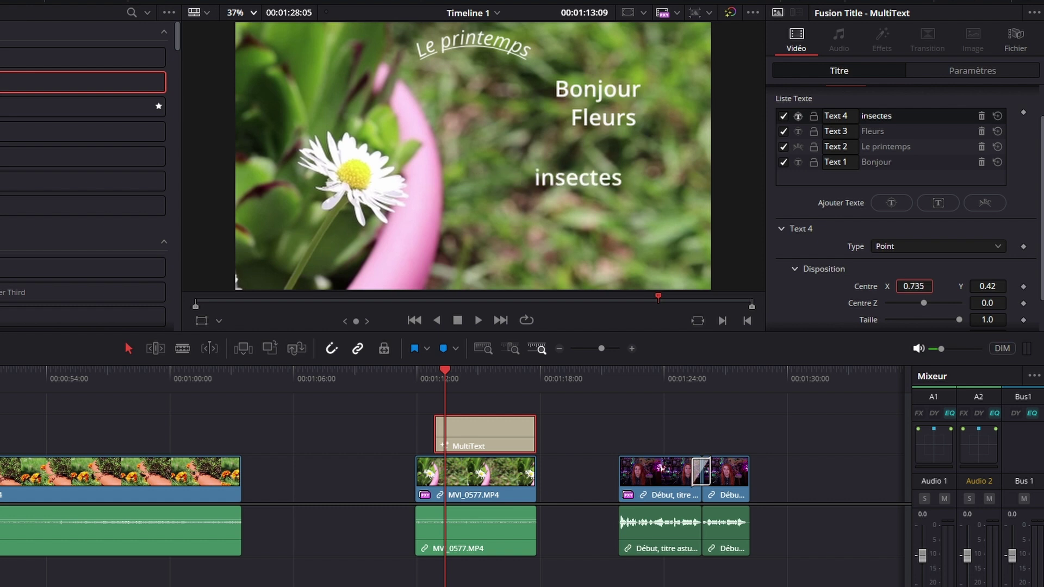
left_click_drag(987, 286, 1000, 286)
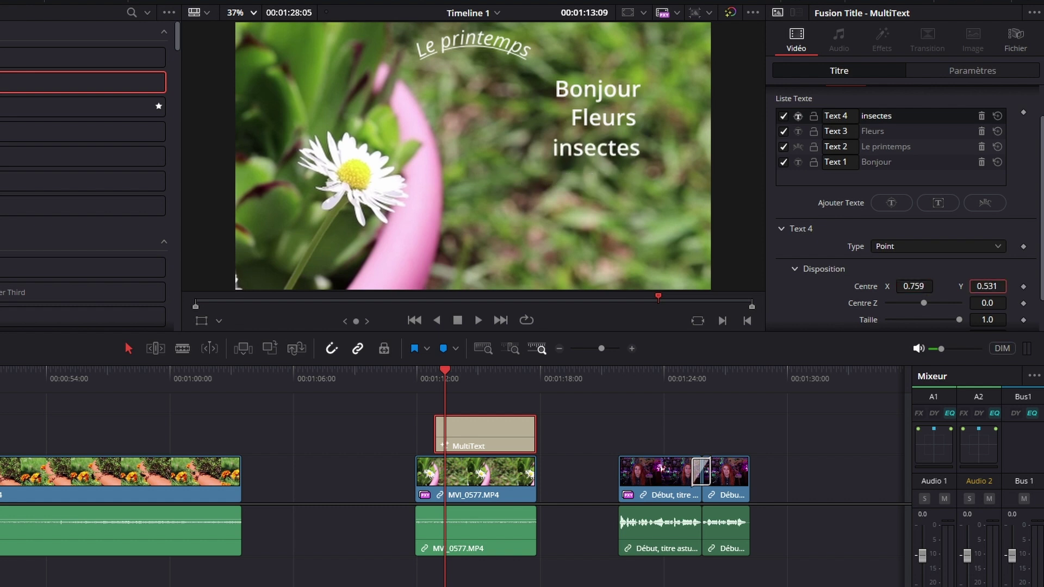
scroll(814, 130, "up", 2)
left_click(806, 116)
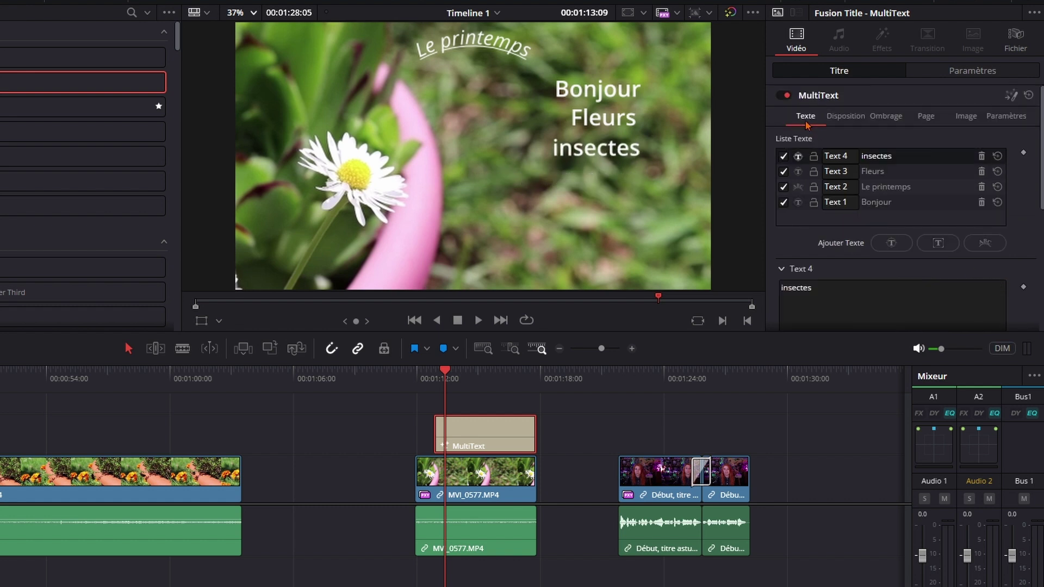
- Add a fifth line 'Soleil' and centre it at 0.736/0.42
left_click(889, 244)
type("Soleil")
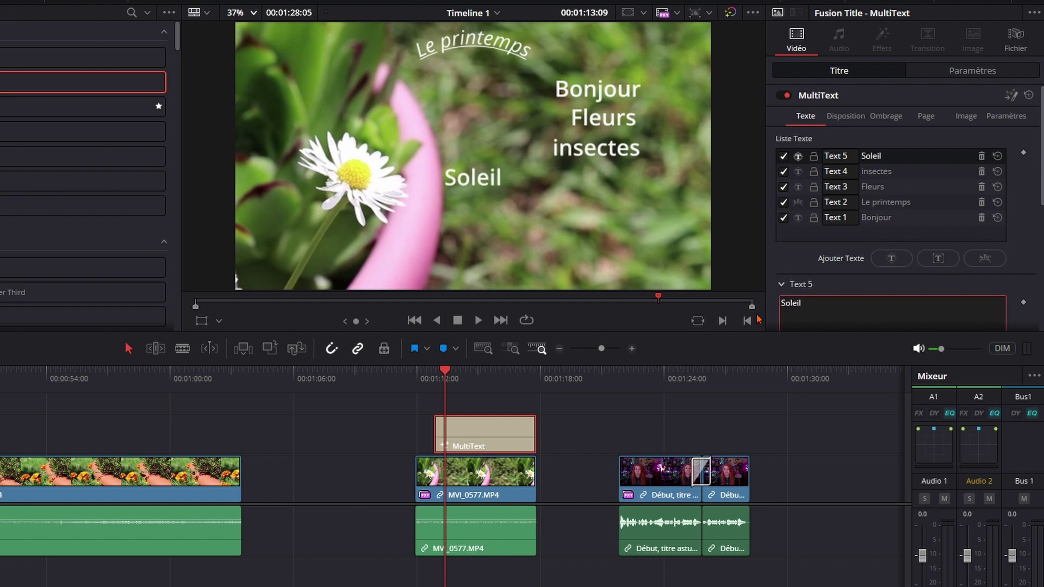
scroll(846, 205, "down", 3)
mouse_move(914, 262)
left_mouse_down()
mouse_move(957, 261)
mouse_move(891, 262)
left_mouse_up()
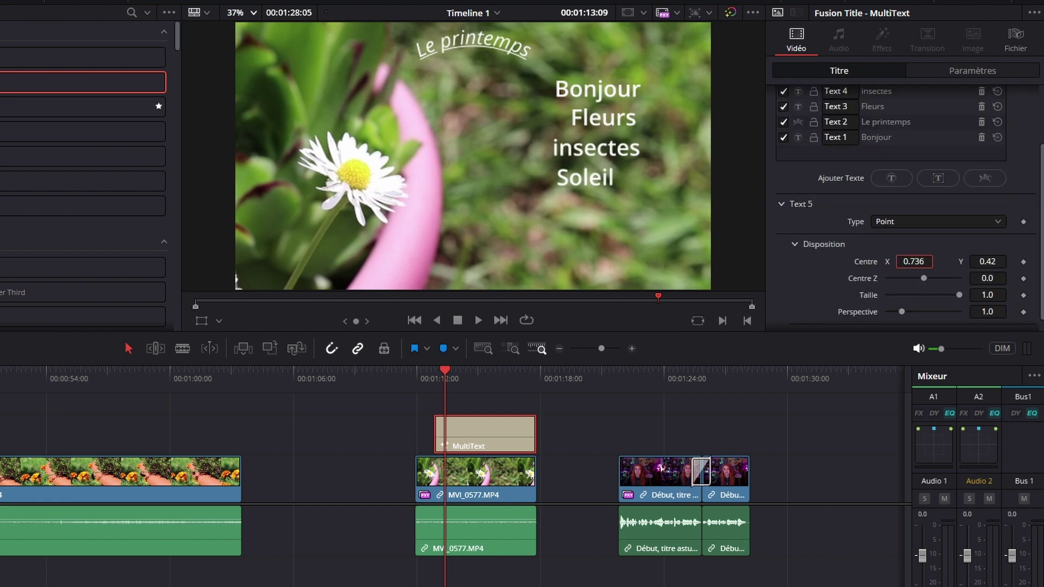
scroll(961, 148, "up", 5)
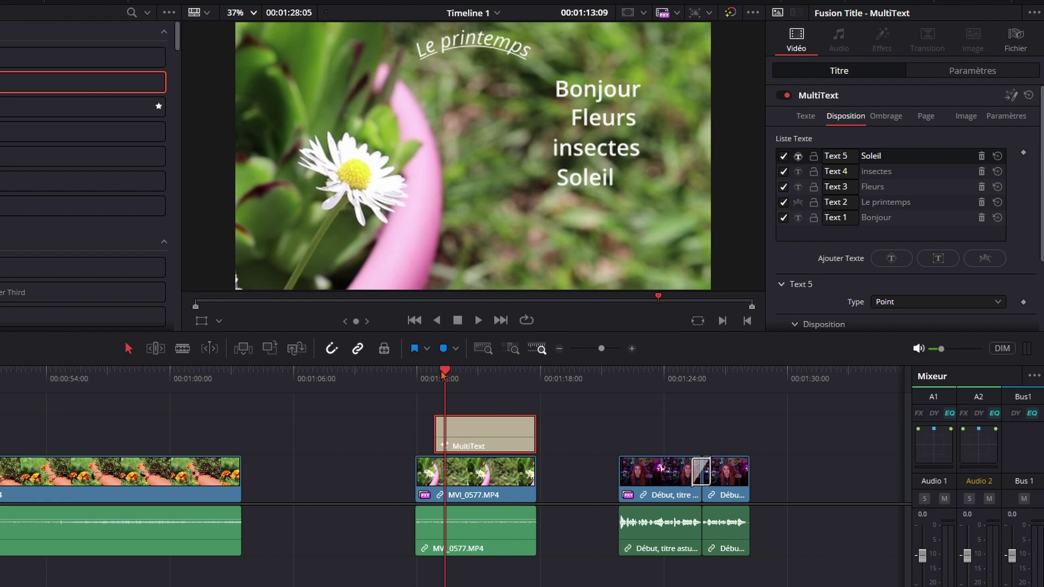
- Hide all five title lines: Bonjour, Fleurs, Le printemps, insectes and Soleil
left_click(782, 217)
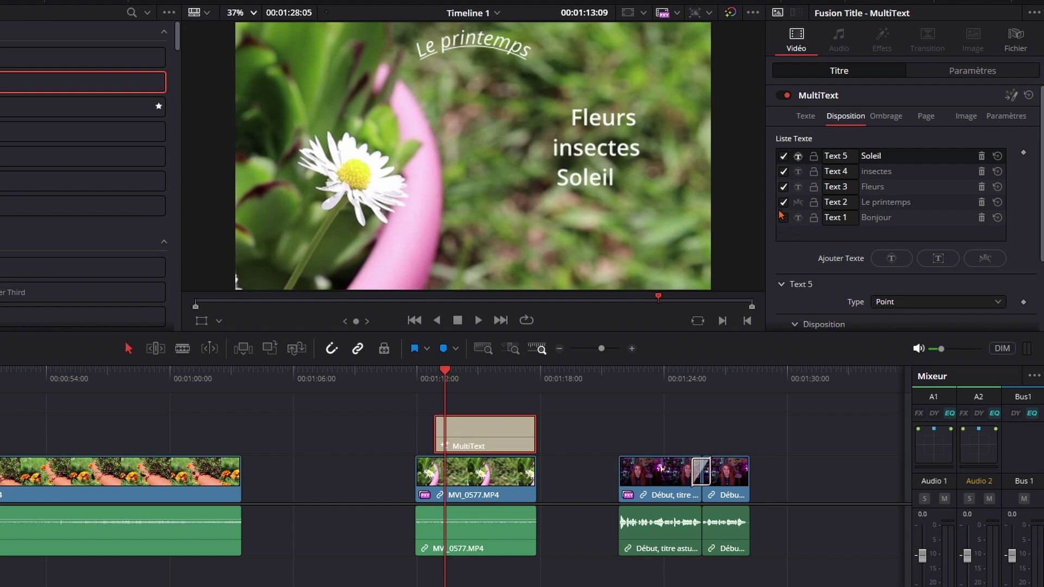
left_click(788, 203)
left_click(784, 187)
left_click(783, 202)
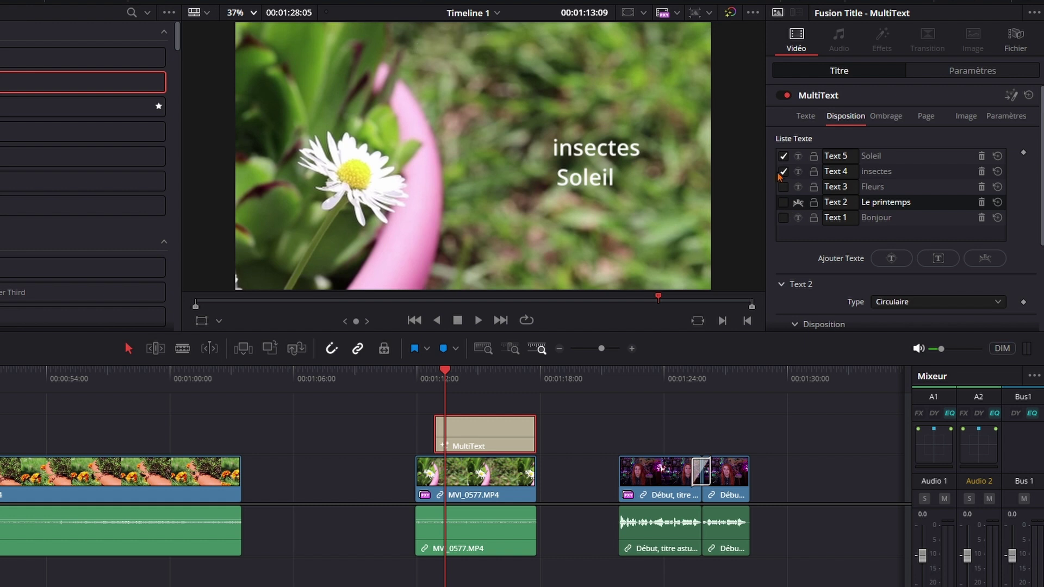
left_click(783, 171)
left_click(782, 156)
- Extend the MultiText clip to start with the flower clip and select it
left_click(462, 371)
left_click_drag(460, 370, 456, 370)
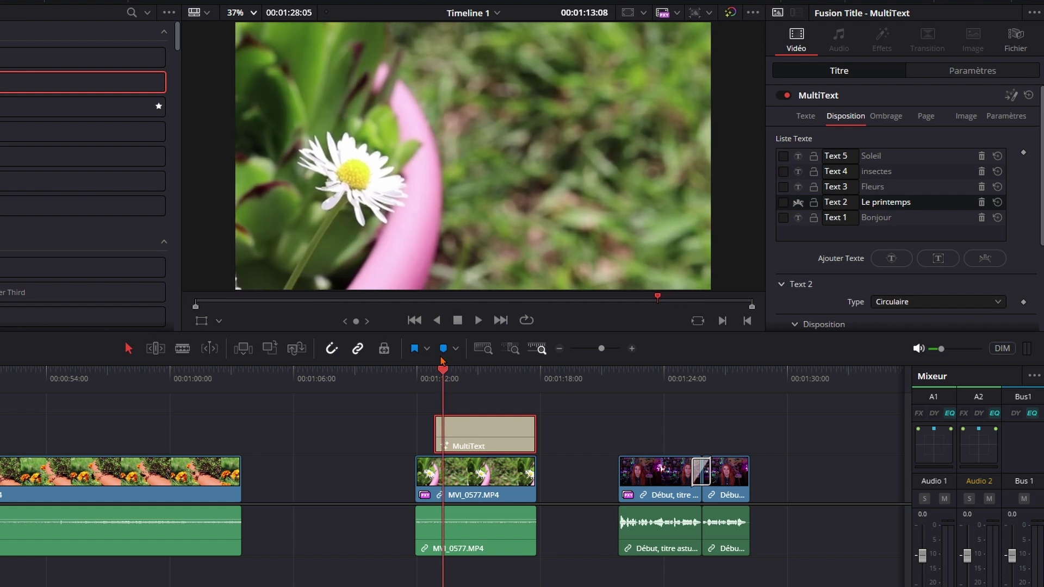
left_click_drag(437, 429, 417, 429)
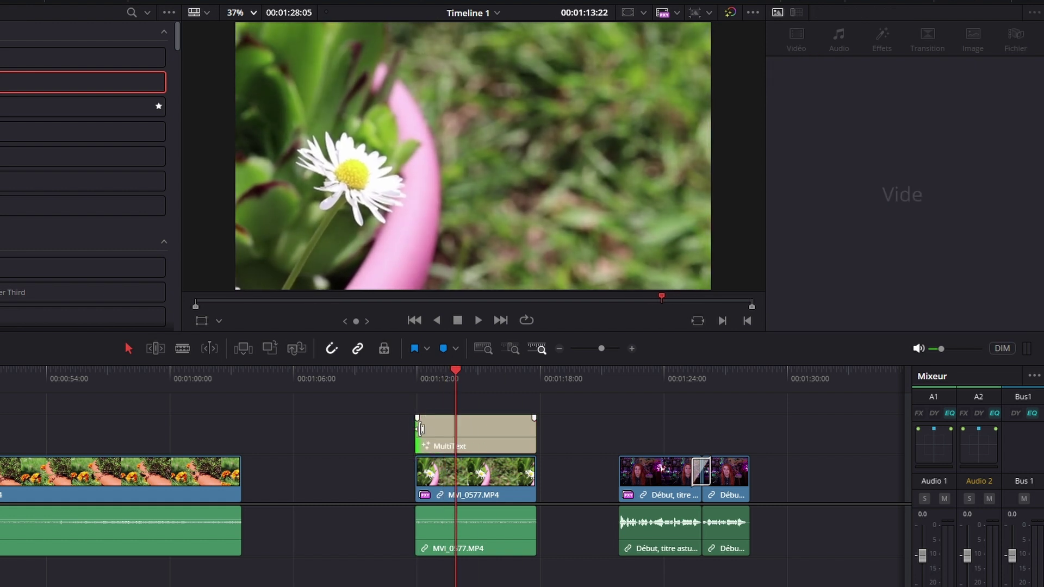
left_click_drag(432, 371, 416, 371)
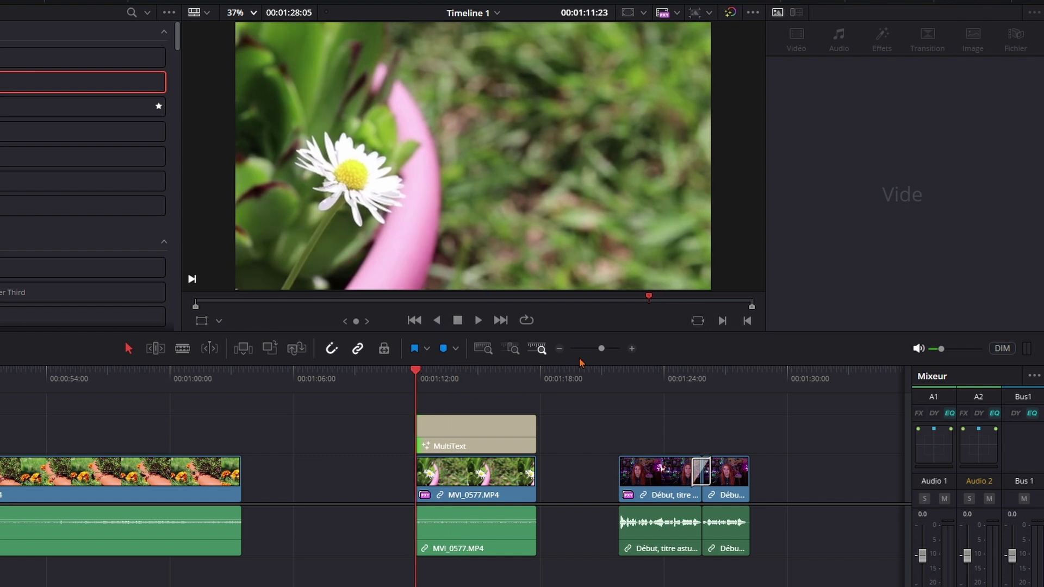
left_click(631, 349)
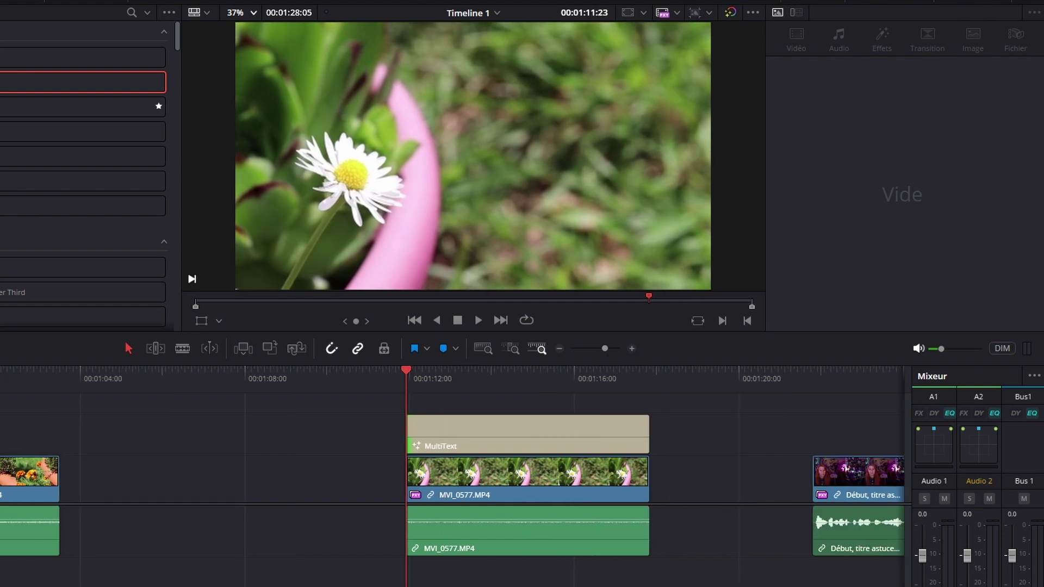
left_click(489, 435)
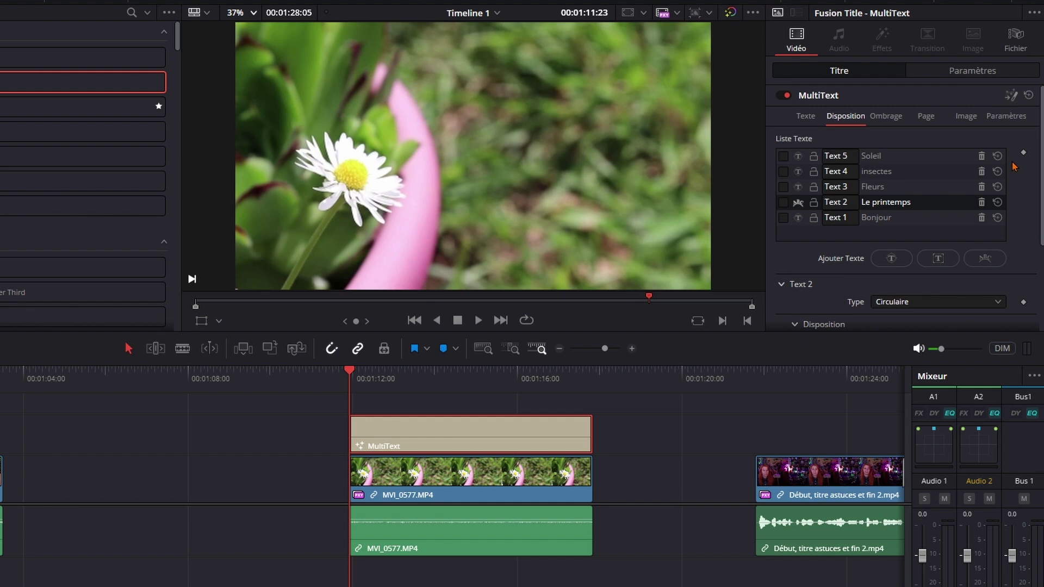
- Keyframe the text list, revealing Le printemps, Bonjour, Fleurs, insectes and Soleil at successive frames
left_click(1023, 153)
left_click_drag(361, 372, 365, 371)
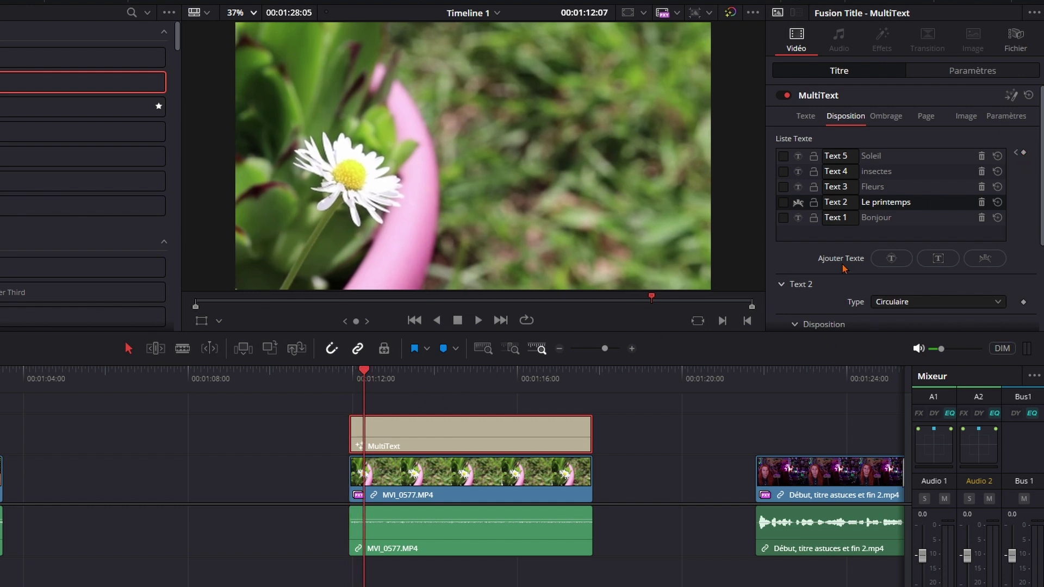
left_click(783, 203)
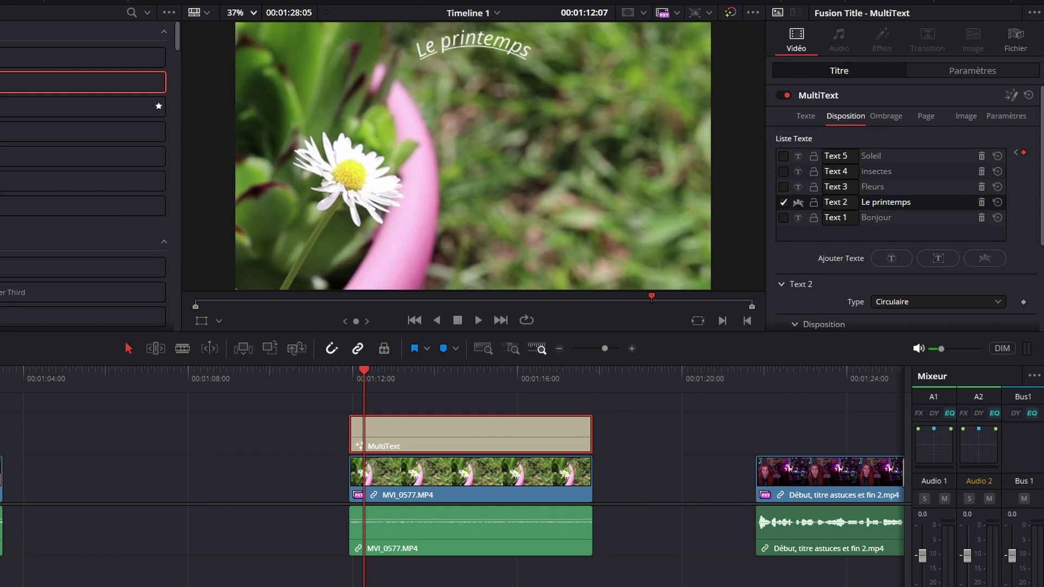
left_click_drag(365, 372, 389, 374)
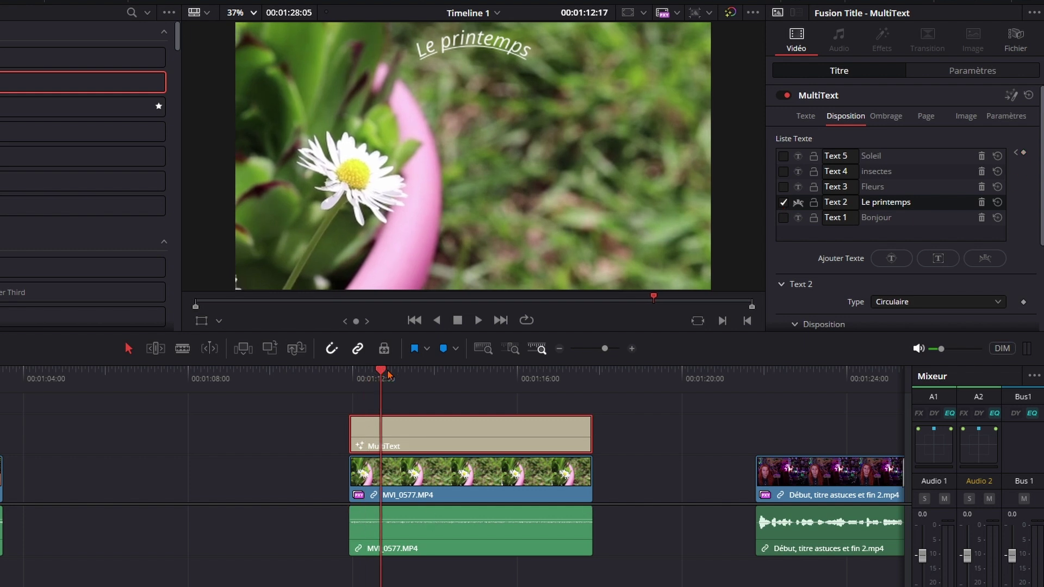
left_click(783, 218)
left_click_drag(381, 375, 429, 367)
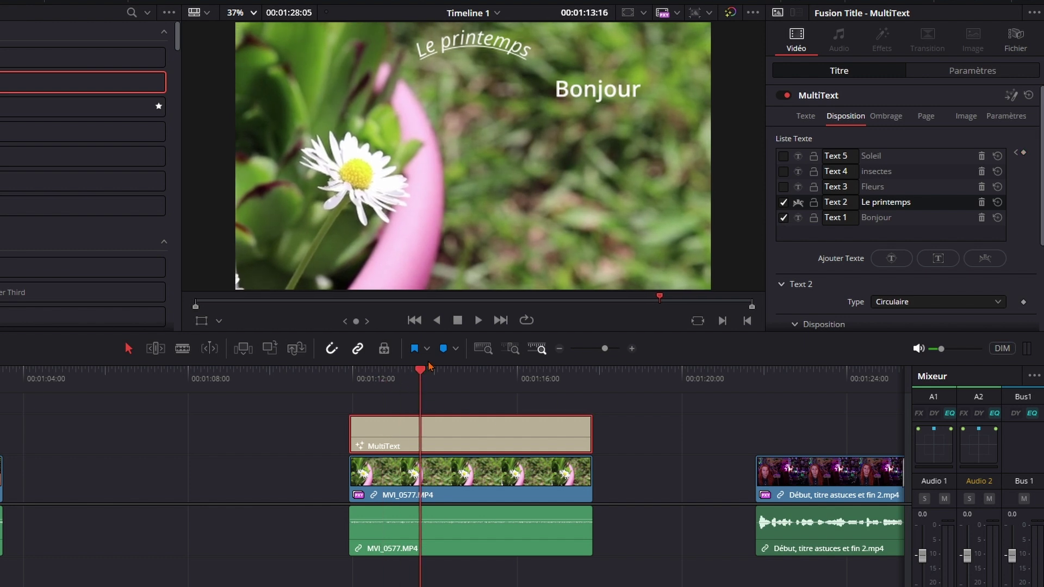
left_click(783, 187)
key("space")
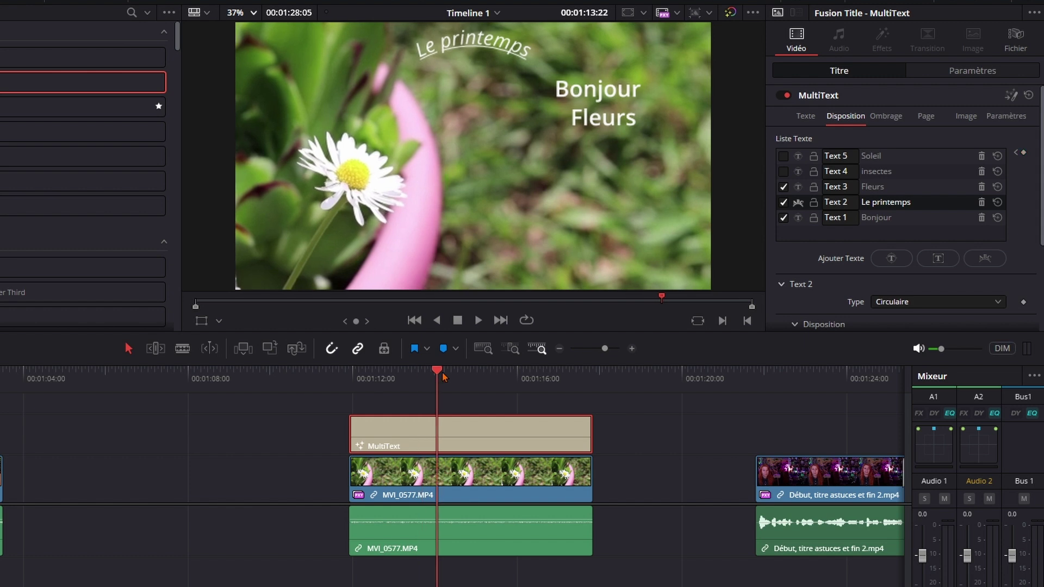
left_click(783, 172)
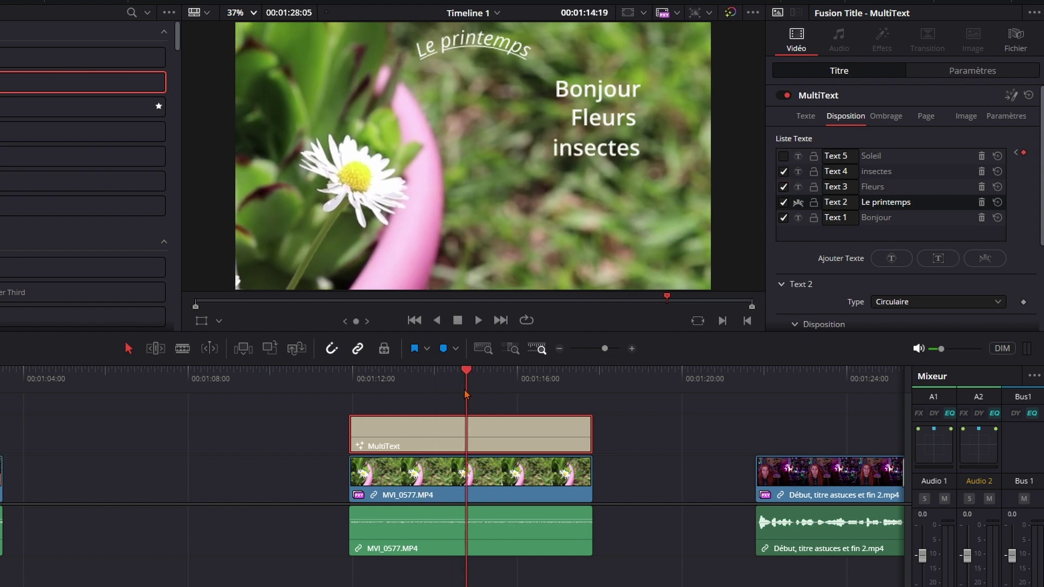
left_click_drag(465, 378, 534, 380)
left_click(782, 156)
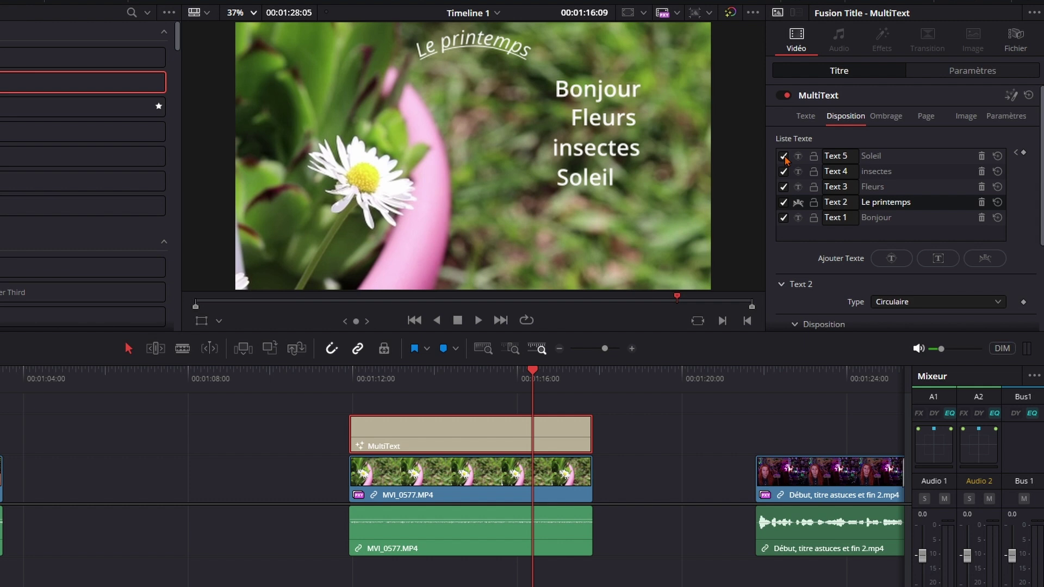
- Hide Soleil, insectes, Fleurs and Bonjour while keeping Le printemps, and keyframe the list
left_click(783, 156)
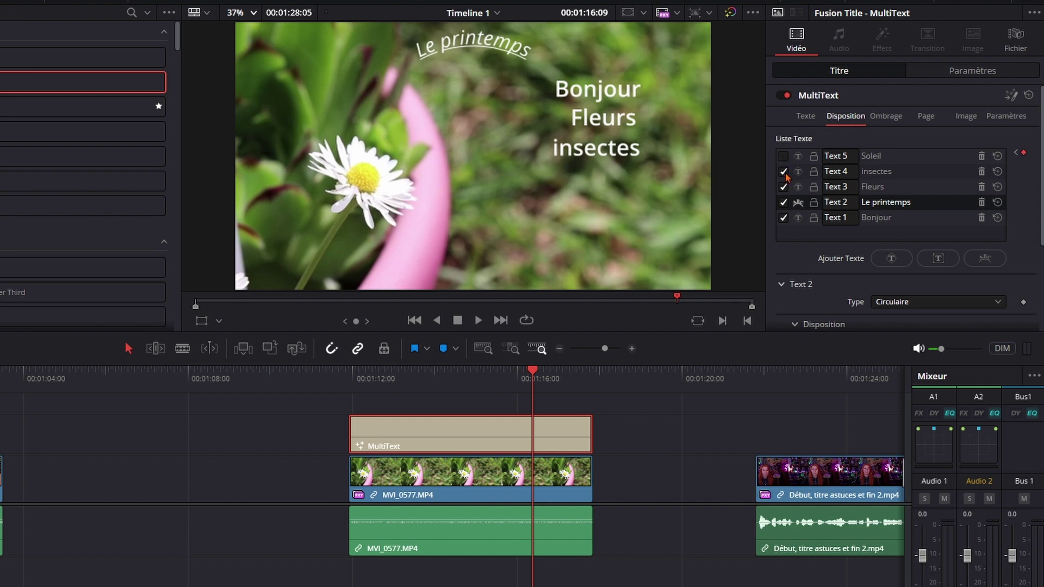
left_click(784, 172)
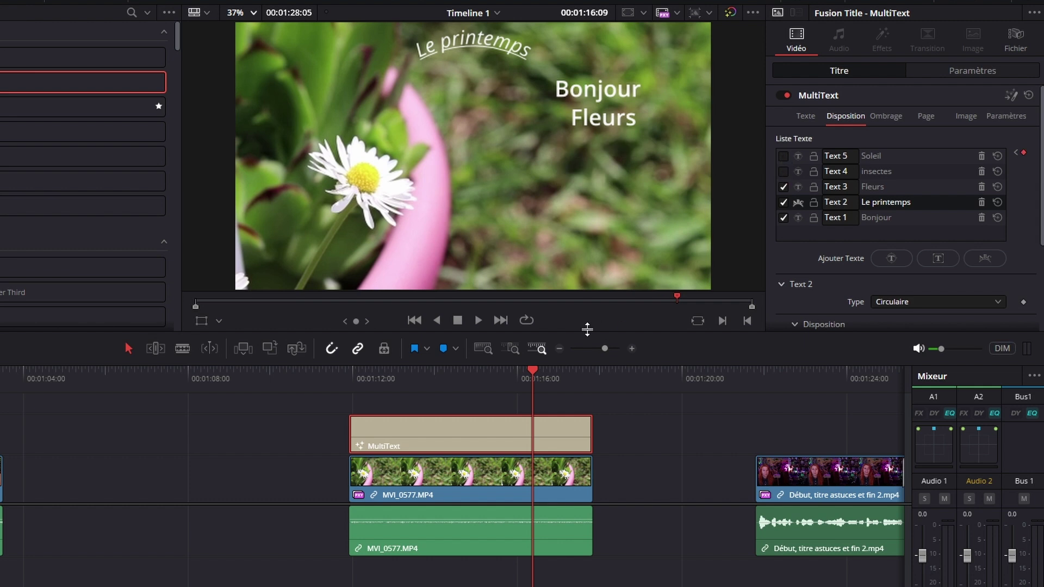
left_click(783, 188)
left_click(783, 203)
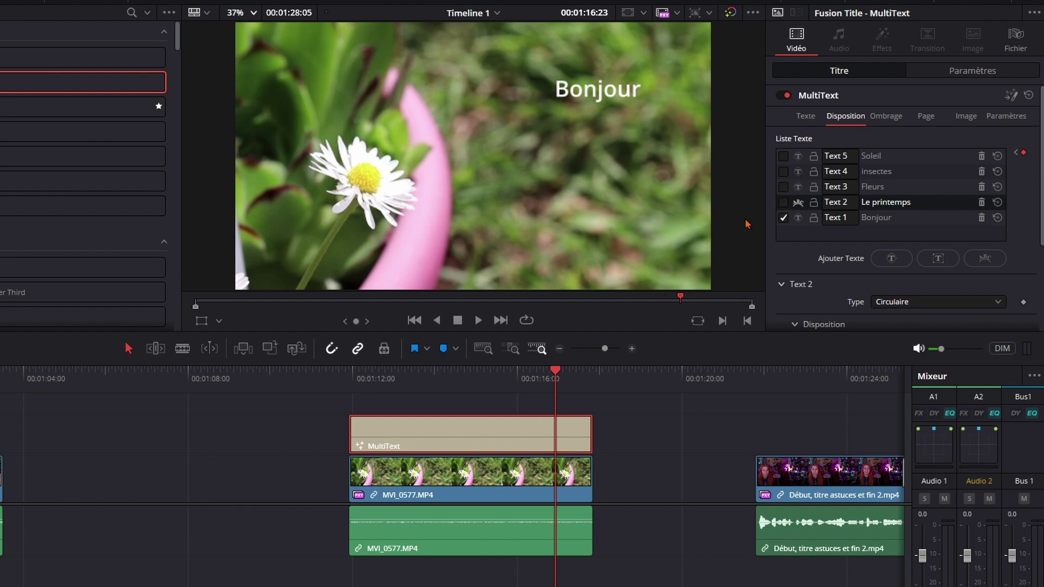
left_click(783, 205)
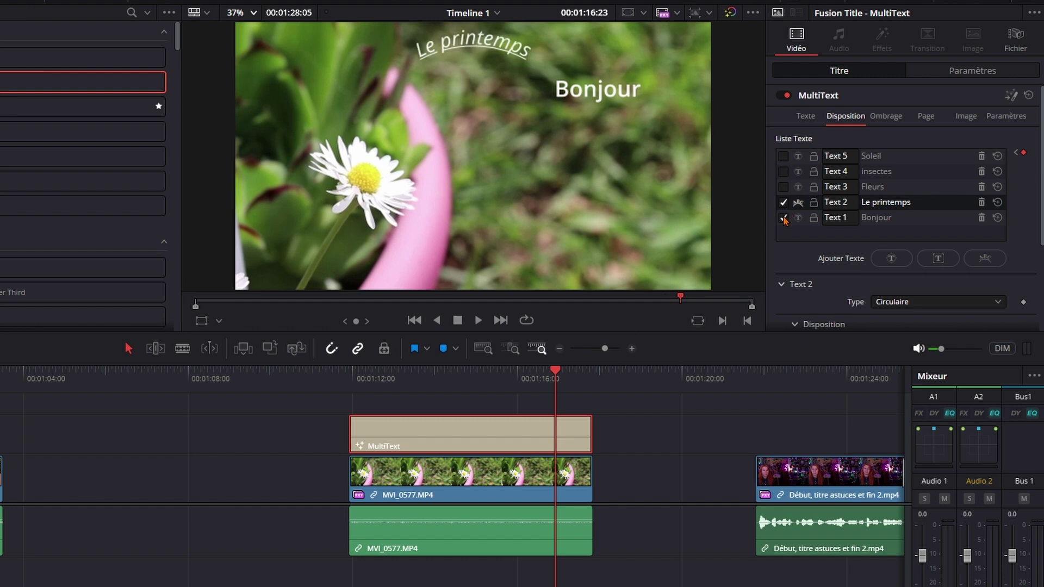
left_click(784, 218)
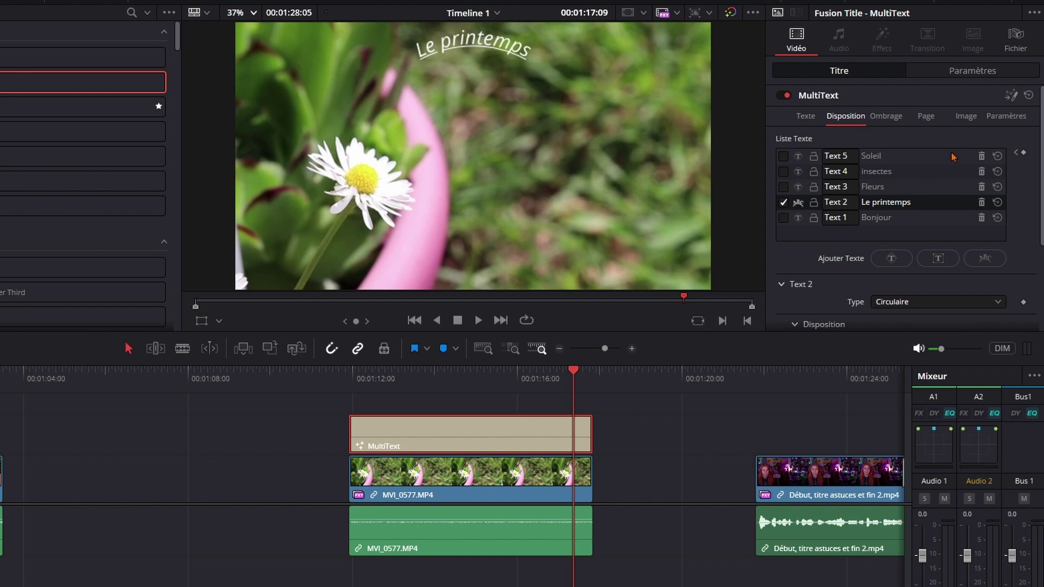
left_click(1023, 154)
- Hide Le printemps at 01:17:18, then return to the title clip's start
mouse_move(574, 371)
left_mouse_down()
mouse_move(594, 371)
mouse_move(584, 375)
left_mouse_up()
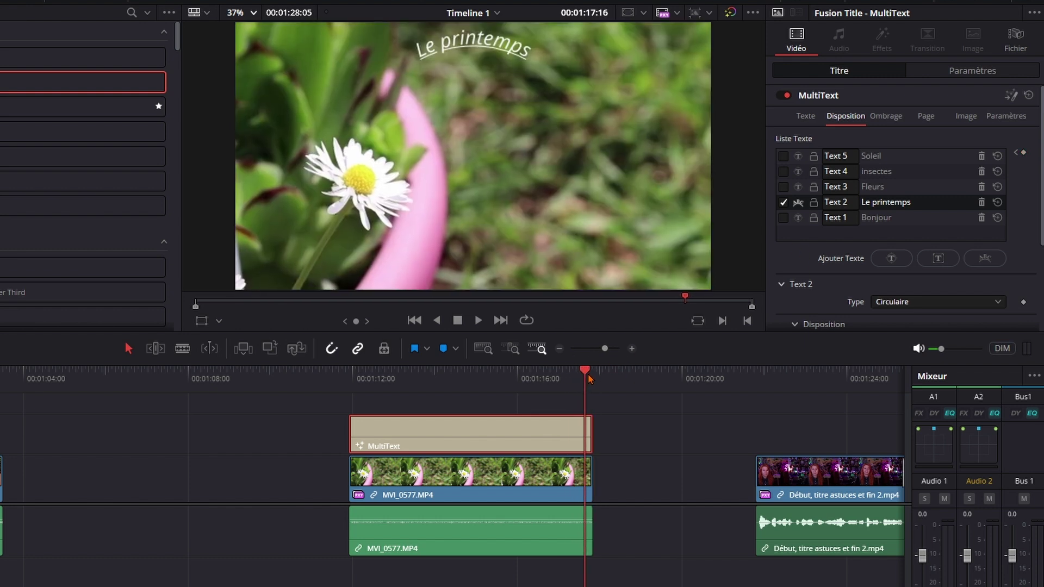
left_click(589, 375)
left_click(782, 203)
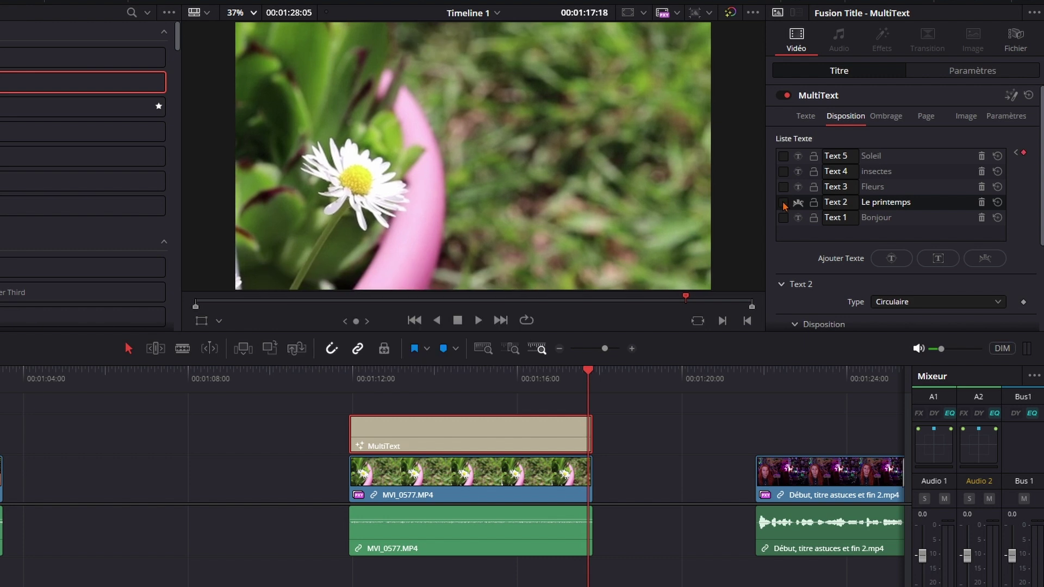
left_click(348, 373)
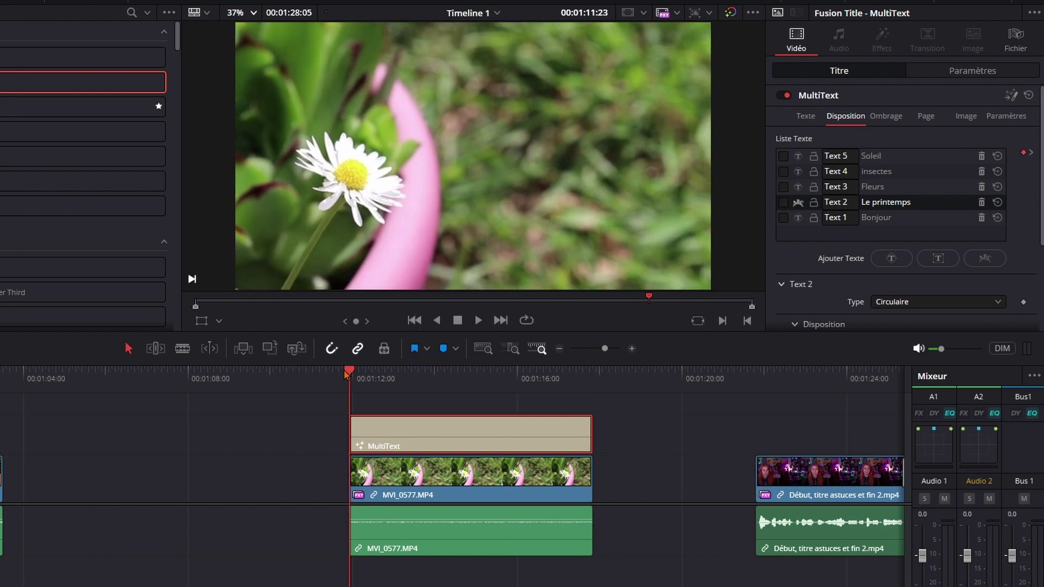
- Play back the animated titles, then add two trial Basic Title clips above MultiText
key("space")
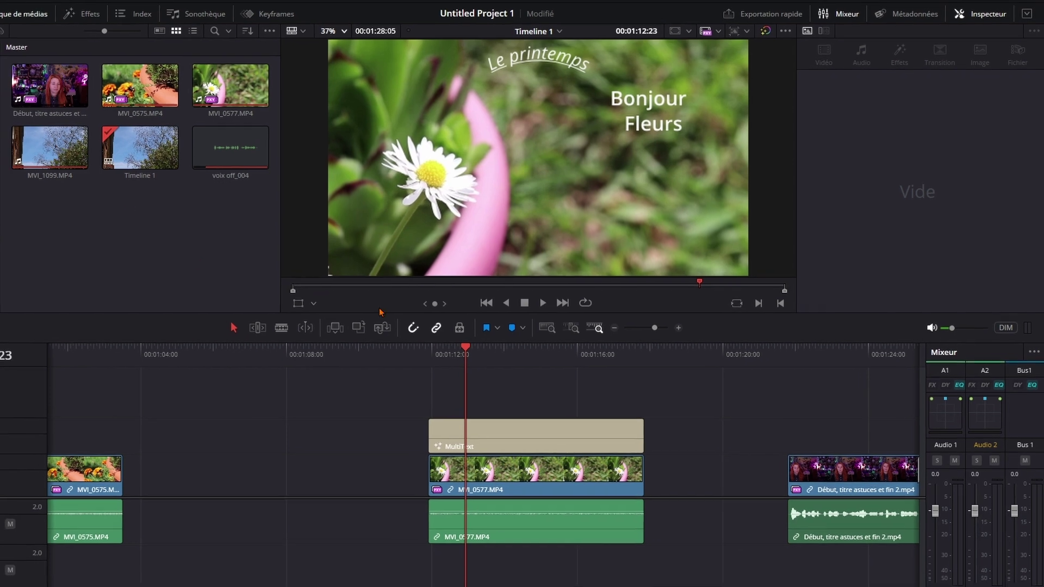
left_click(166, 26)
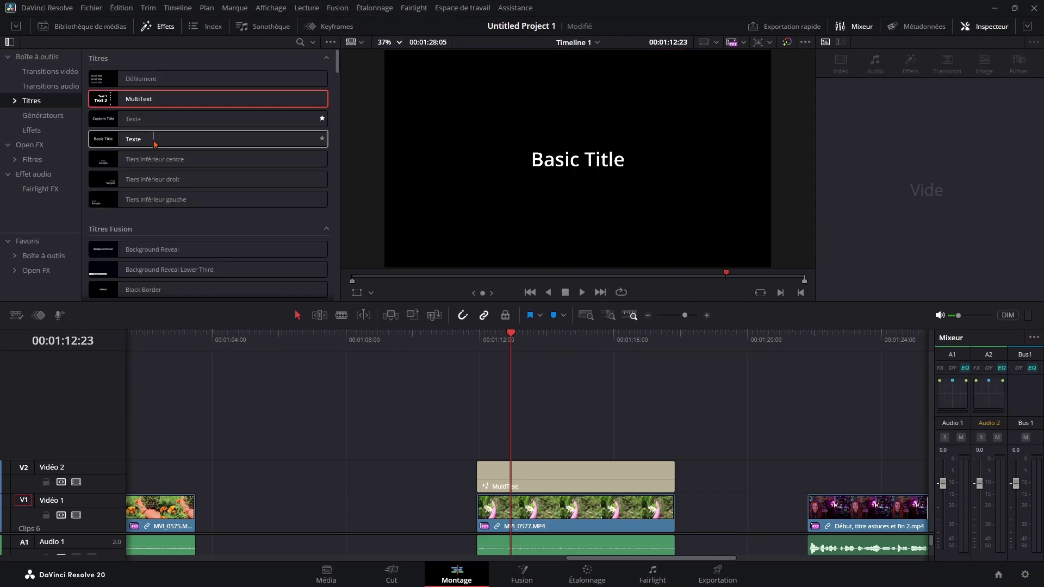
left_click_drag(133, 139, 490, 431)
mouse_move(187, 140)
left_mouse_down()
mouse_move(525, 416)
mouse_move(493, 408)
left_mouse_up()
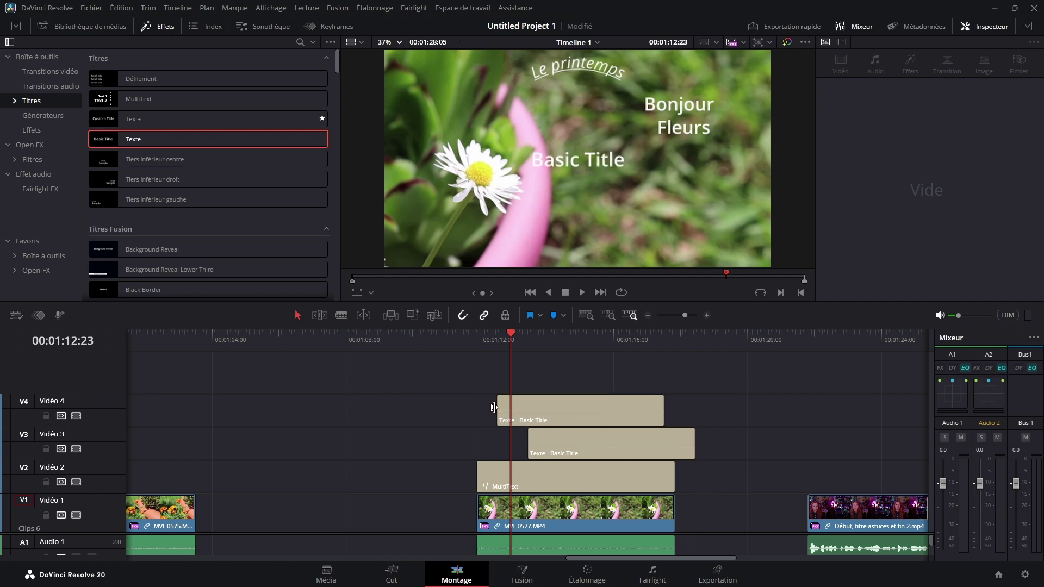
- Delete both Basic Title clips and give the audio tracks more room
left_click(548, 406)
mouse_move(509, 337)
left_mouse_down()
mouse_move(575, 341)
mouse_move(538, 338)
left_mouse_up()
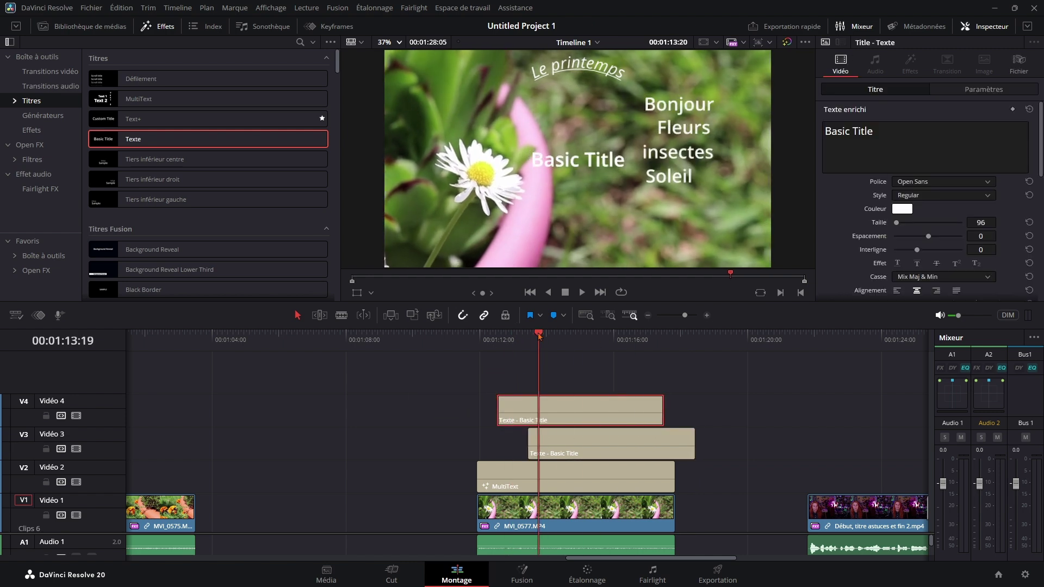
key("Delete")
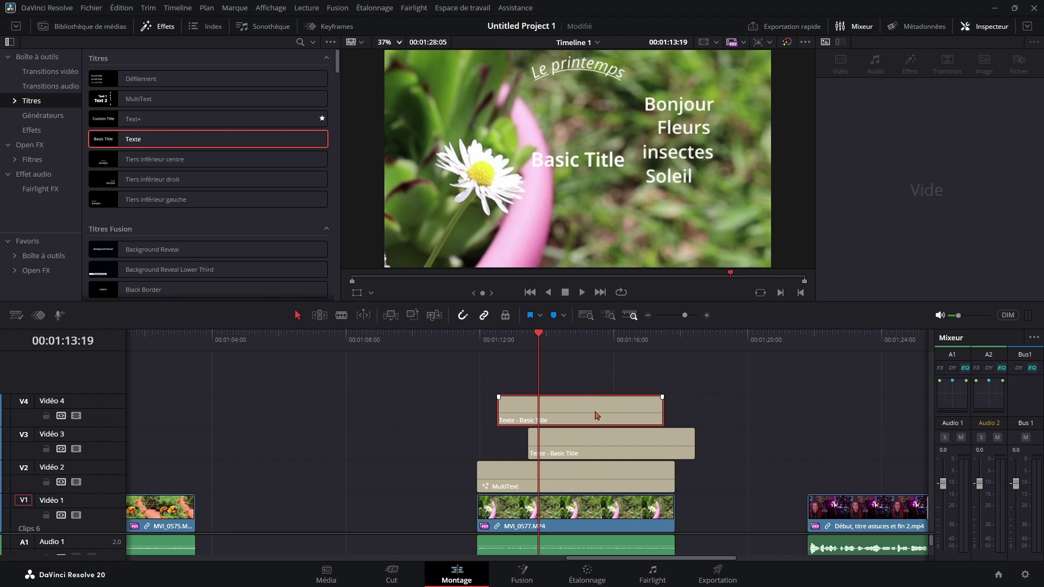
left_click(591, 438)
key("Delete")
left_click_drag(714, 533, 709, 475)
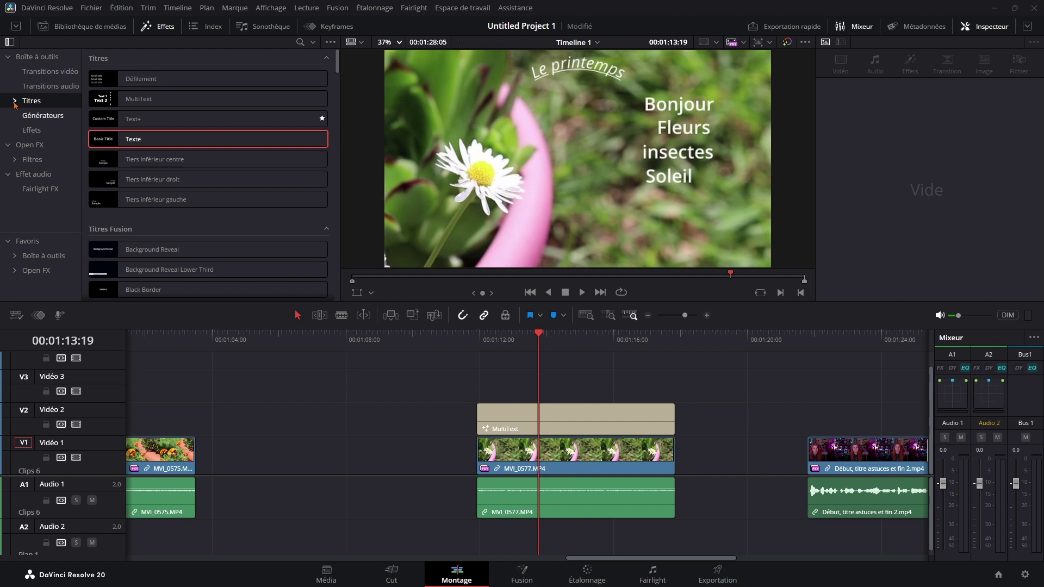
- Place a Text+ title on Vidéo 2 above the MVI_0575 marigold clip
left_click(167, 124)
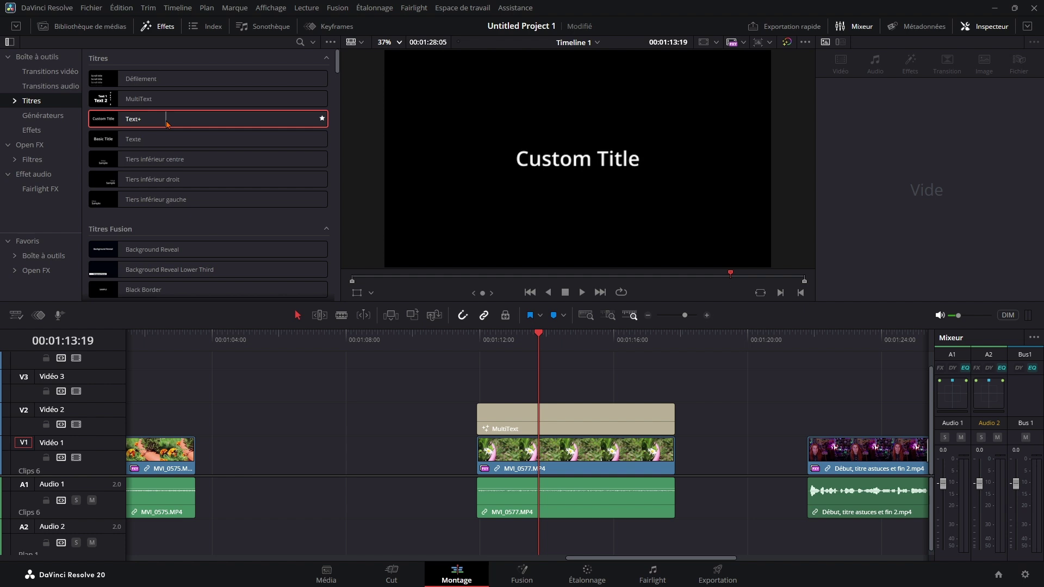
scroll(424, 392, "left", 10)
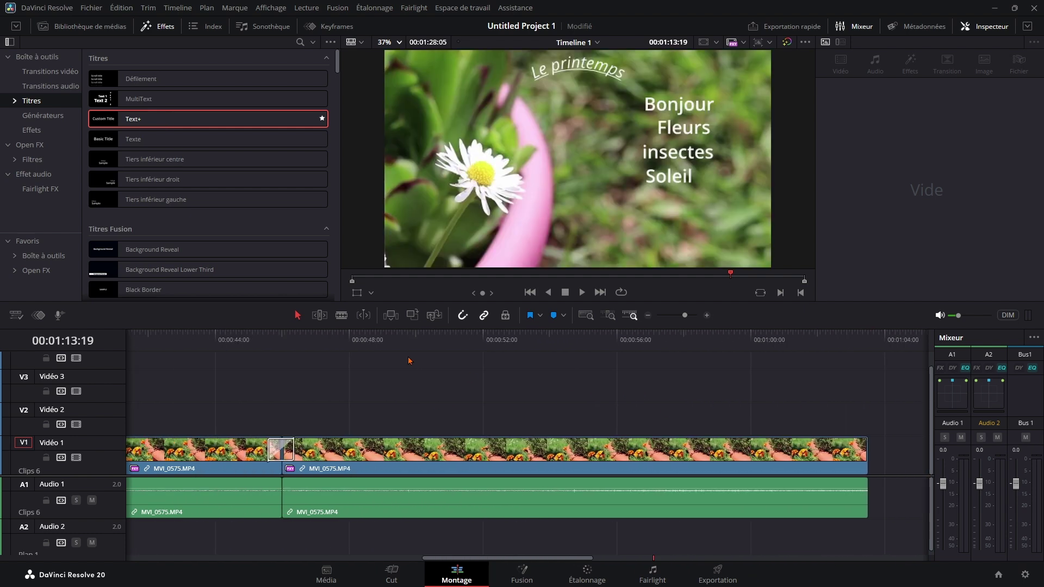
left_click(424, 343)
left_click_drag(365, 247, 439, 415)
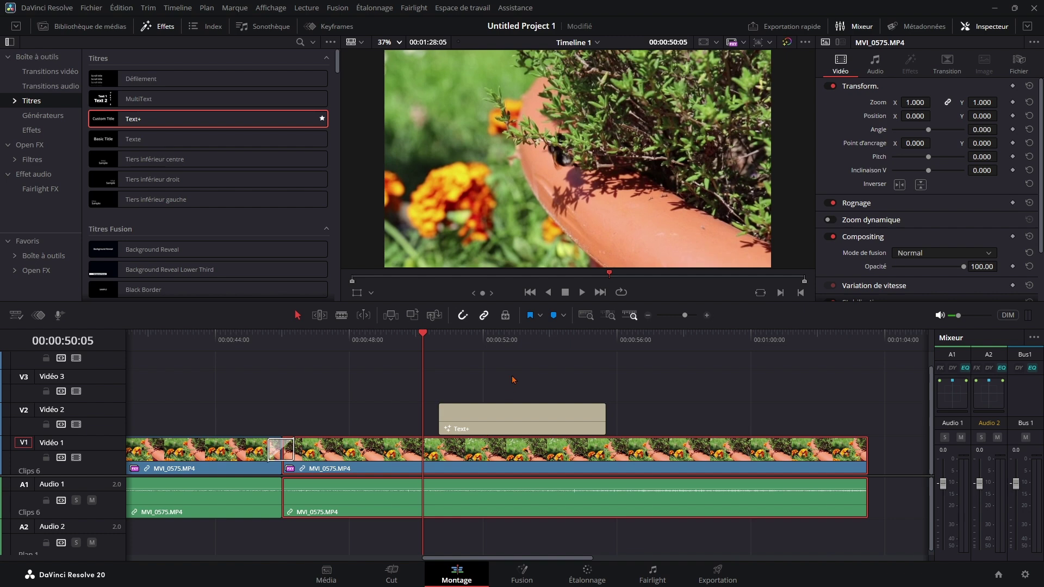
- Replace the Custom Title placeholder with the pasted French story paragraph
left_click(467, 334)
triple_click(883, 157)
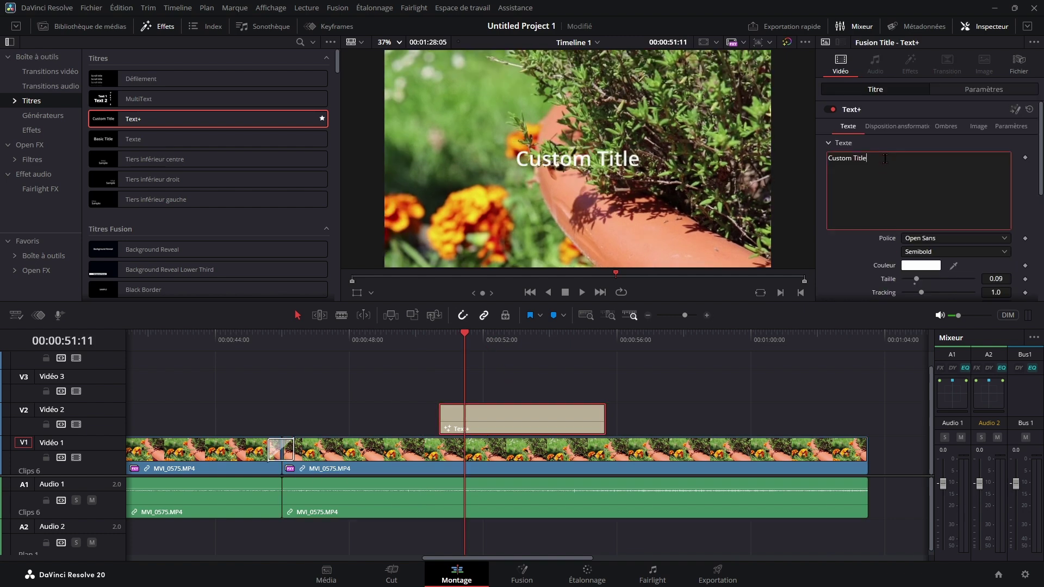
key("BackSpace")
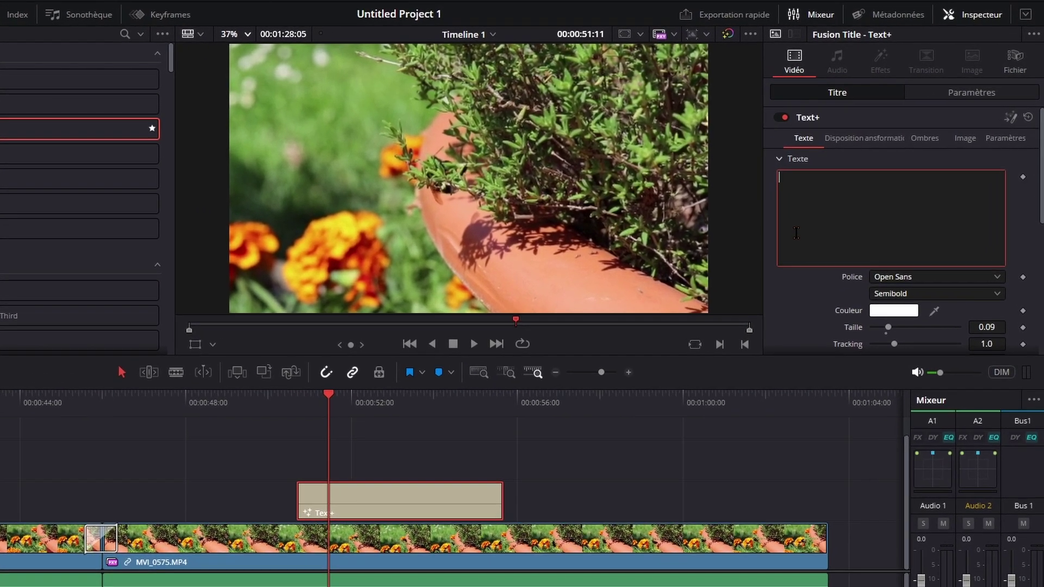
type("La pirate courageuse Léonie et son équipage intrépide affrontent une tempête mystique qui les mène à une sirène posant une énigme, leur révélant l'importance de l'amitié et du courage. Ensemble, ils découvrent un trésor magique qui illuminera leurs futures aventures.")
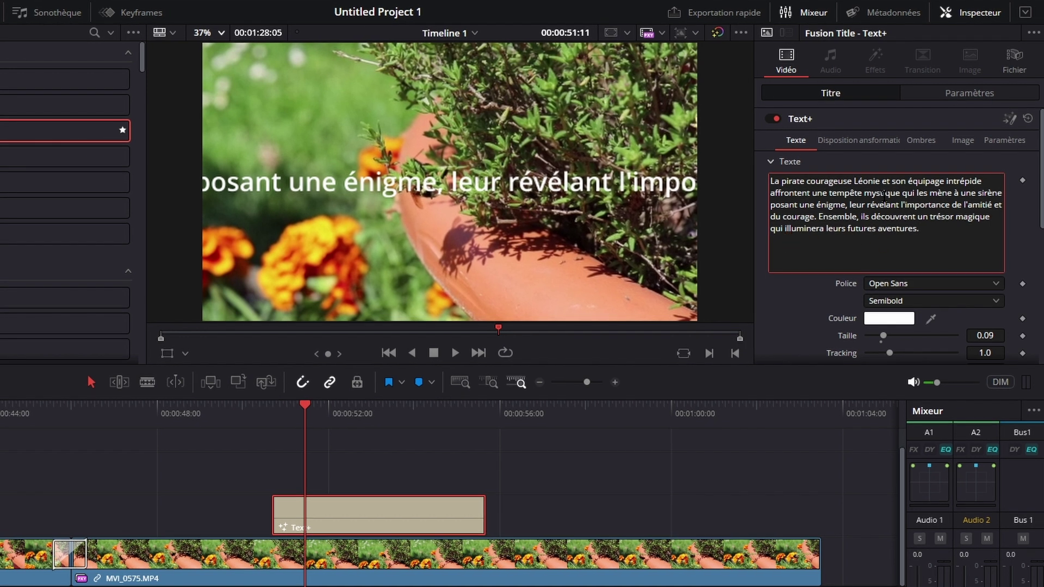
left_click(326, 194)
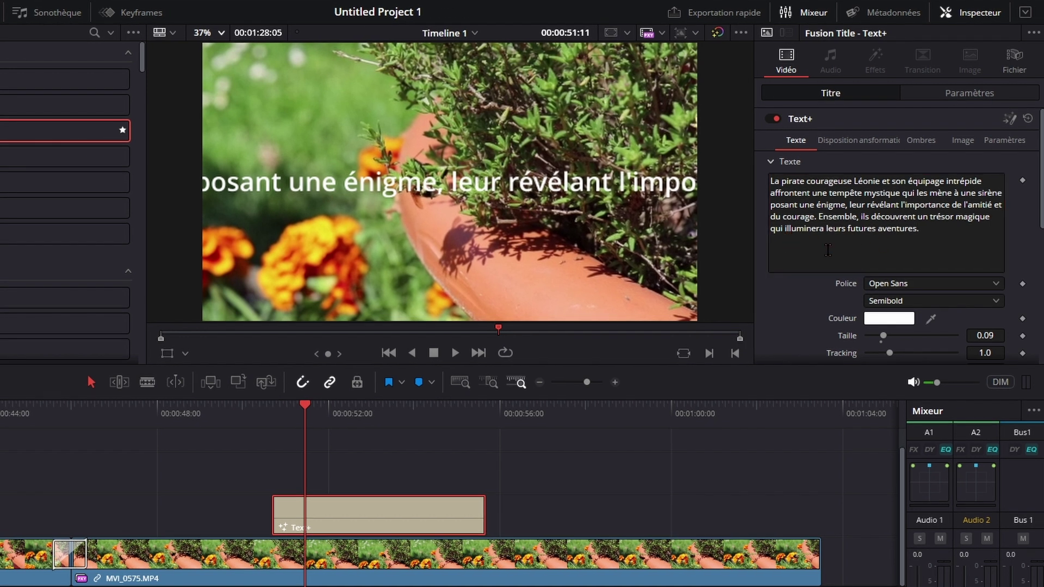
- Set the layout type to Text Box, enable wrapping, and reduce size to 0.817
left_click(826, 142)
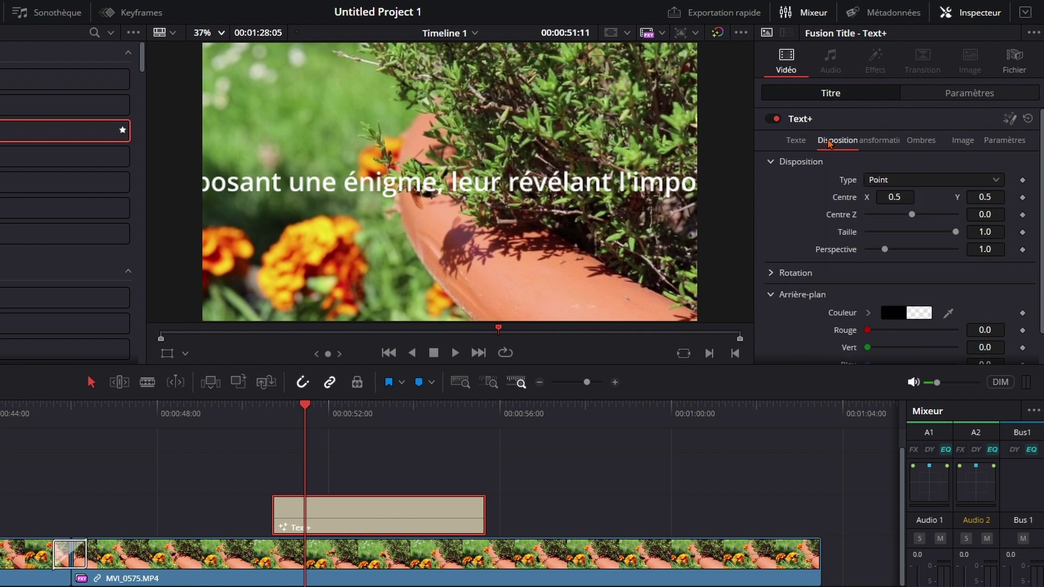
left_click(938, 182)
left_click(892, 214)
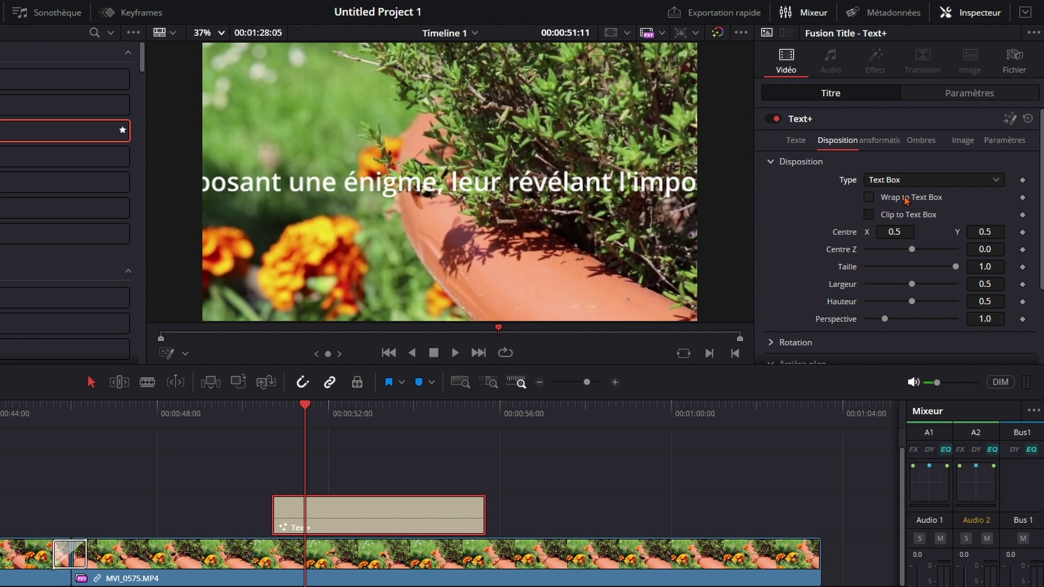
left_click(868, 198)
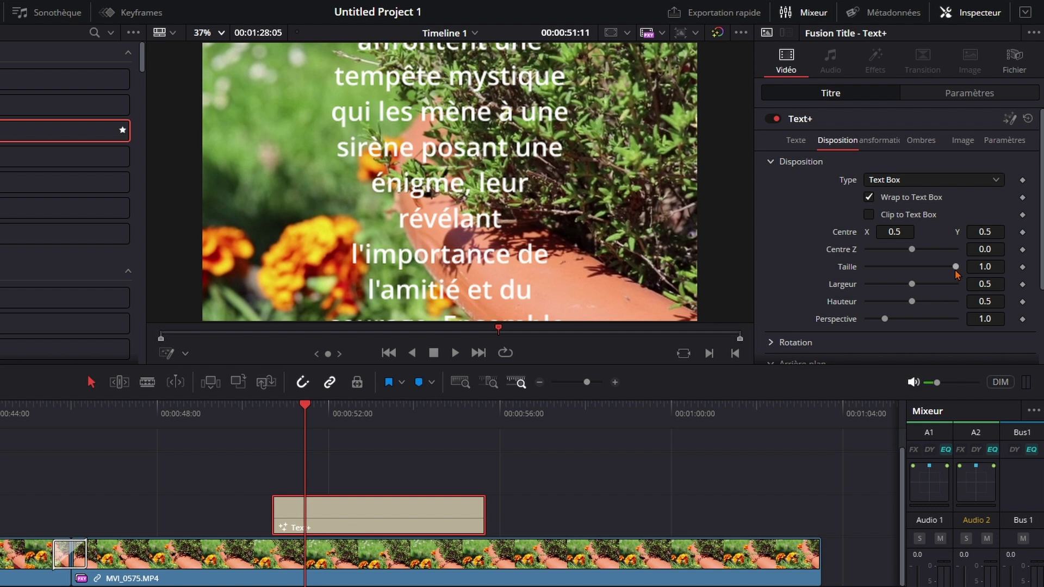
left_click_drag(996, 266, 963, 266)
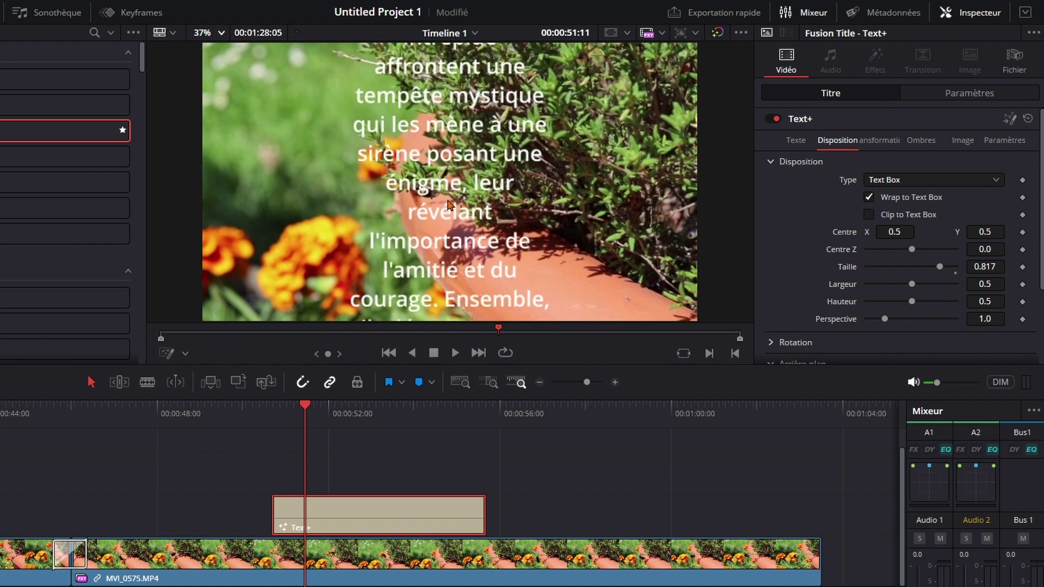
- Show the text box outline, reshape the box, and shrink the text to 0.63
left_click(185, 354)
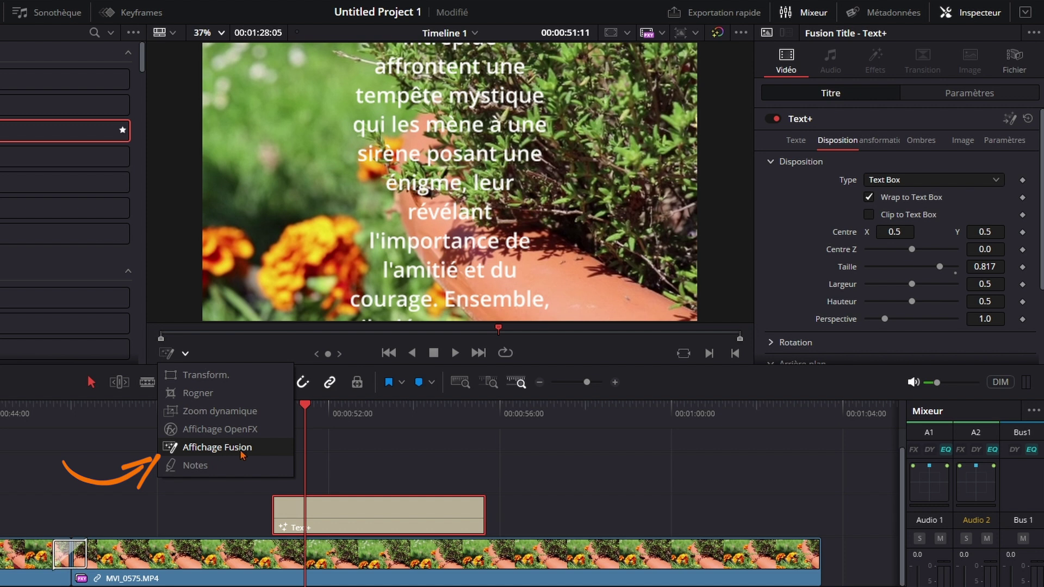
left_click(214, 447)
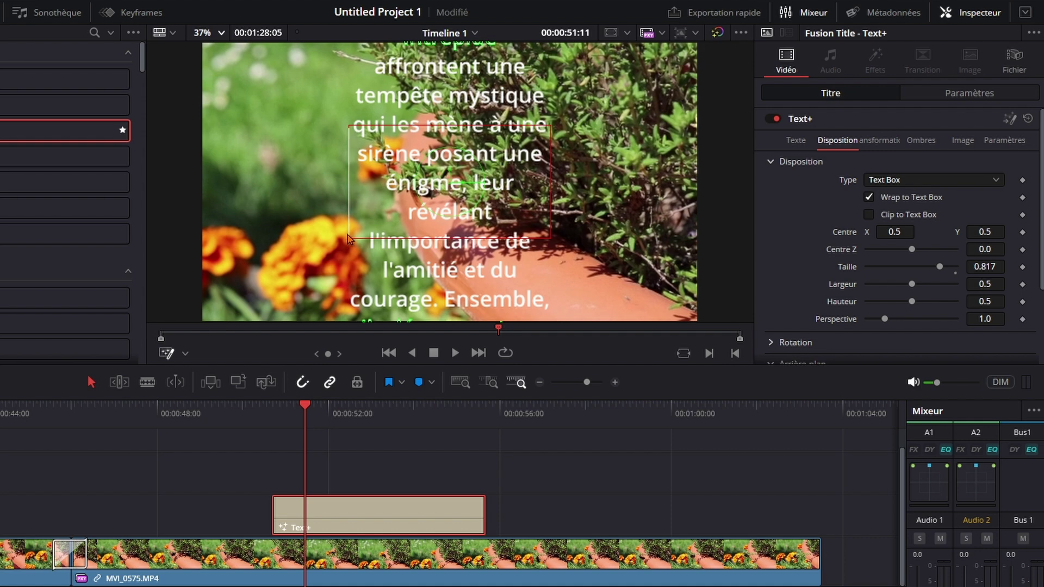
mouse_move(350, 231)
left_mouse_down()
mouse_move(286, 231)
mouse_move(291, 242)
mouse_move(225, 303)
mouse_move(259, 262)
mouse_move(299, 247)
mouse_move(267, 248)
left_mouse_up()
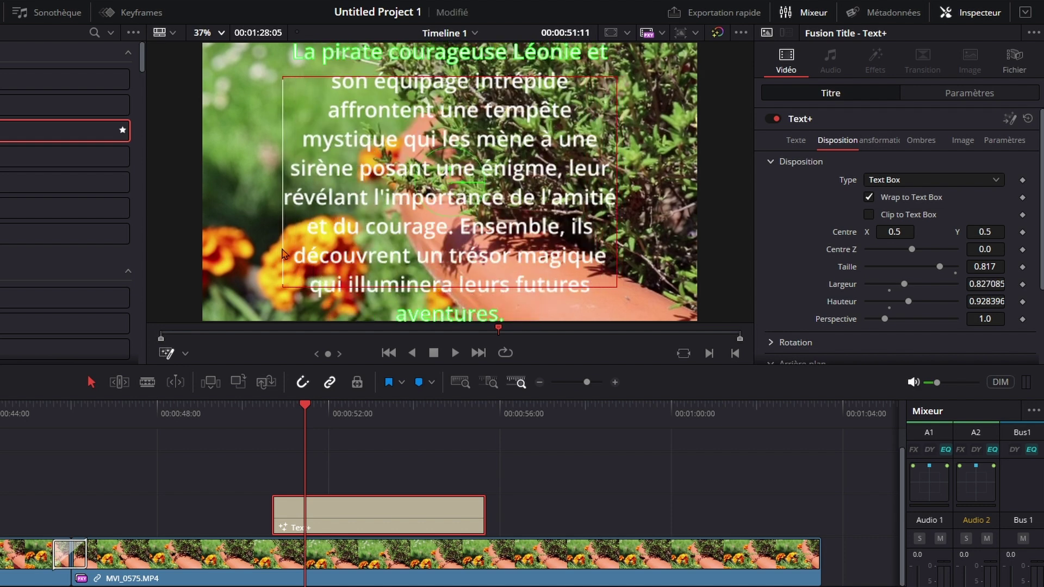
left_click_drag(939, 266, 922, 266)
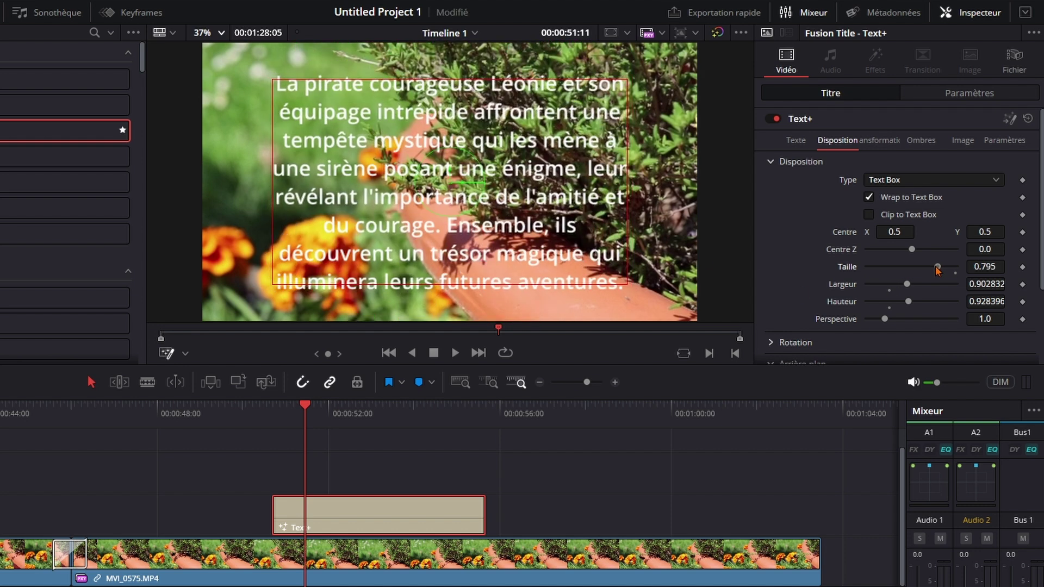
mouse_move(312, 268)
left_mouse_down()
mouse_move(270, 291)
mouse_move(225, 284)
left_mouse_up()
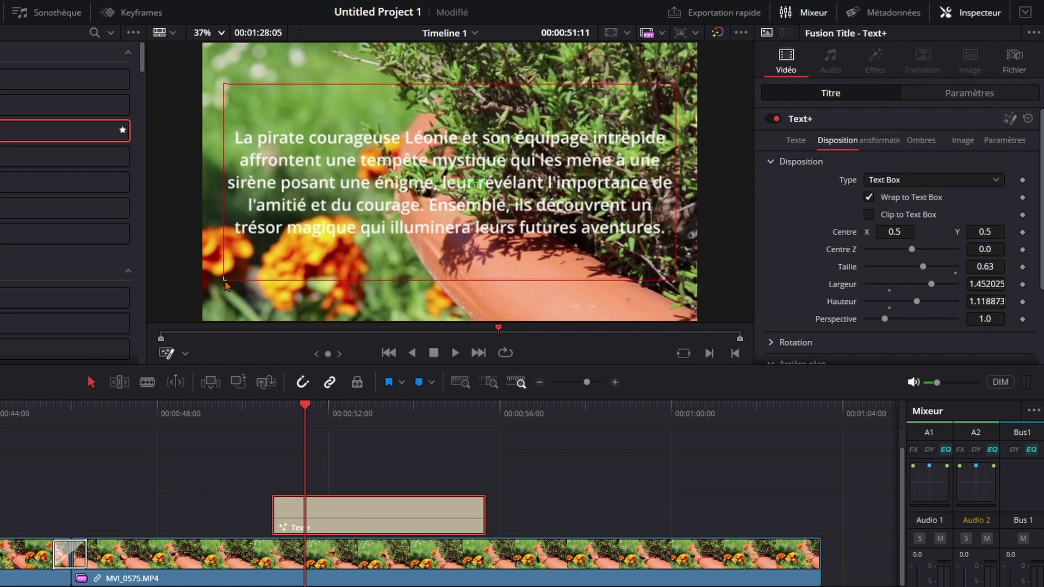
left_click_drag(223, 195, 324, 195)
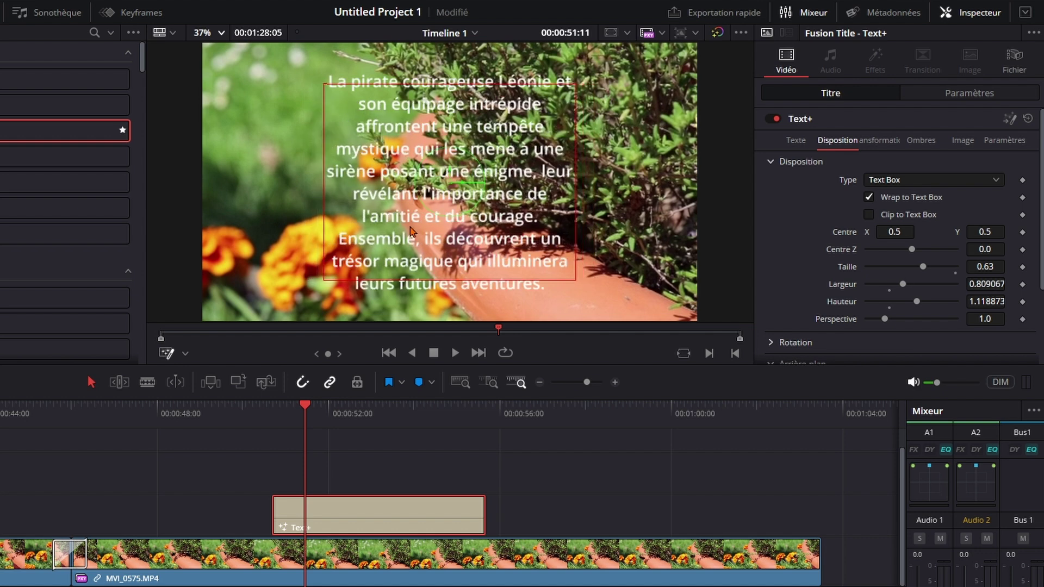
- Move the story box left, narrow it to rewrap, and reduce the text to about 0.535
left_click_drag(506, 283, 388, 283)
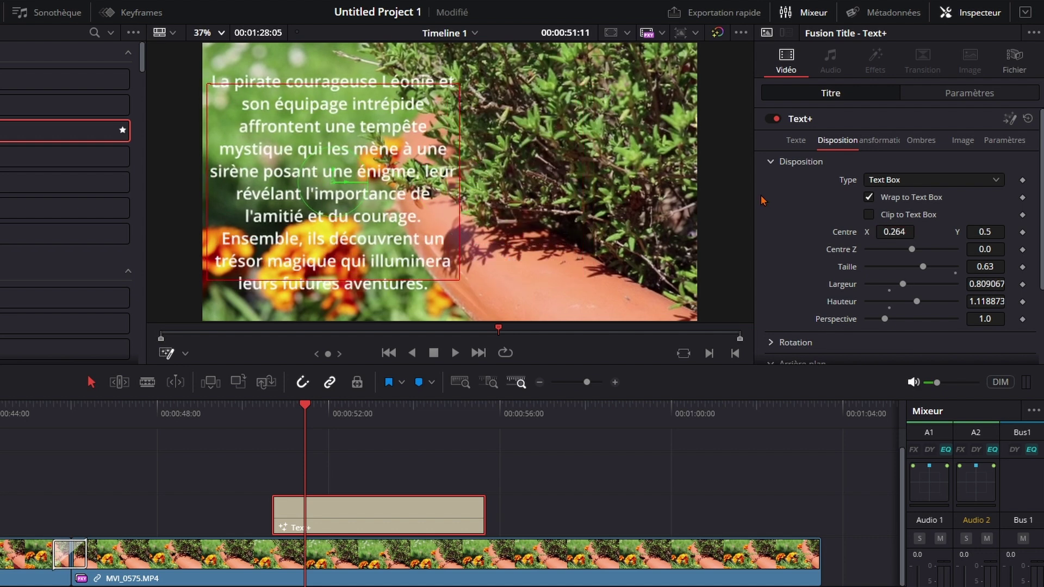
left_click_drag(466, 175, 446, 175)
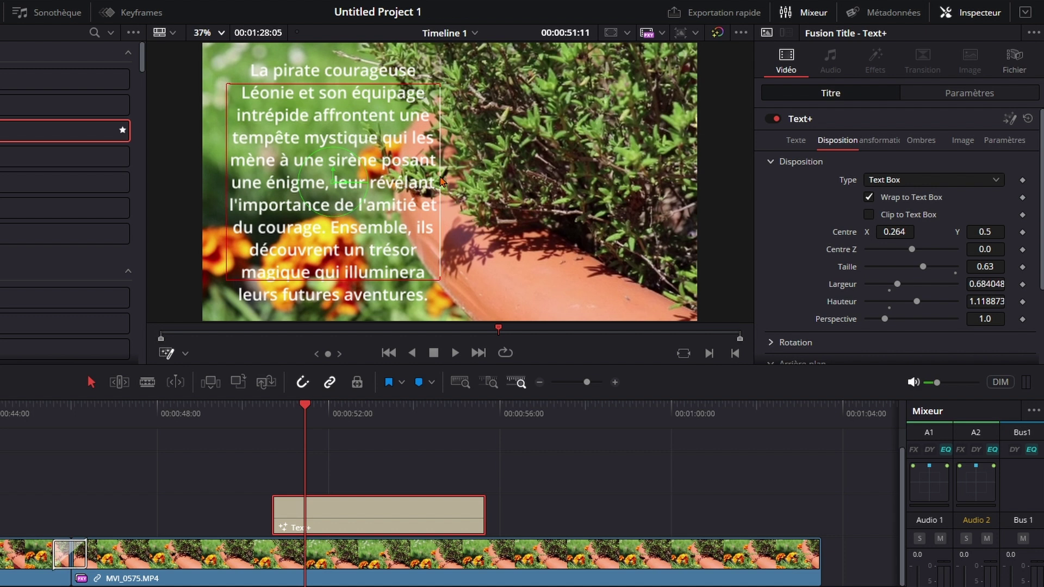
left_click_drag(922, 266, 914, 266)
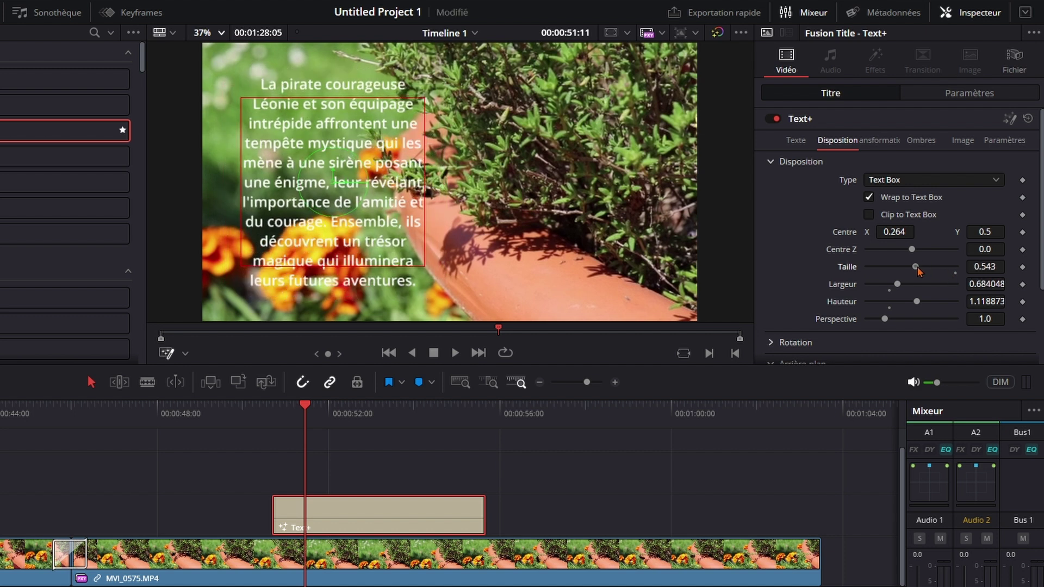
left_click_drag(425, 185, 421, 185)
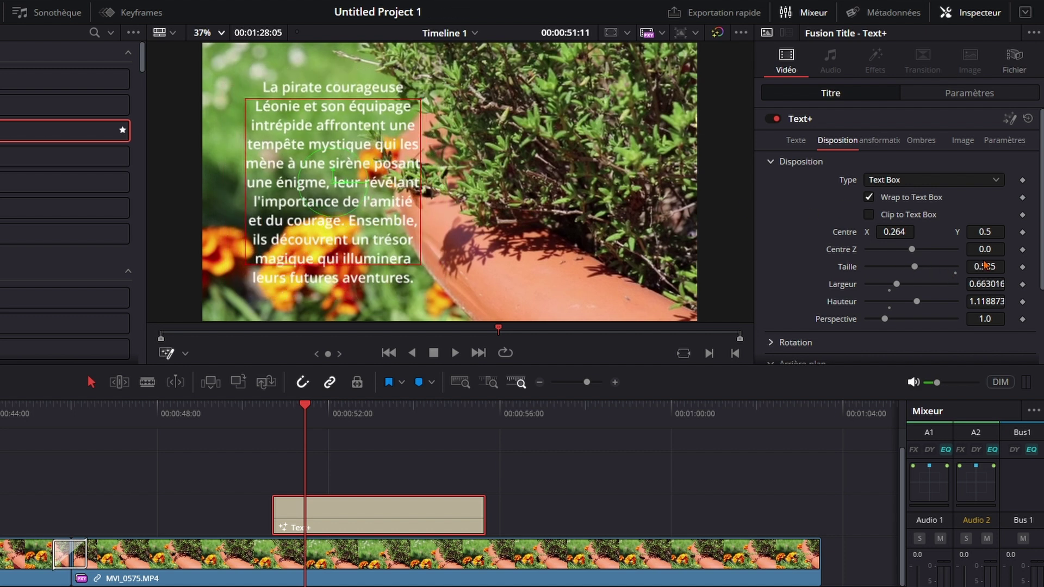
left_click_drag(900, 229, 899, 227)
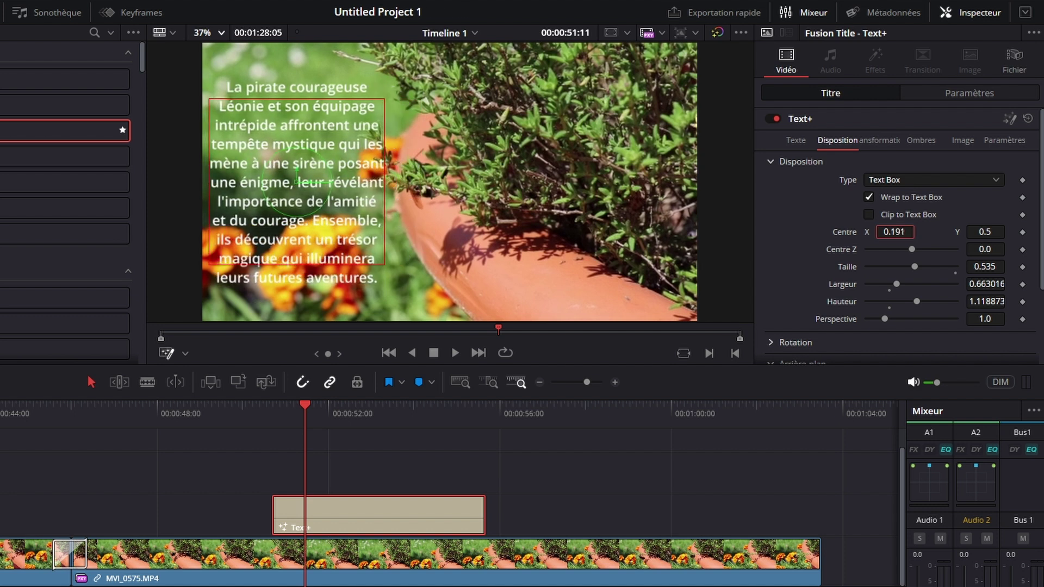
scroll(908, 239, "down", 2)
scroll(905, 206, "up", 2)
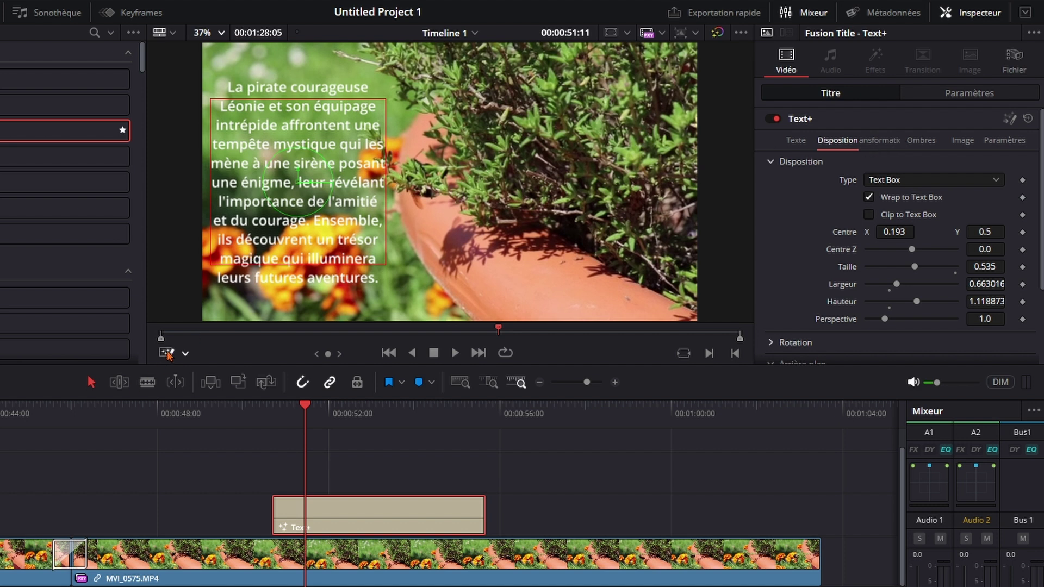
- Enlarge the text box with the viewer handles and deselect to review
left_click(185, 353)
left_click(202, 448)
left_click_drag(384, 268, 452, 296)
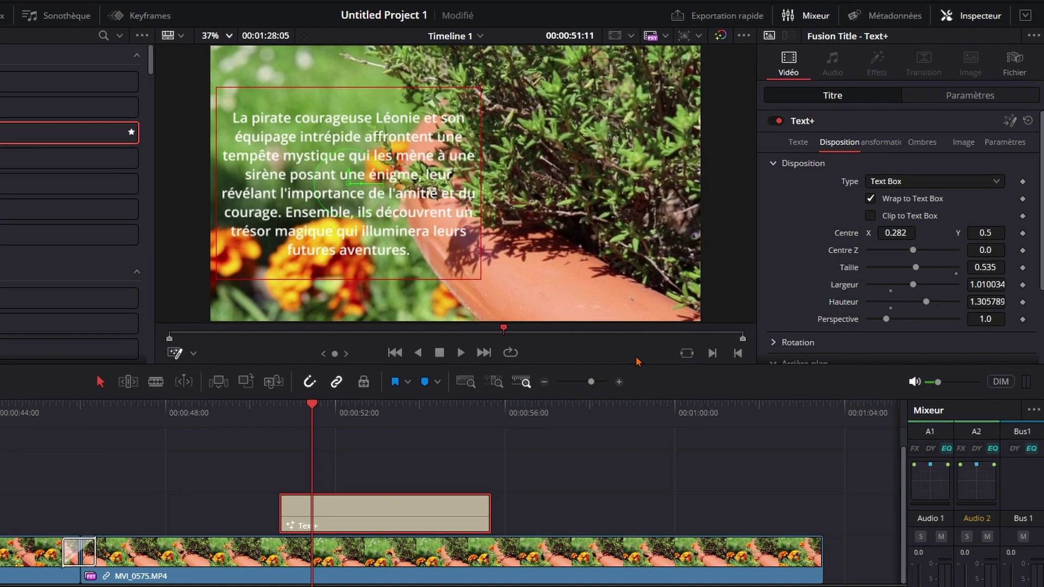
left_click(601, 459)
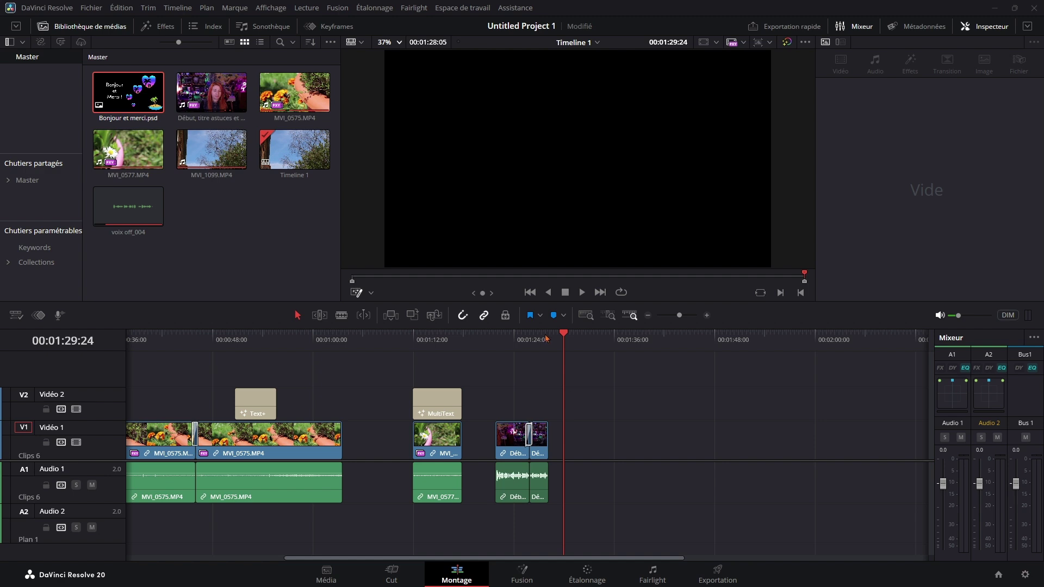
- Drop Bonjour et merci.psd onto Vidéo 1 after the existing Début clips
left_click_drag(128, 93, 591, 434)
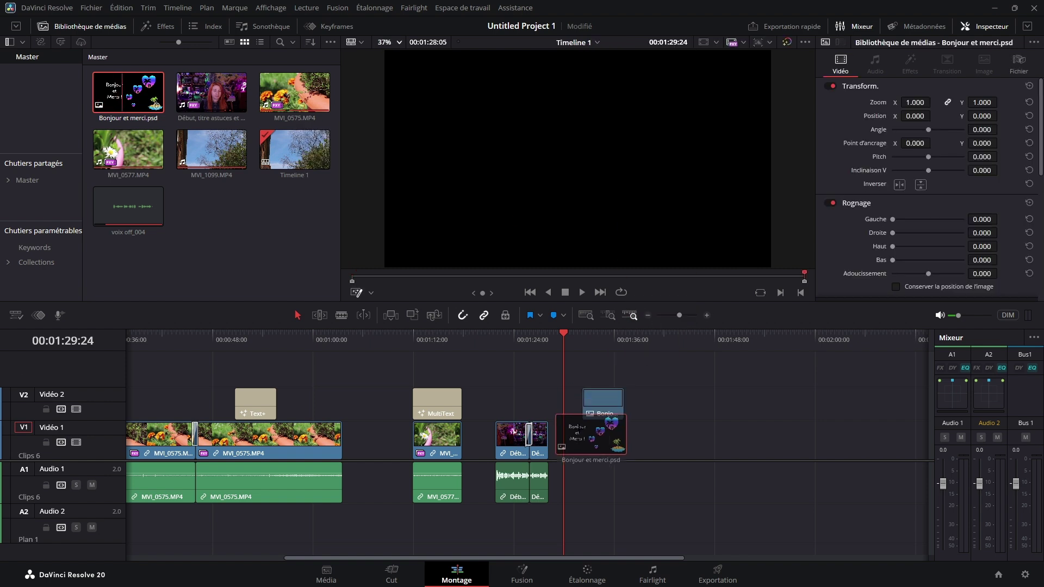
left_click_drag(591, 434, 604, 450)
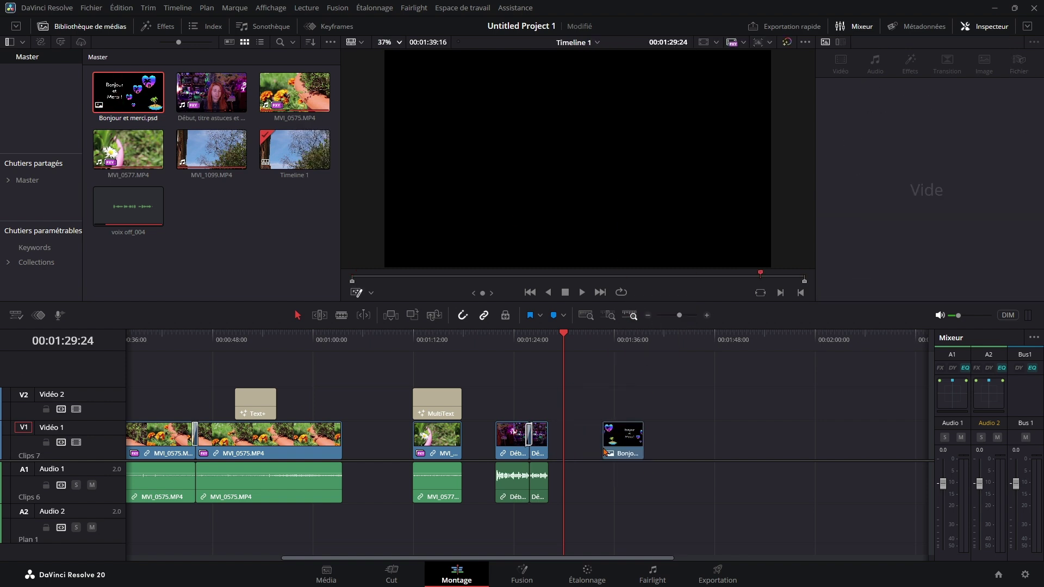
- Apply Scinder les calques PSD à l'emplacement d'origine to the Bonjour et merci.psd clip
left_click(608, 340)
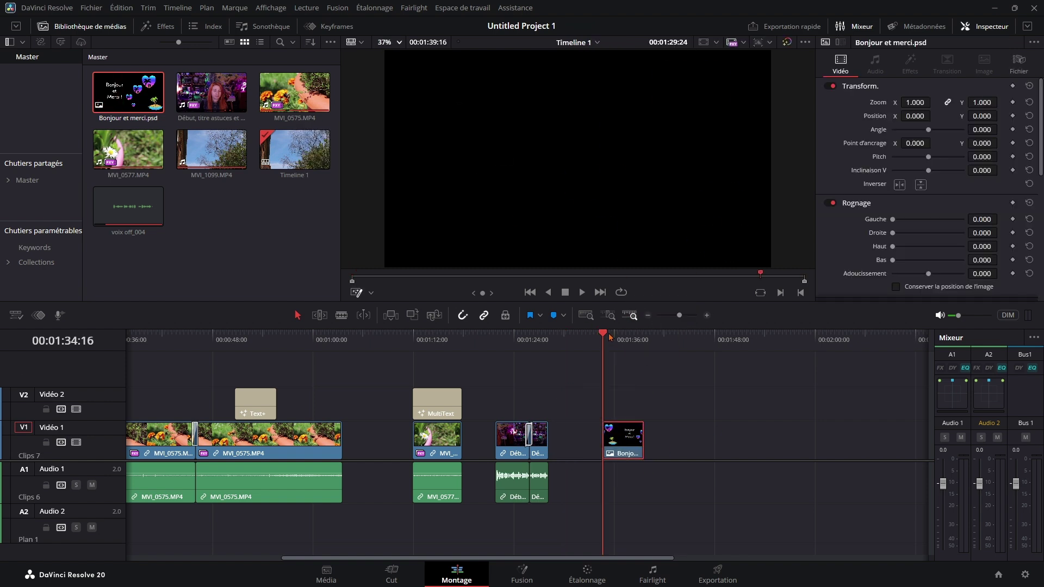
right_click(625, 442)
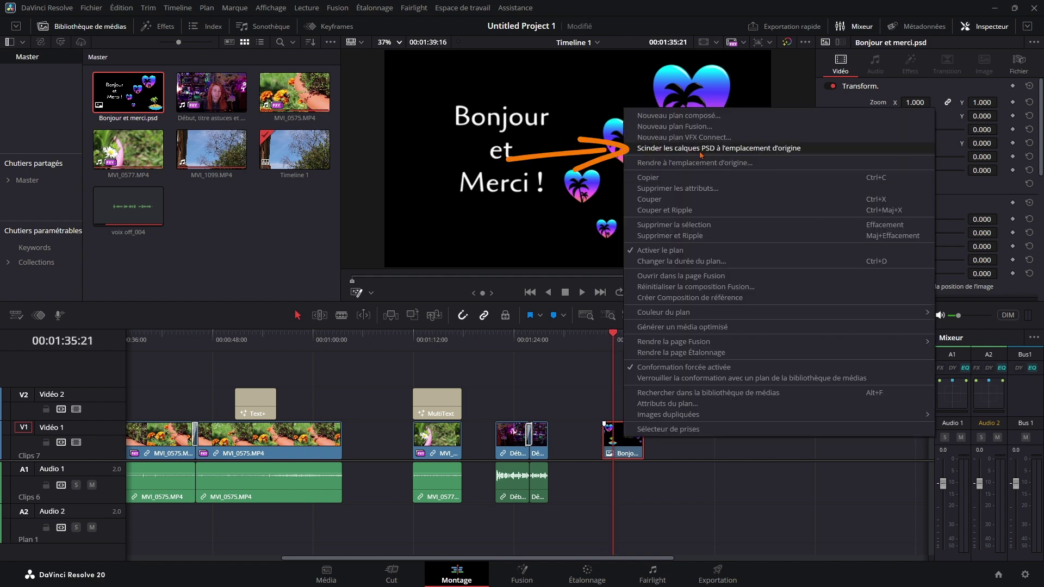
left_click(766, 149)
- Enlarge the video tracks and toggle V2 and V3 visibility to identify their heart layers
left_click_drag(708, 463, 706, 547)
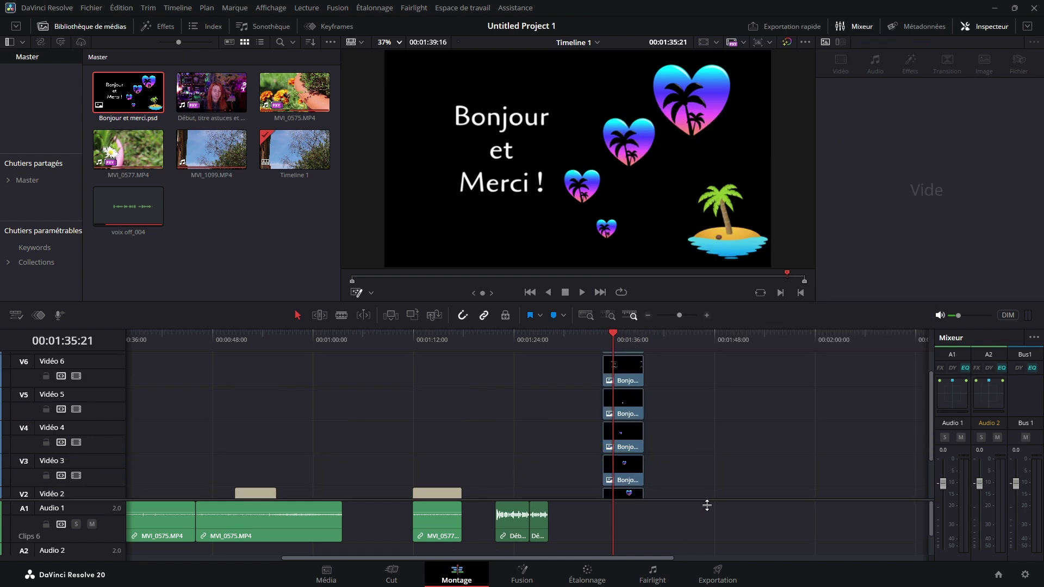
scroll(686, 512, "down", 1)
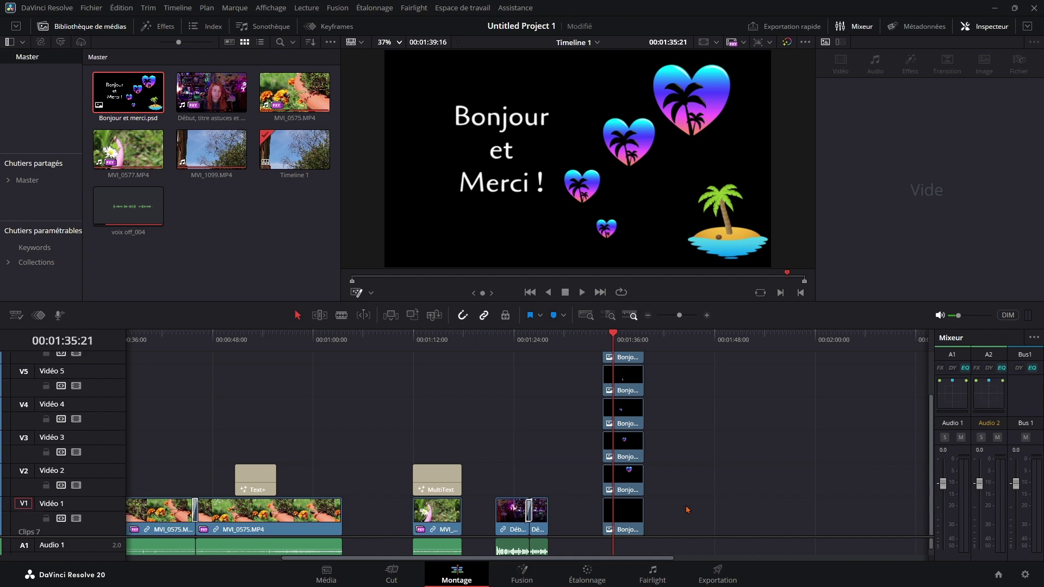
scroll(687, 510, "up", 2)
scroll(677, 420, "down", 2)
left_click(629, 479)
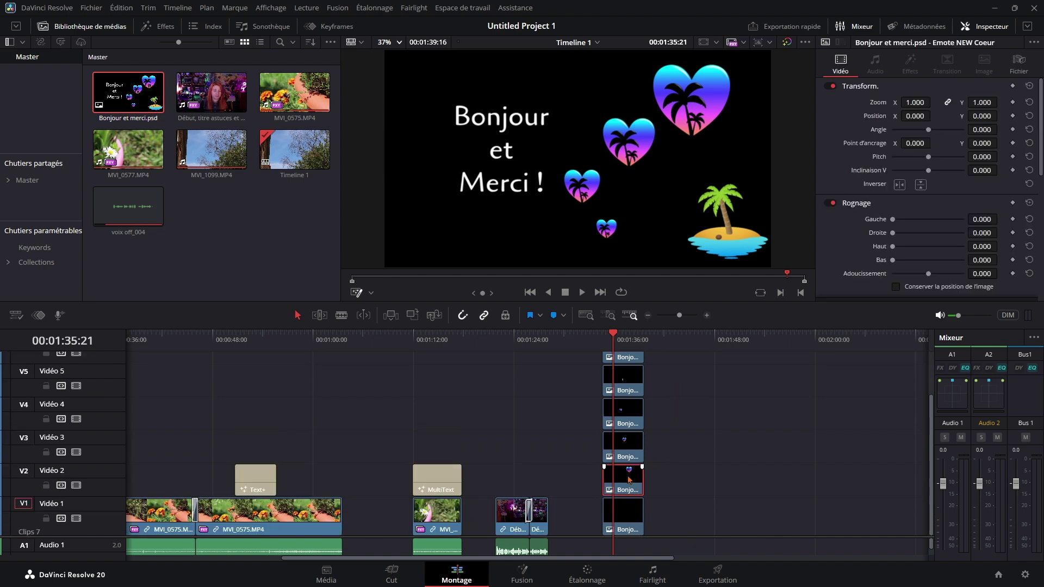
left_click(75, 488)
left_click(75, 487)
key("alt+Up")
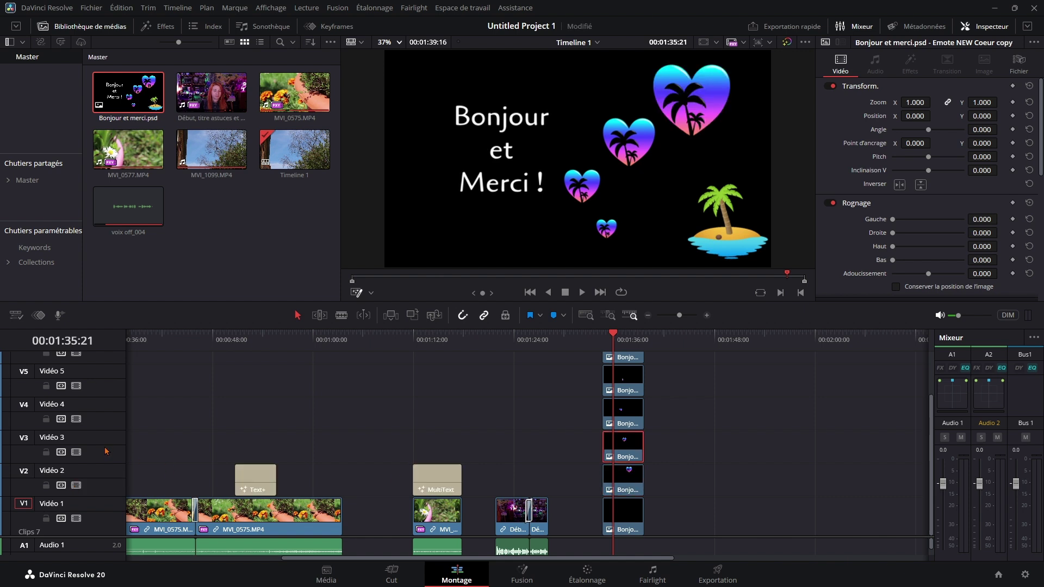
left_click(75, 453)
left_click(76, 452)
scroll(629, 400, "up", 2)
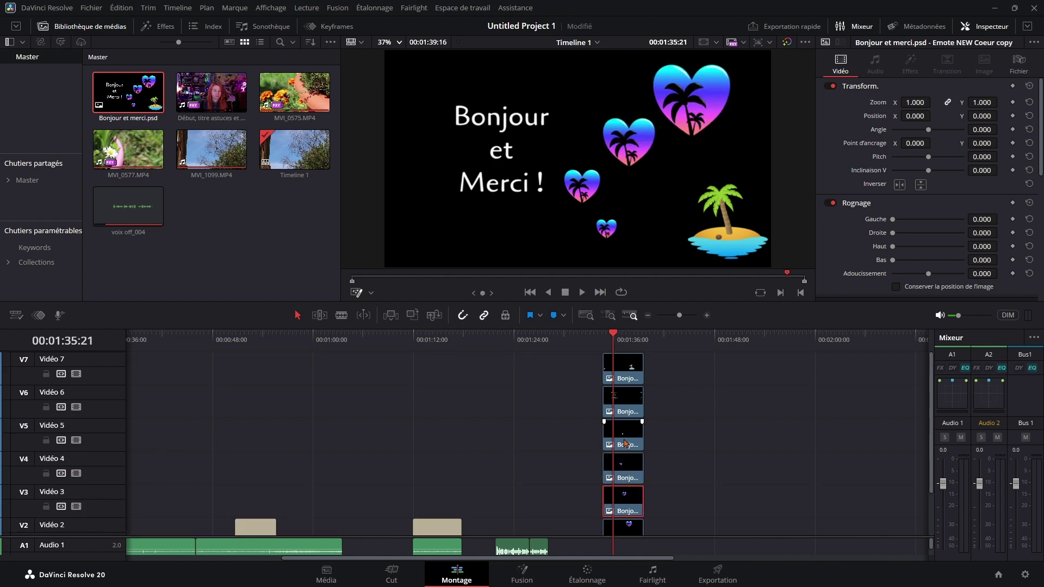
- Toggle V6 and V7 visibility to identify the text and island layers
left_click(629, 401)
left_click(76, 407)
left_click(76, 407)
left_click(626, 377)
left_click(76, 374)
left_click(76, 374)
scroll(769, 445, "down", 2)
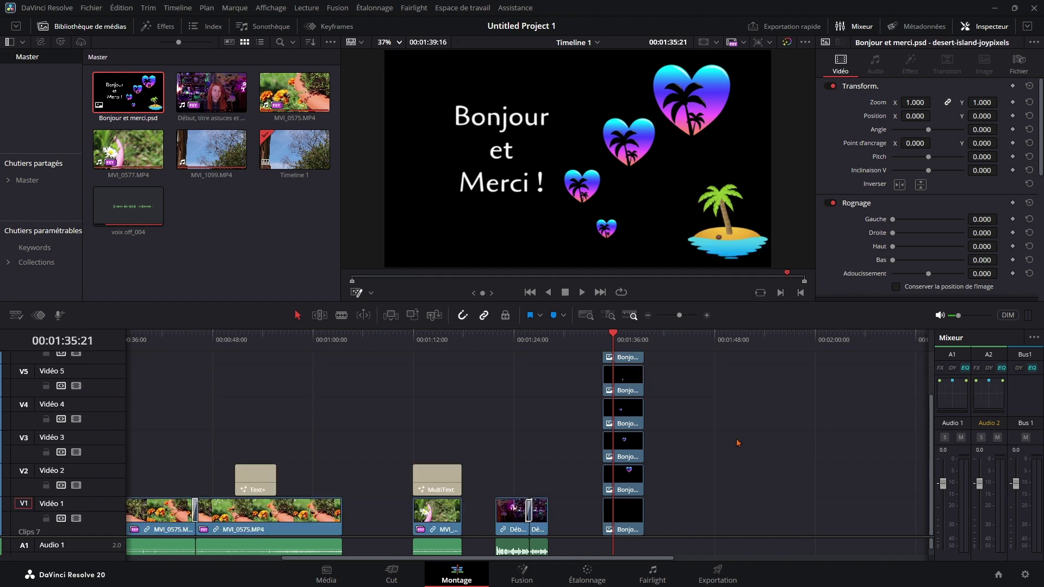
- Rezoom the timeline, select the V7 island clip, and bring up the Effects library
left_click(648, 315)
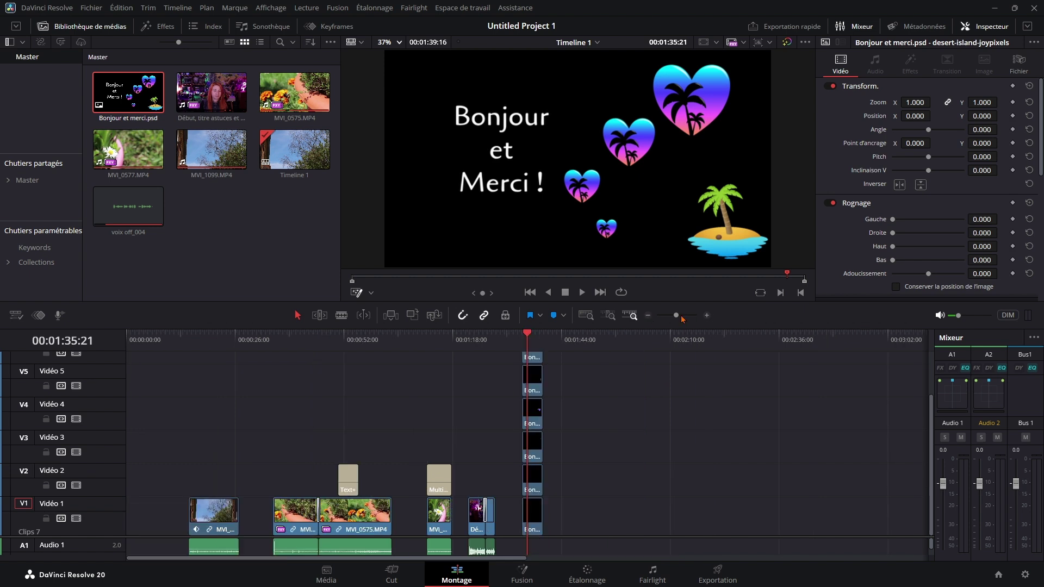
left_click(705, 318)
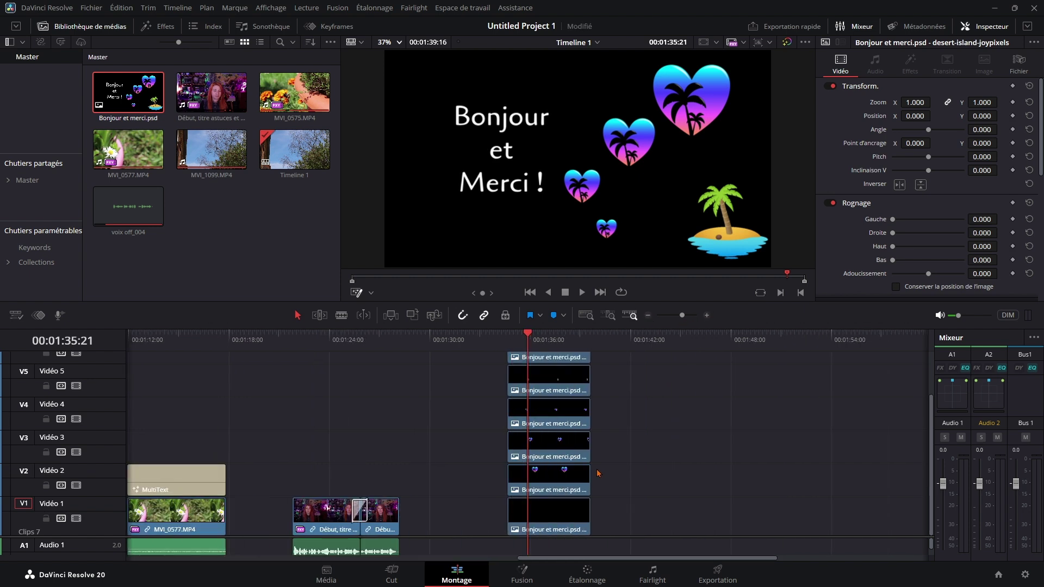
left_click(602, 454)
scroll(606, 435, "up", 2)
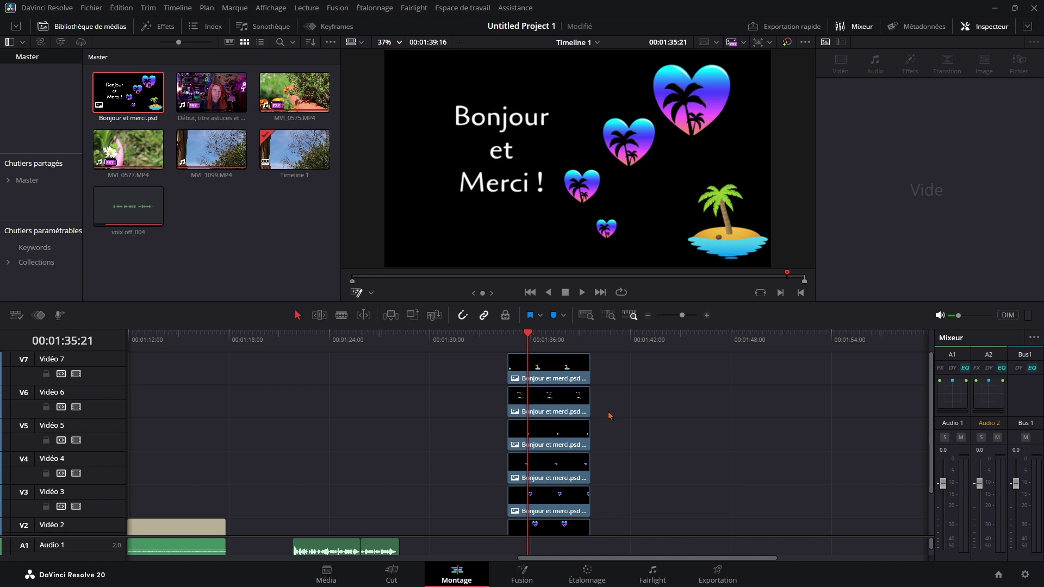
left_click(525, 372)
left_click(158, 26)
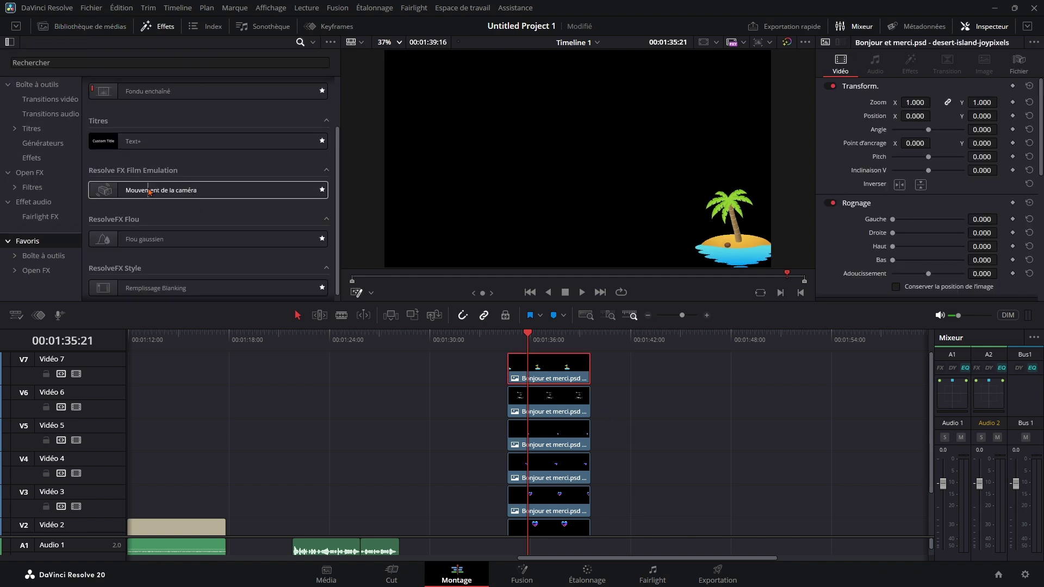
- Apply Mouvement de la caméra to the V7 island clip and preview it
left_click_drag(149, 192, 559, 368)
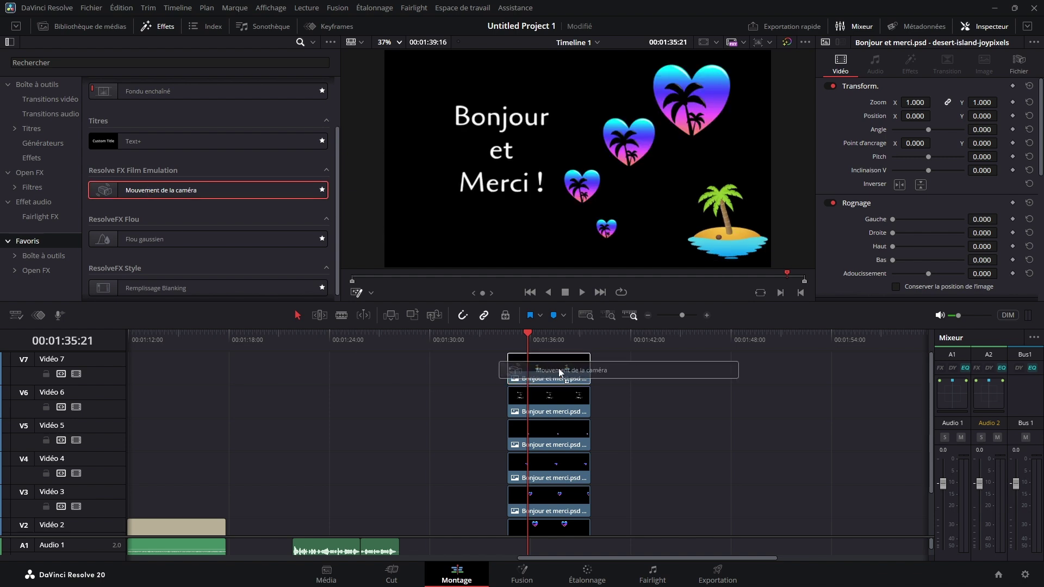
left_click(522, 337)
key("space")
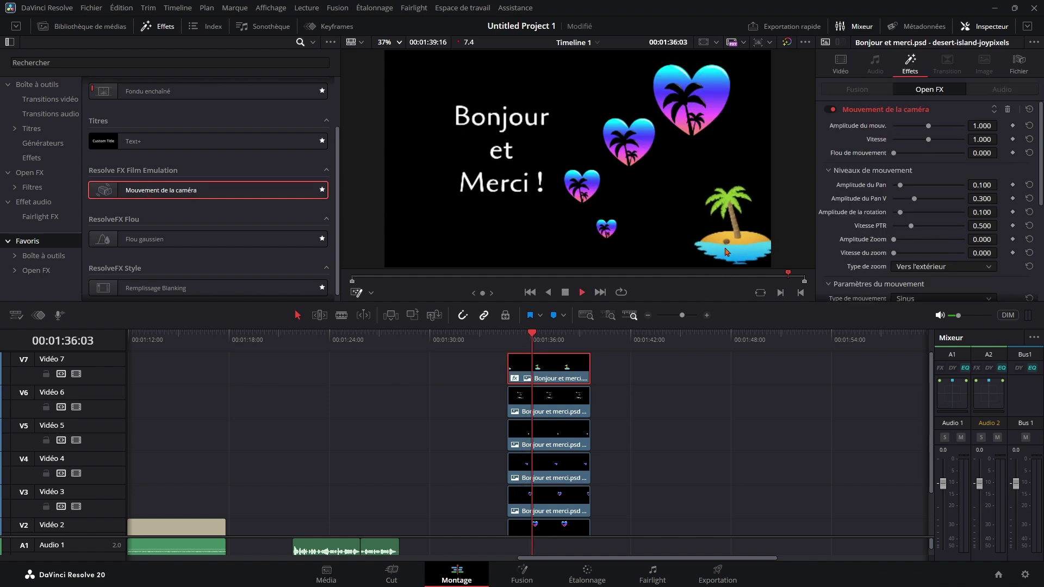
key("space")
- Shift the island slightly left with a negative Position X, then select the text and heart layers
left_click(840, 64)
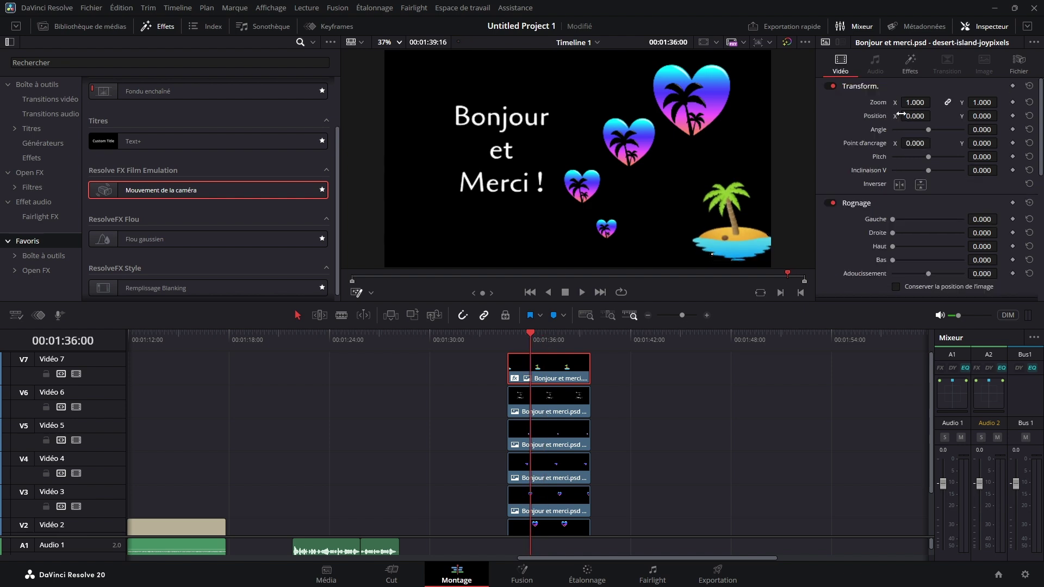
left_click_drag(915, 116, 573, 312)
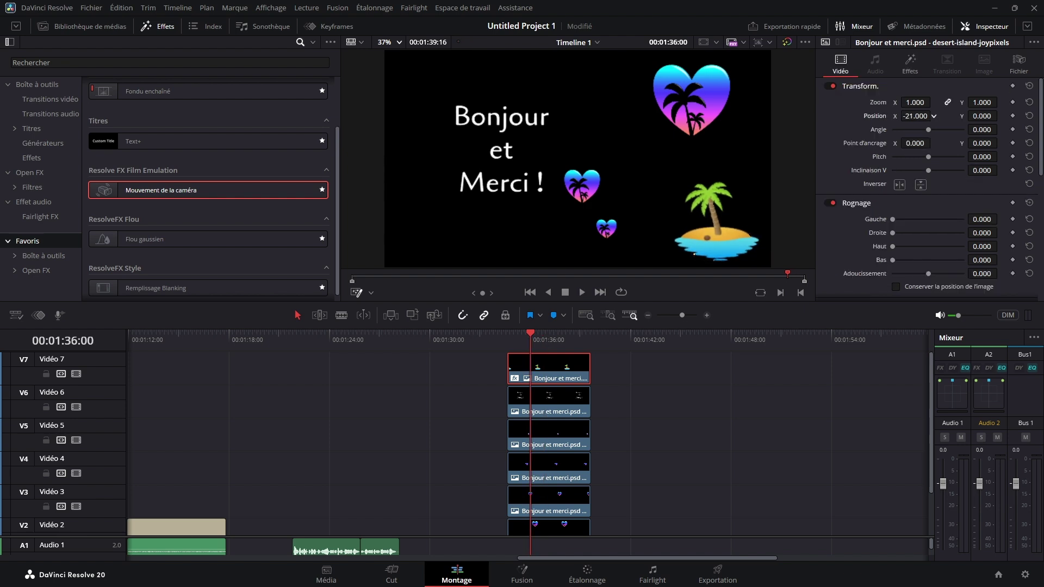
left_click(555, 416)
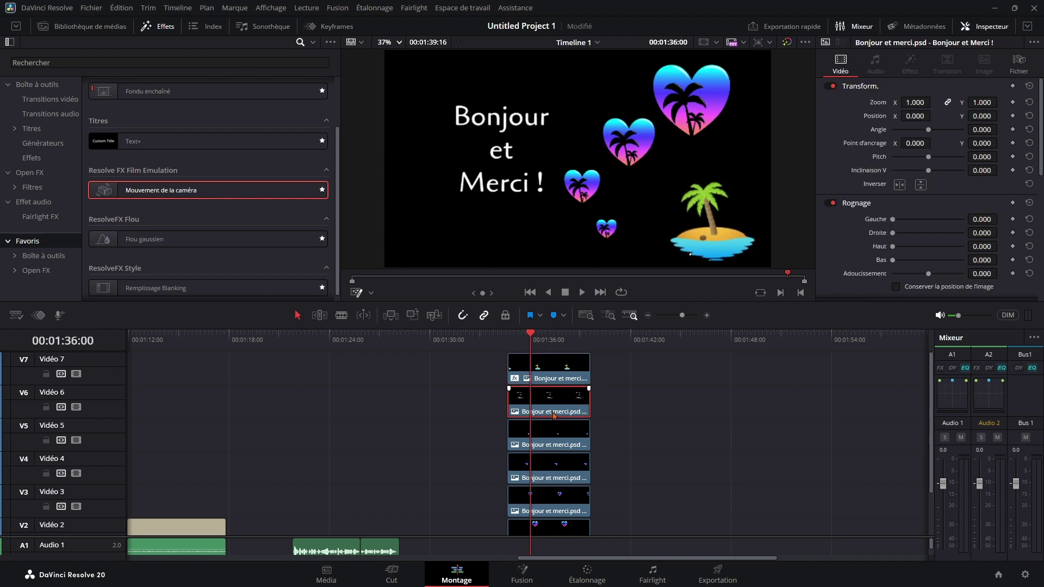
scroll(689, 412, "down", 2)
left_click(552, 456)
left_click(561, 411)
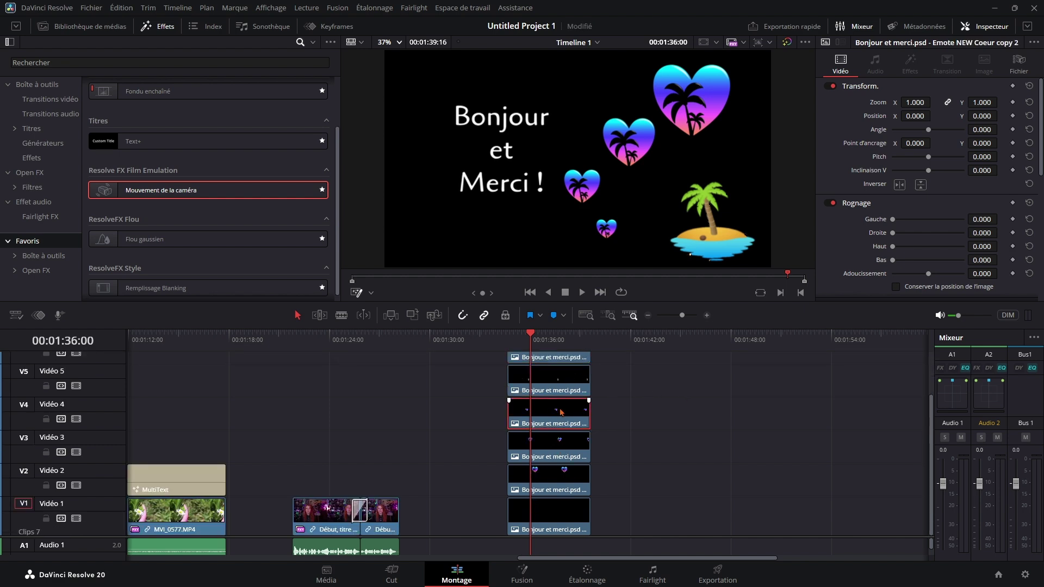
- Keyframe the V2 large heart's Zoom so it scales down into the frame
left_click(560, 483)
mouse_move(915, 102)
left_mouse_down()
mouse_move(957, 101)
mouse_move(546, 311)
mouse_move(540, 338)
left_mouse_up()
left_click(1013, 102)
left_click_drag(915, 103, 891, 102)
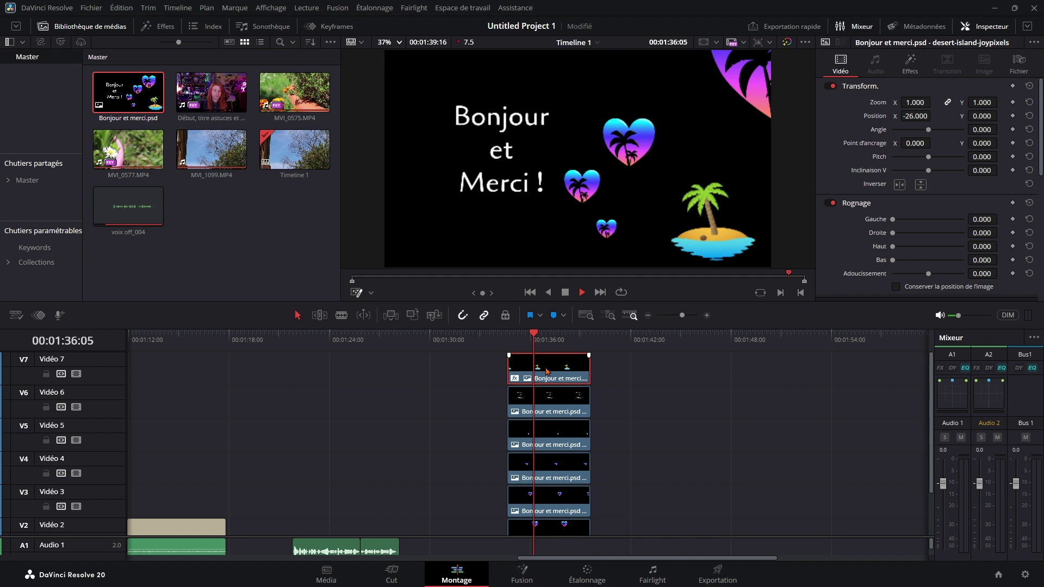
key("space")
left_click(540, 338)
- Set a position keyframe on the V3 heart at Position X -17
left_click(560, 497)
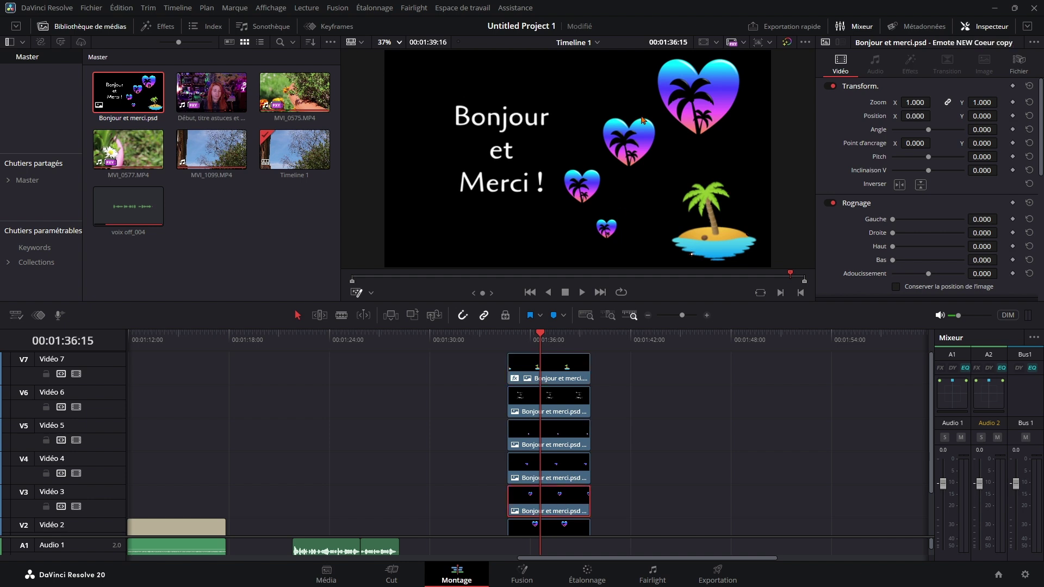
left_click_drag(916, 114, 894, 114)
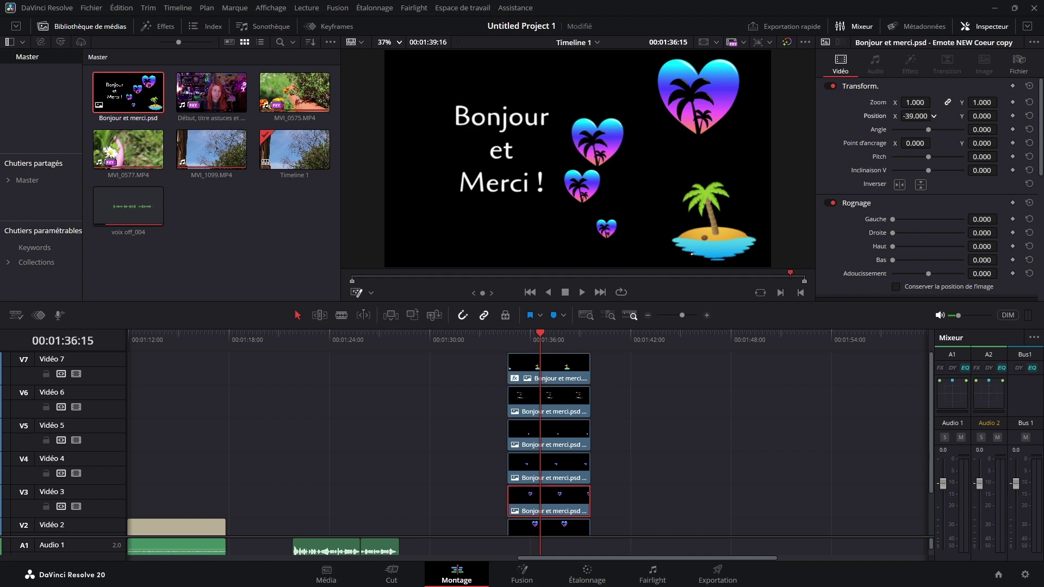
left_click(509, 336)
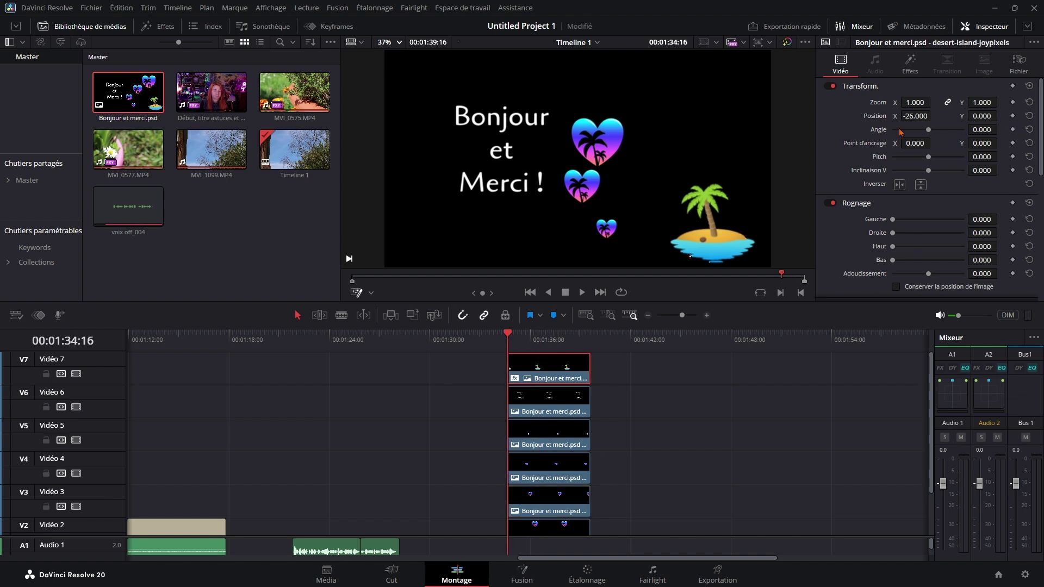
key("ctrl+z")
left_click_drag(916, 116, 923, 117)
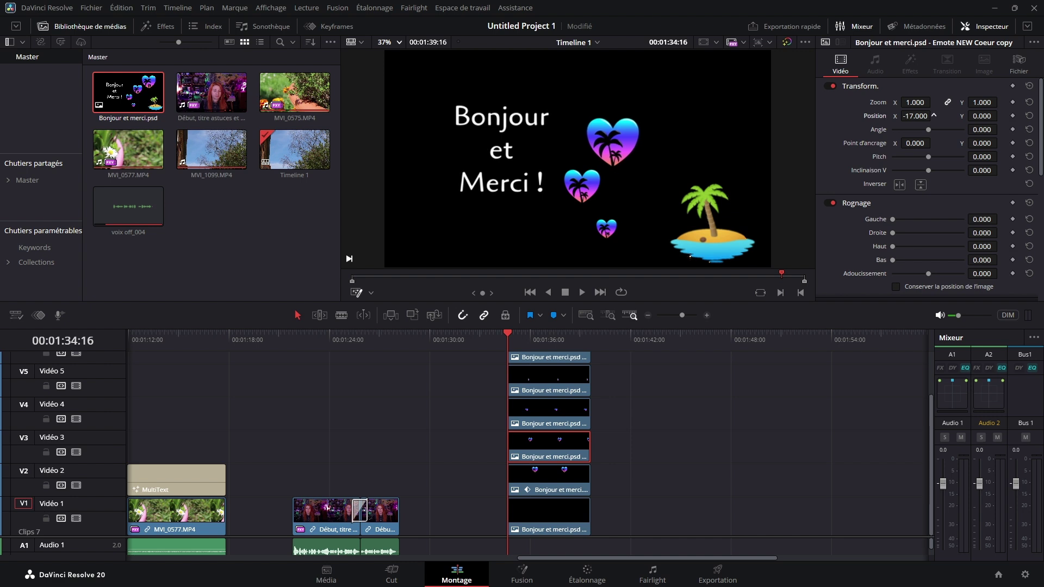
left_click(1011, 116)
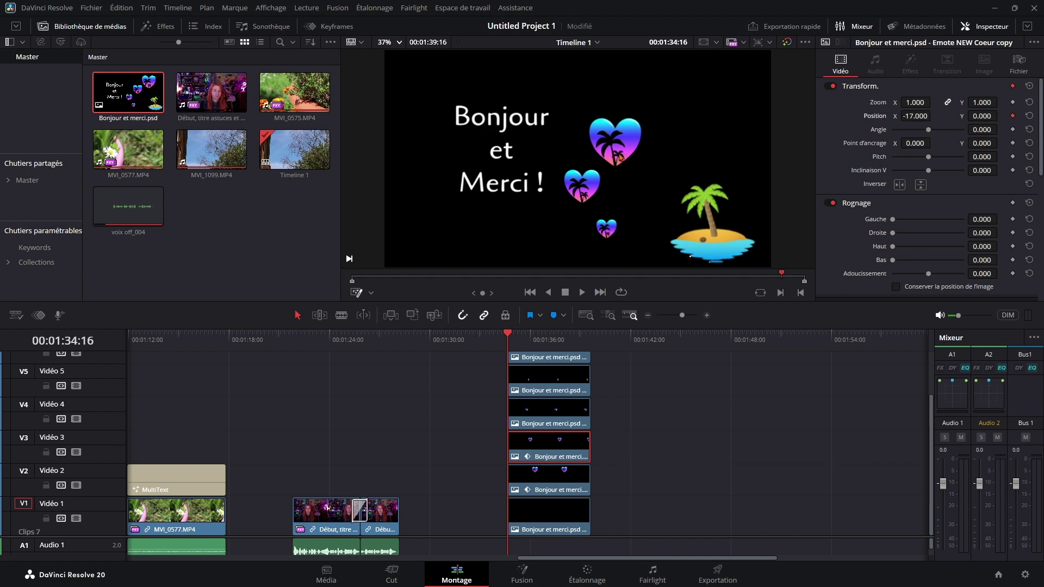
- Add later position keyframes around 01:38:07 so the V3 heart slides sideways
scroll(544, 435, "up", 2)
left_click_drag(507, 333, 548, 333)
mouse_move(924, 115)
left_mouse_down()
mouse_move(934, 116)
mouse_move(881, 156)
left_mouse_up()
key("shift+Right")
key("Right")
key("Right")
key("Right")
left_click(554, 496)
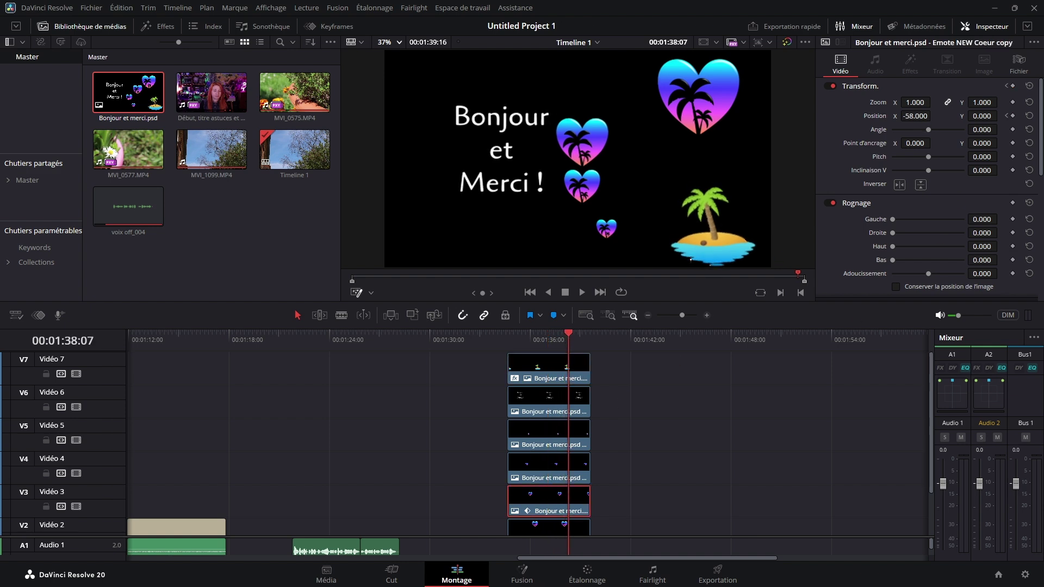
left_click_drag(892, 115, 906, 118)
mouse_move(510, 335)
left_mouse_down()
mouse_move(585, 329)
mouse_move(575, 338)
mouse_move(517, 336)
mouse_move(571, 337)
mouse_move(532, 341)
left_mouse_up()
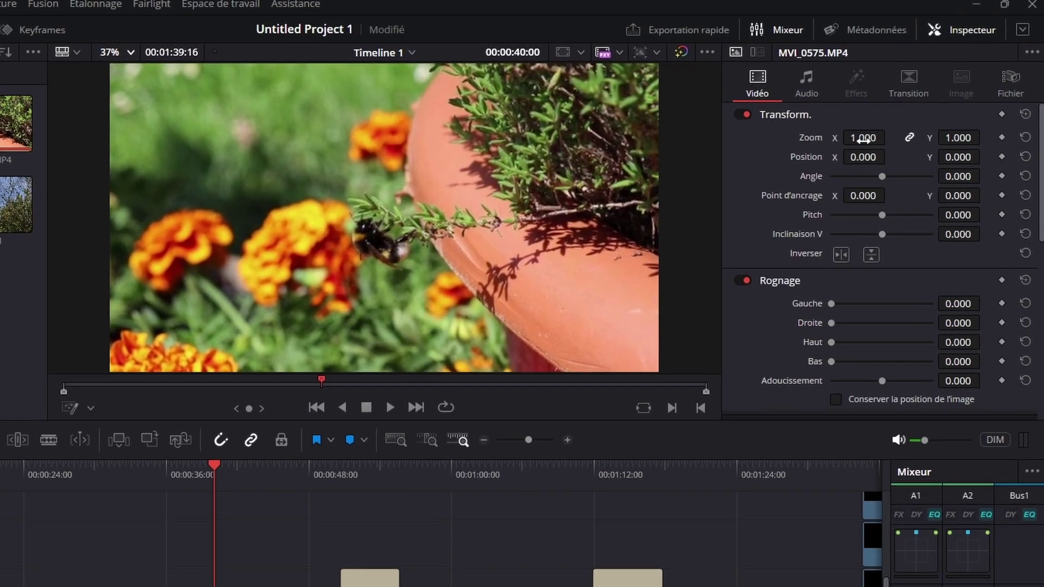
- Enlarge MVI_0575 to zoom 1.410 and move it to X -111, Y -55 to bring the bumblebee closer
mouse_move(863, 139)
left_mouse_down()
mouse_move(884, 140)
mouse_move(889, 158)
left_mouse_up()
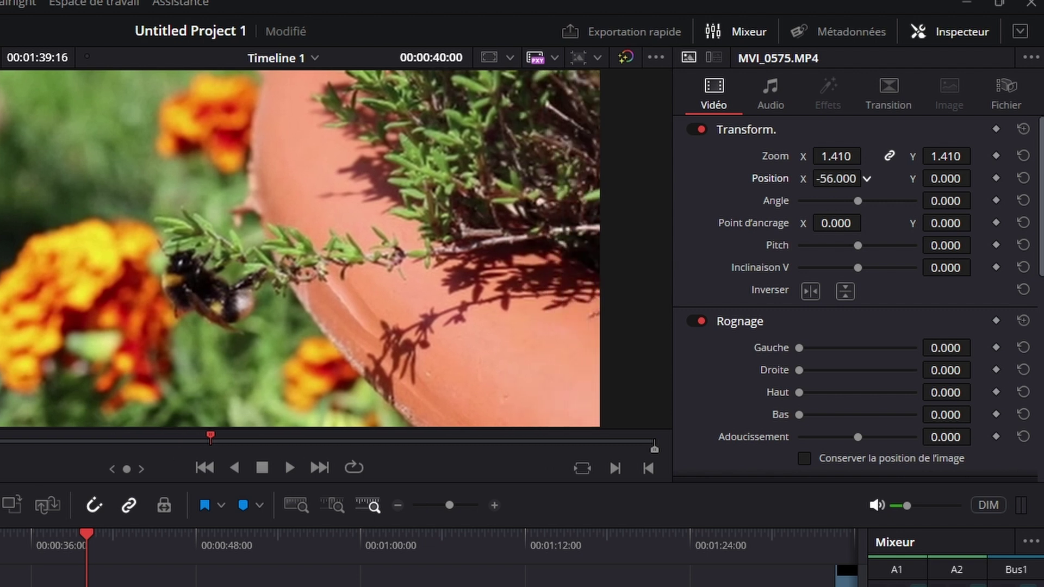
left_click_drag(836, 178, 804, 178)
left_click_drag(932, 178, 977, 177)
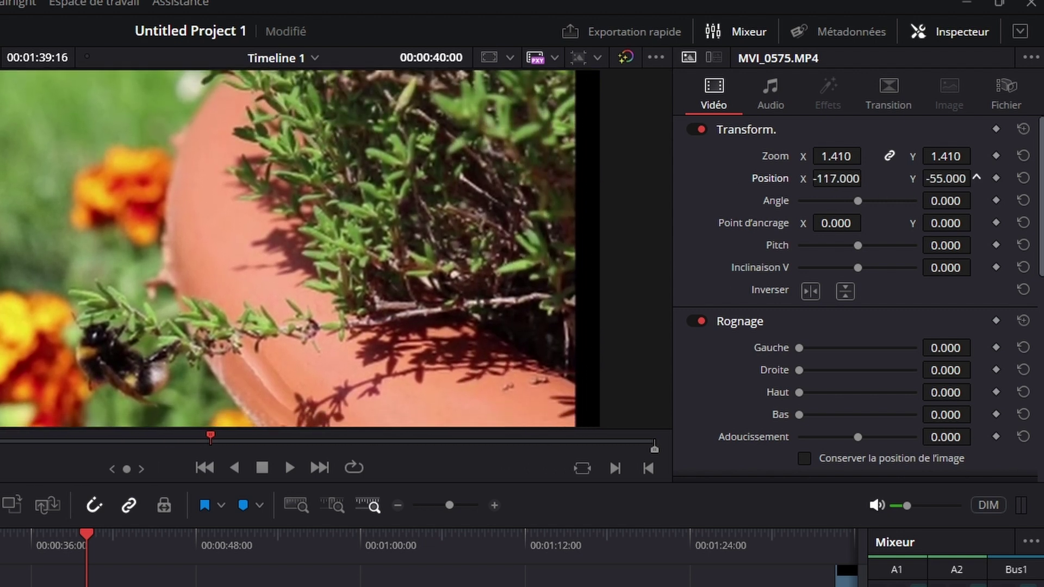
left_click_drag(859, 179, 866, 178)
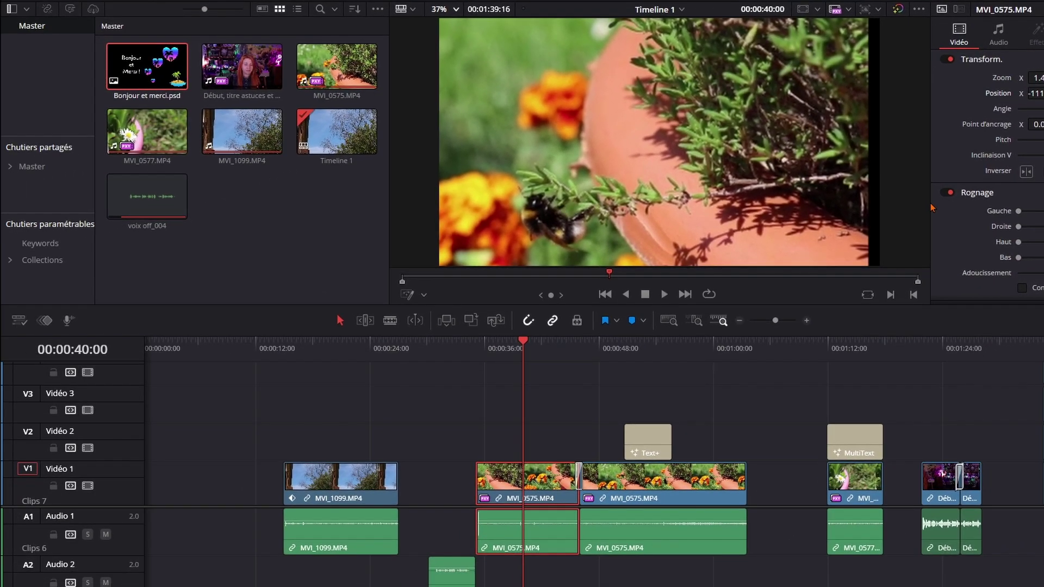
- Switch the viewer background from Checkerboard to Alerte Rouge and reselect the MVI_0575 clip
left_click(19, 320)
mouse_move(65, 432)
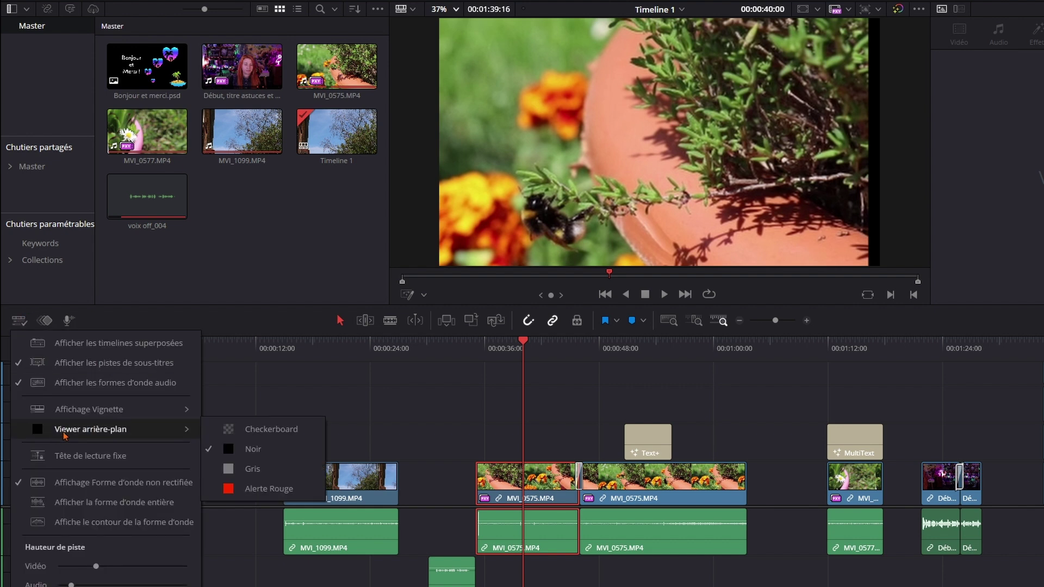
left_click(281, 434)
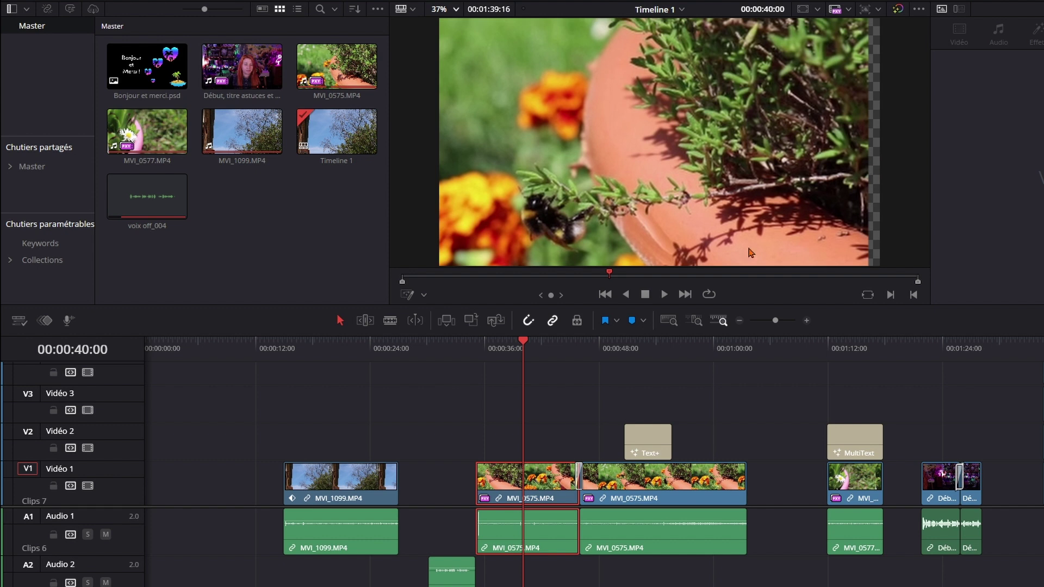
left_click(19, 321)
mouse_move(120, 432)
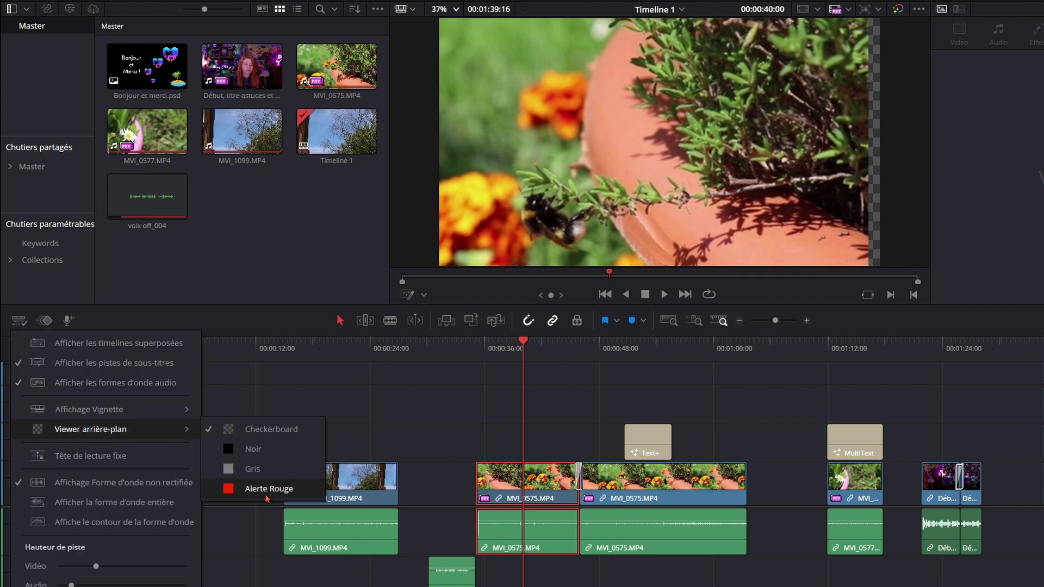
left_click(273, 489)
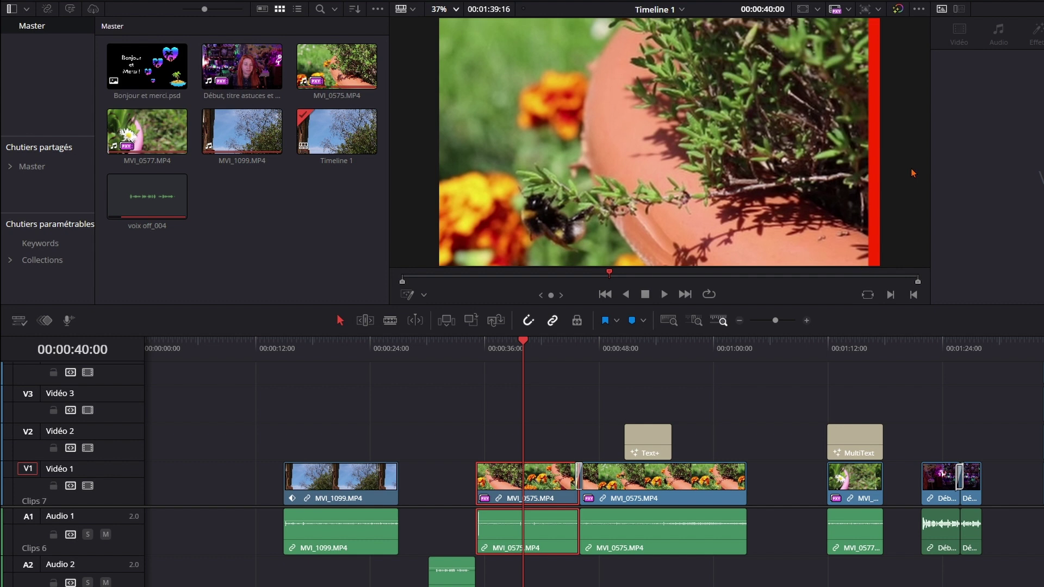
left_click(529, 499)
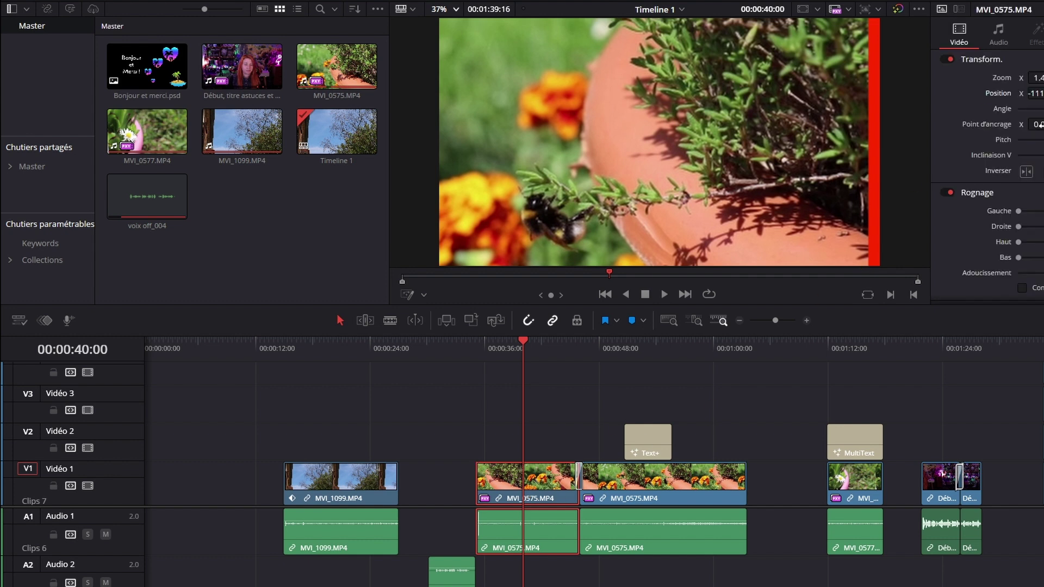
- Nudge the clip right and rescale it to about 1.400 to fill the frame, then save the project
left_click_drag(1037, 94, 1036, 93)
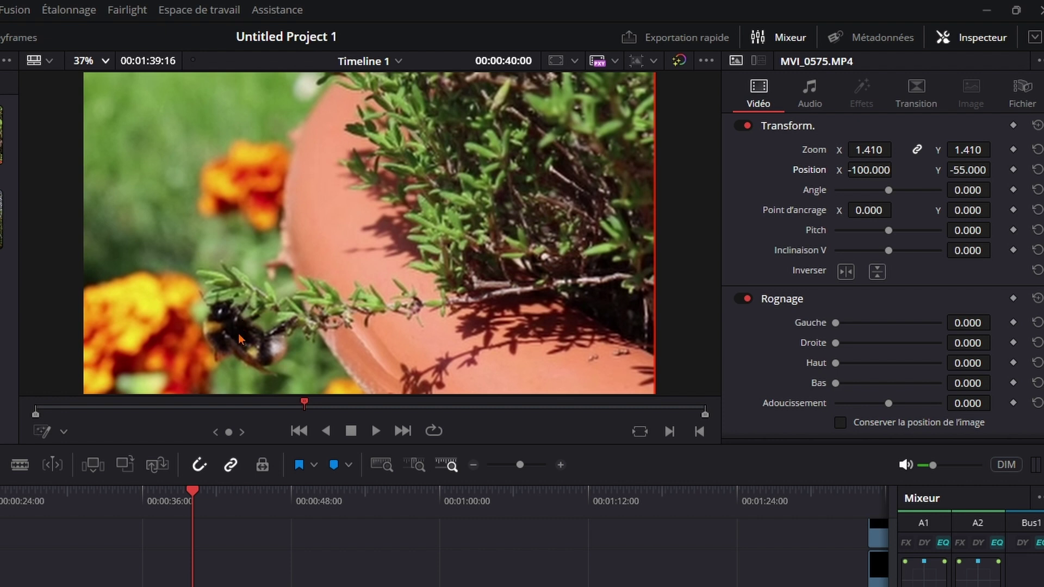
scroll(240, 334, "up", 1)
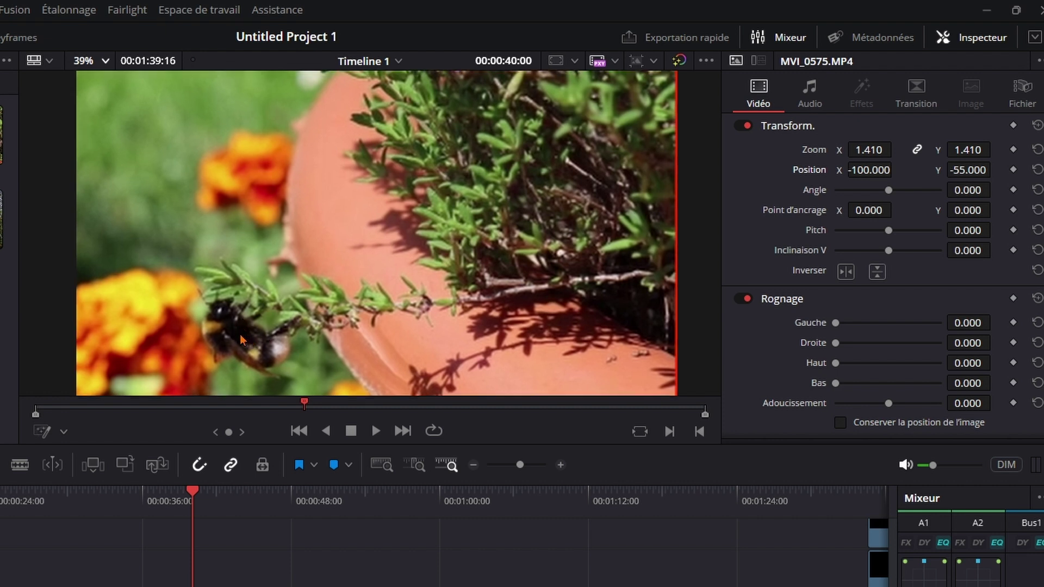
scroll(240, 334, "up", 2)
scroll(240, 359, "up", 1)
scroll(240, 368, "up", 1)
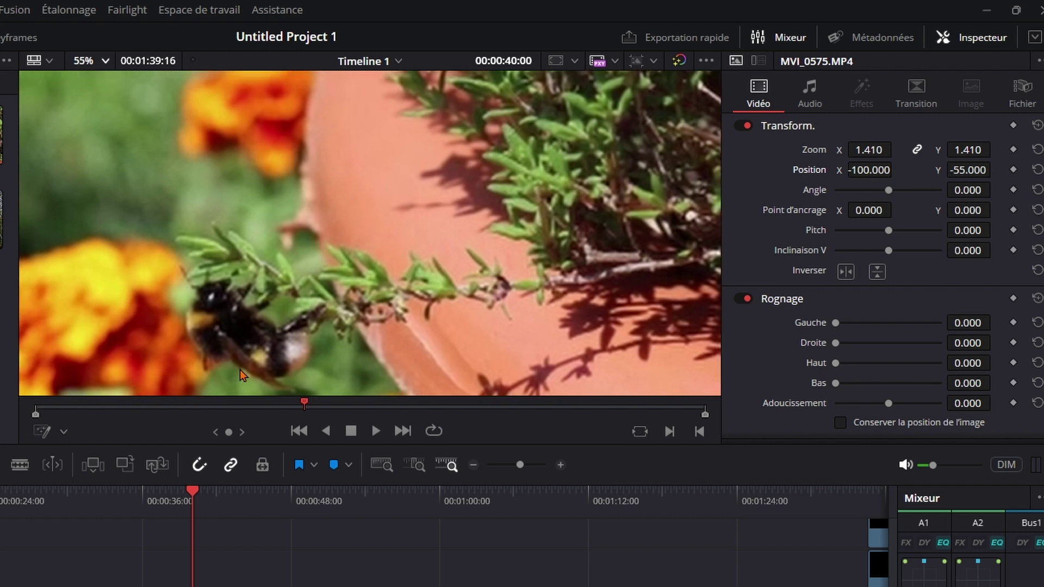
scroll(240, 361, "up", 1)
scroll(240, 342, "up", 1)
scroll(241, 329, "down", 2)
scroll(240, 329, "down", 2)
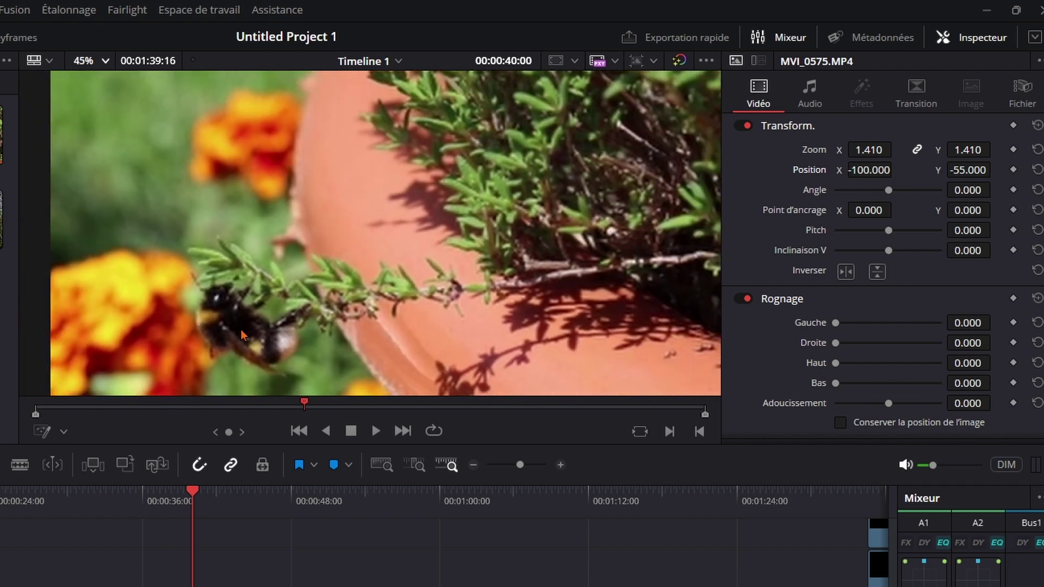
scroll(240, 330, "down", 1)
scroll(240, 329, "down", 1)
scroll(240, 329, "down", 1)
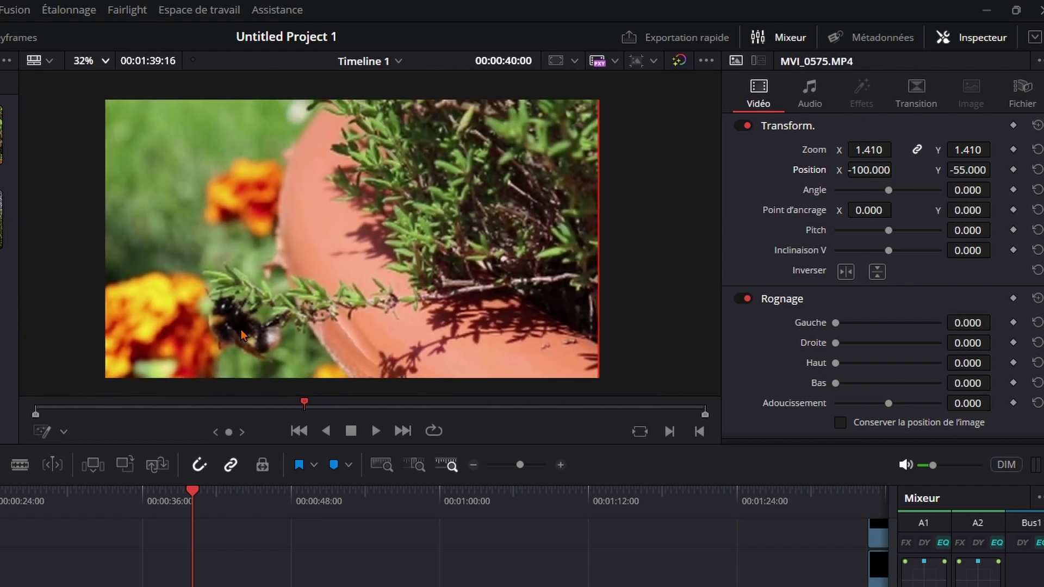
left_click_drag(868, 150, 896, 149)
key("ctrl+s")
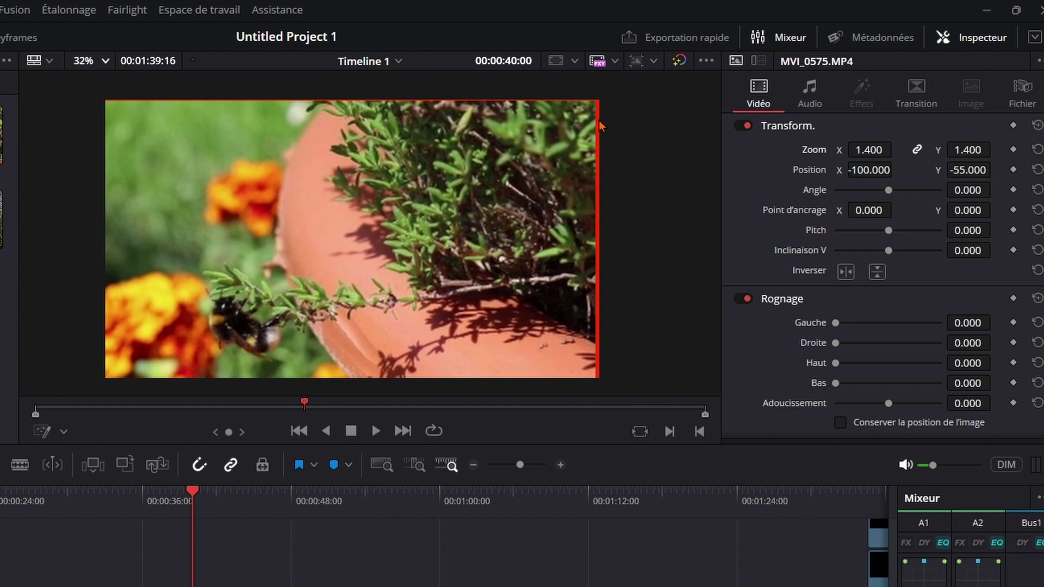
- Magnify the viewer to 200% and pan to inspect the clip's red right edge
scroll(599, 121, "up", 1)
scroll(598, 121, "up", 2)
scroll(599, 121, "up", 2)
scroll(599, 121, "up", 2)
scroll(599, 121, "up", 1)
scroll(598, 120, "up", 1)
scroll(598, 121, "up", 2)
scroll(598, 121, "up", 2)
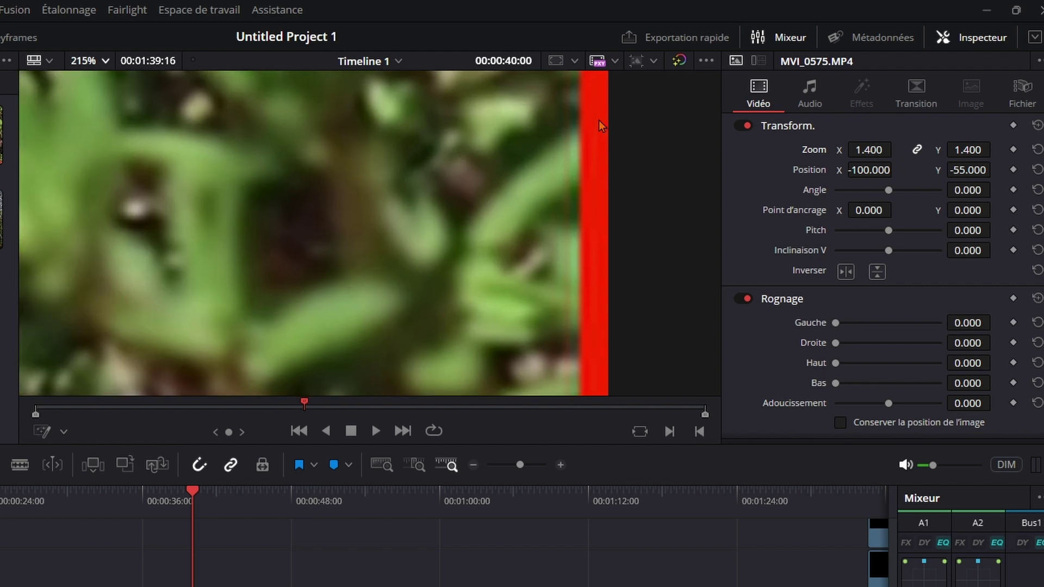
left_click(105, 61)
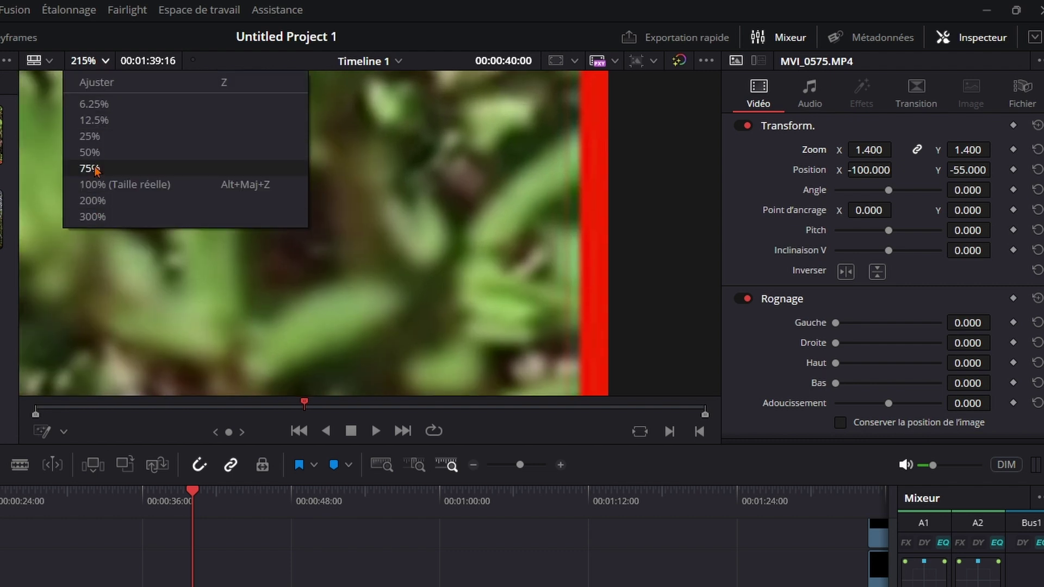
left_click(97, 155)
left_click(104, 61)
left_click(94, 217)
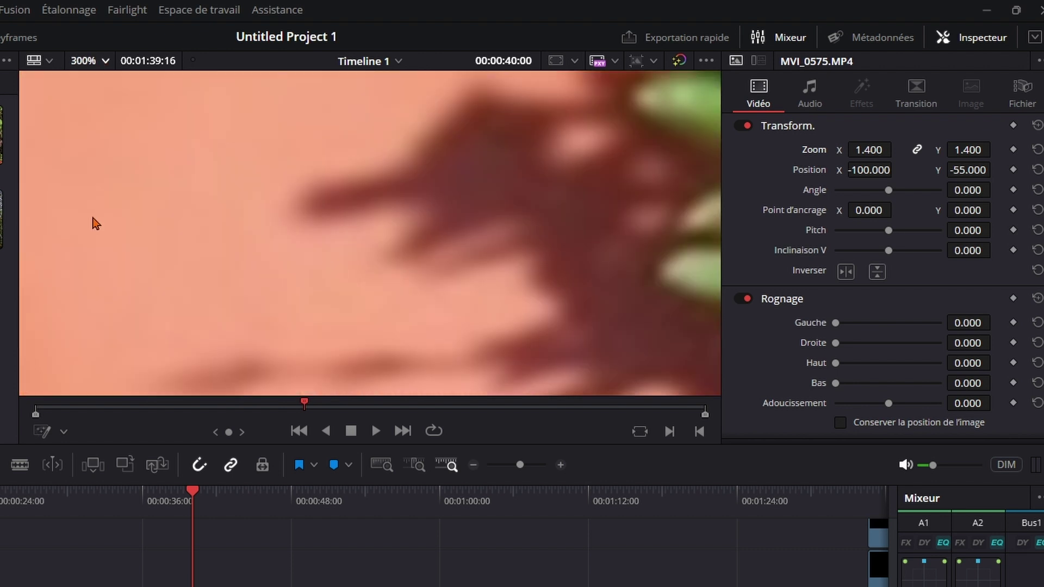
left_click(106, 63)
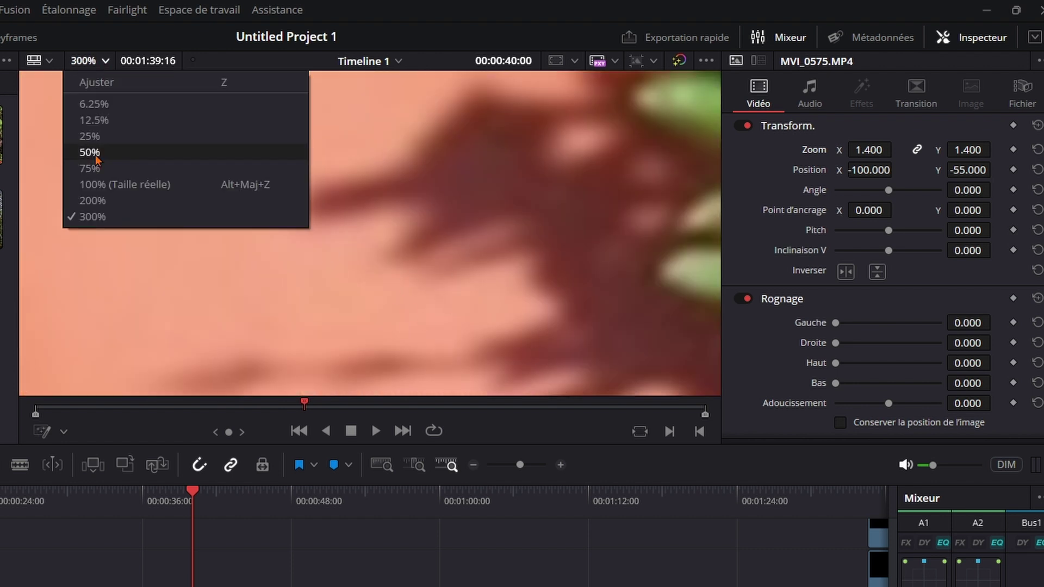
left_click(91, 205)
left_click_drag(527, 220, 119, 268)
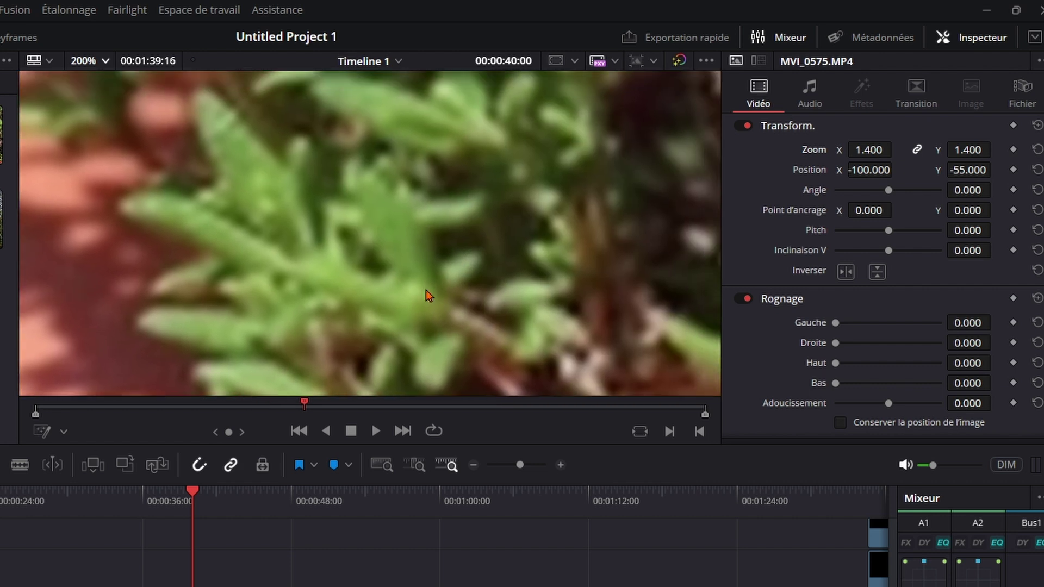
mouse_move(426, 290)
left_mouse_down()
mouse_move(409, 221)
mouse_move(483, 152)
left_mouse_up()
- Nudge the clip to X -98 and Y -53 to close the top gap
scroll(484, 227, "down", 2)
scroll(475, 227, "down", 2)
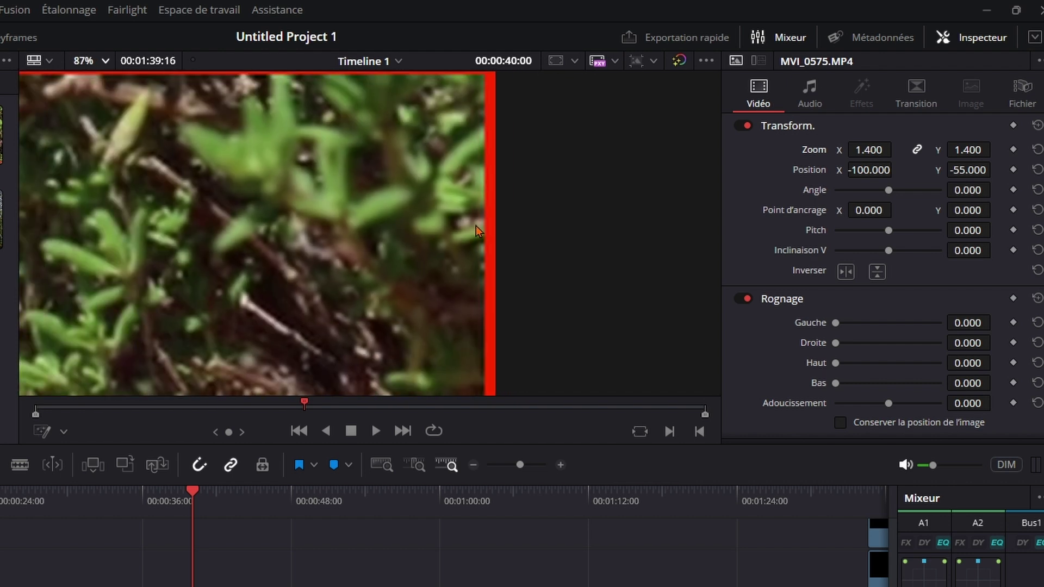
scroll(475, 227, "down", 2)
scroll(47, 394, "down", 2)
scroll(47, 394, "up", 1)
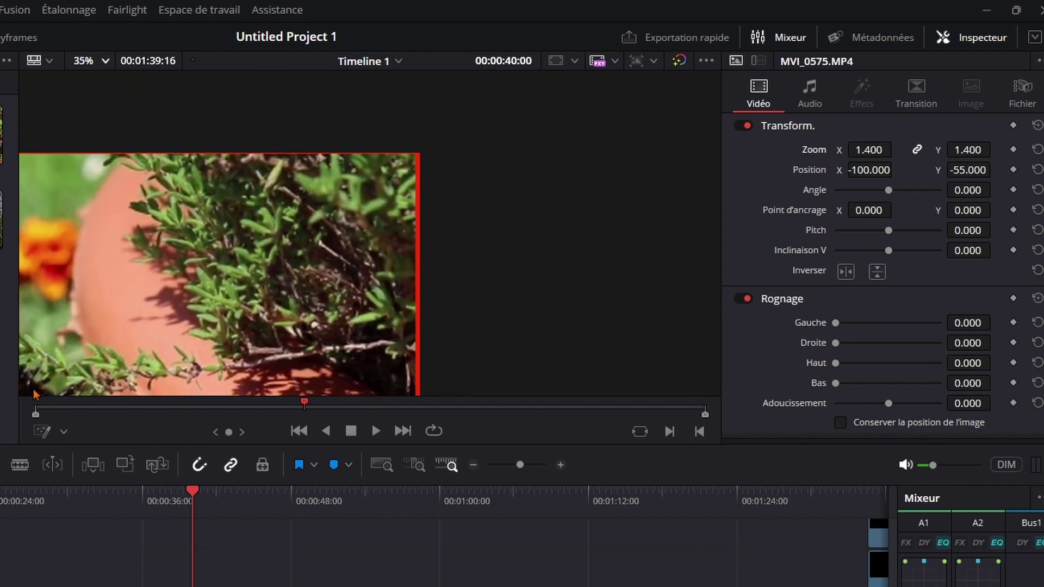
scroll(34, 395, "up", 1)
scroll(55, 369, "up", 1)
scroll(76, 342, "down", 2)
scroll(77, 342, "down", 1)
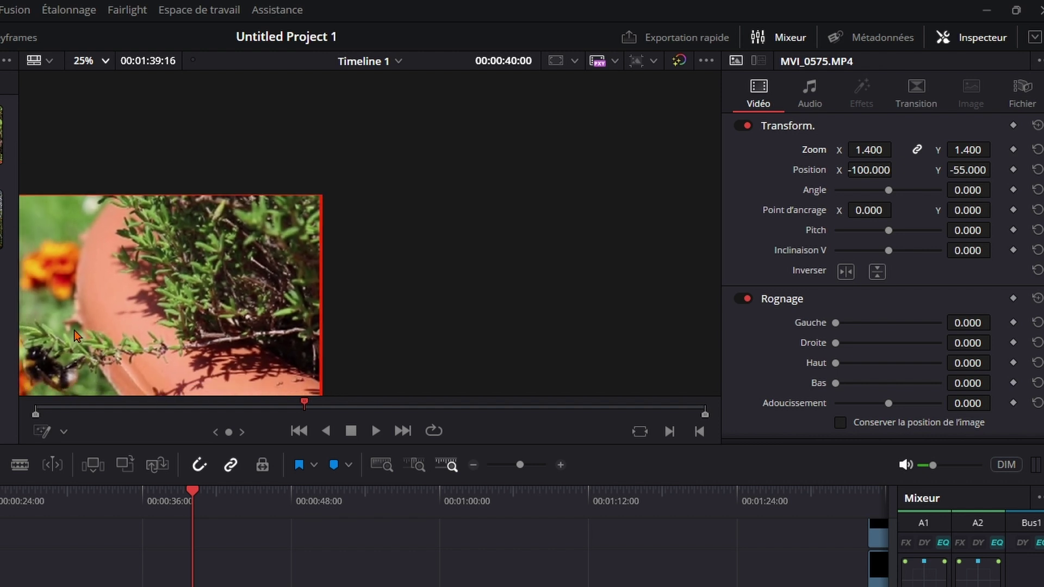
scroll(76, 343, "down", 1)
left_click_drag(76, 342, 279, 287)
scroll(190, 187, "up", 1)
scroll(190, 181, "up", 1)
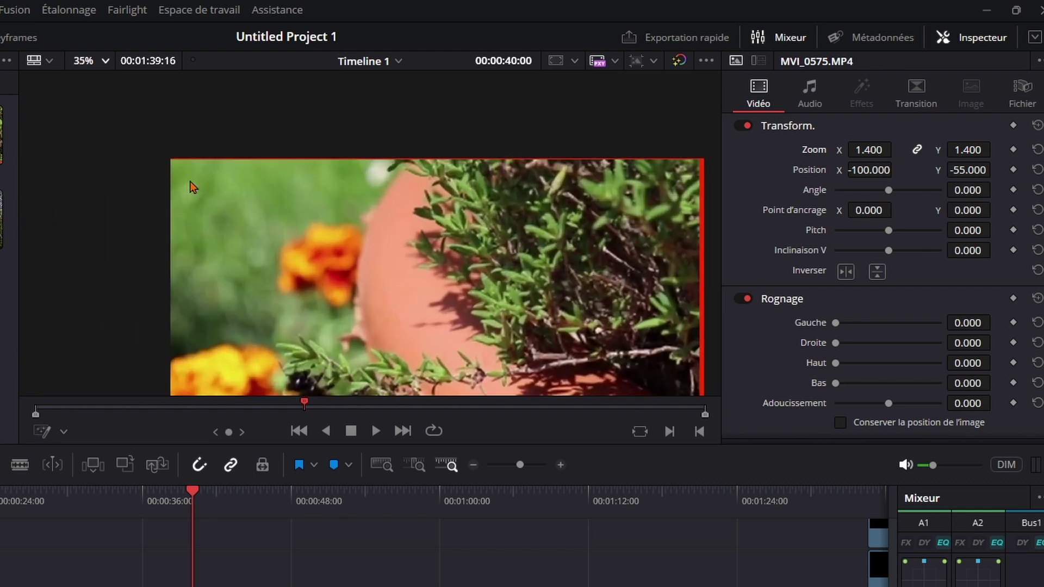
scroll(191, 185, "up", 1)
scroll(190, 185, "up", 2)
scroll(195, 163, "up", 1)
scroll(157, 129, "up", 1)
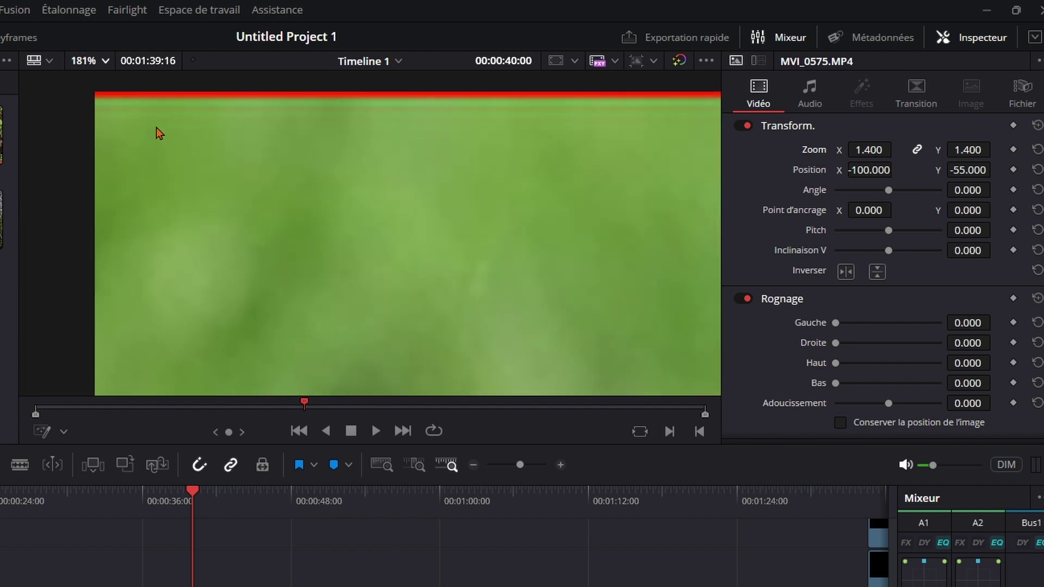
scroll(166, 131, "up", 1)
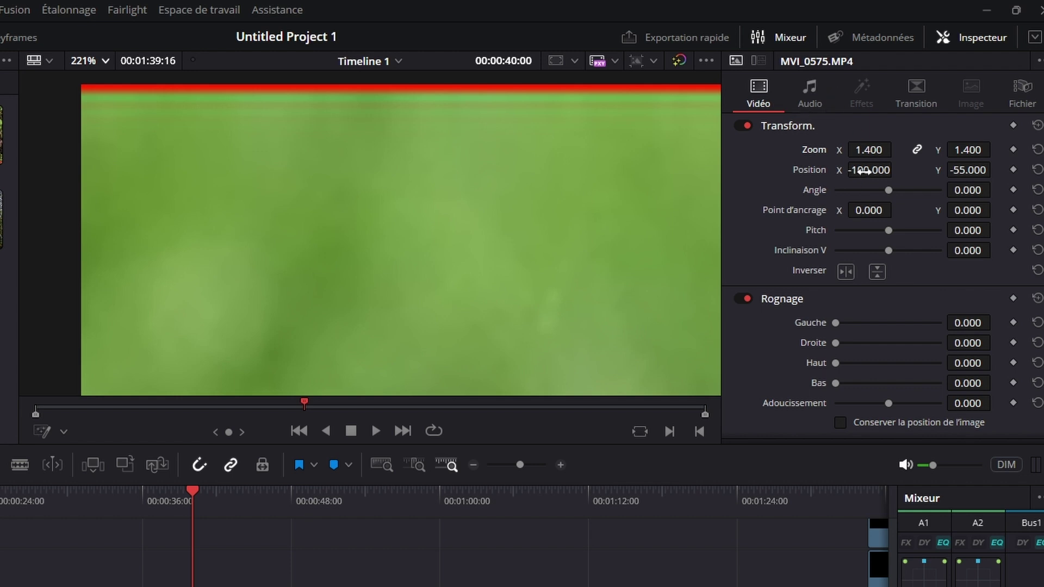
left_click_drag(869, 170, 904, 187)
left_click_drag(985, 188, 987, 182)
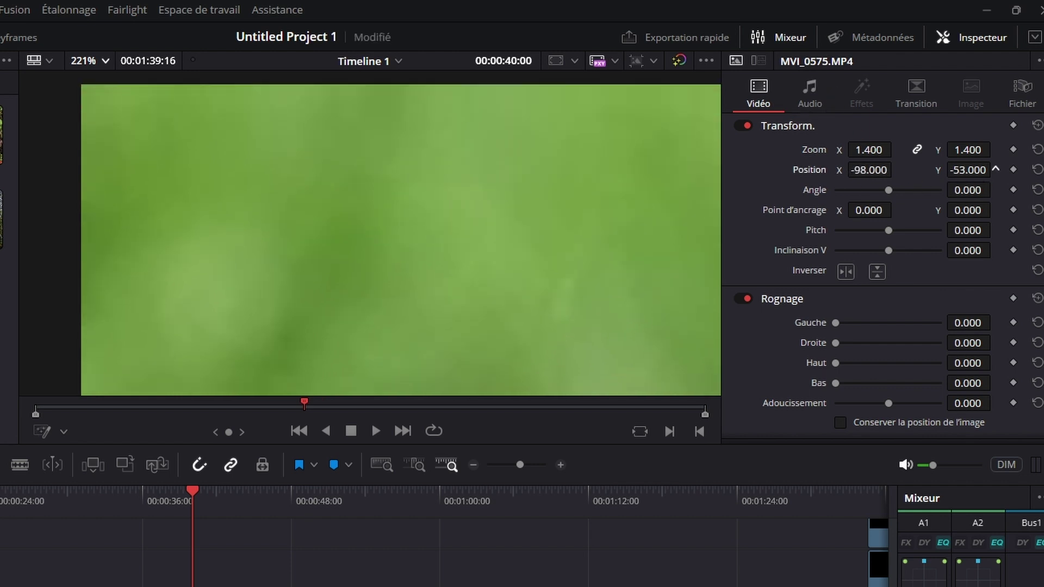
- Shift the clip right to X -94 so no red strip shows at the right edge
scroll(537, 158, "down", 1)
scroll(537, 158, "down", 1)
scroll(542, 185, "down", 1)
scroll(224, 291, "down", 1)
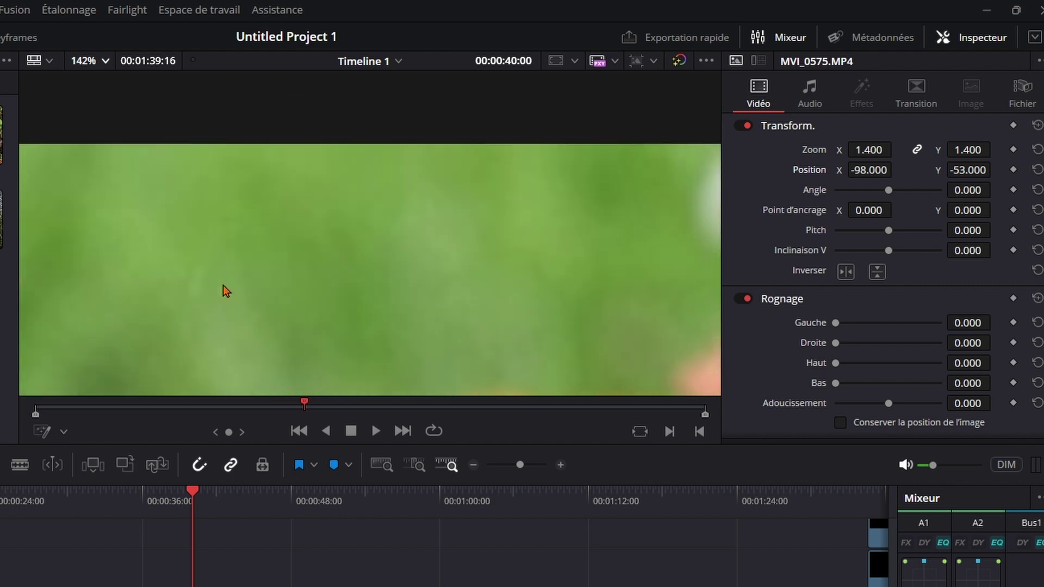
scroll(628, 224, "down", 1)
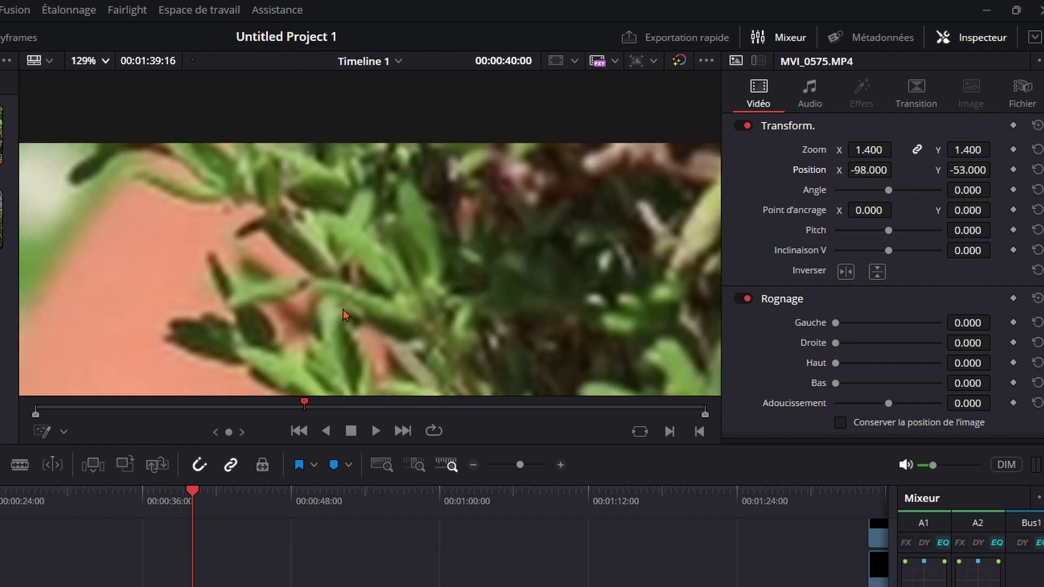
scroll(610, 318, "down", 1)
scroll(609, 313, "down", 1)
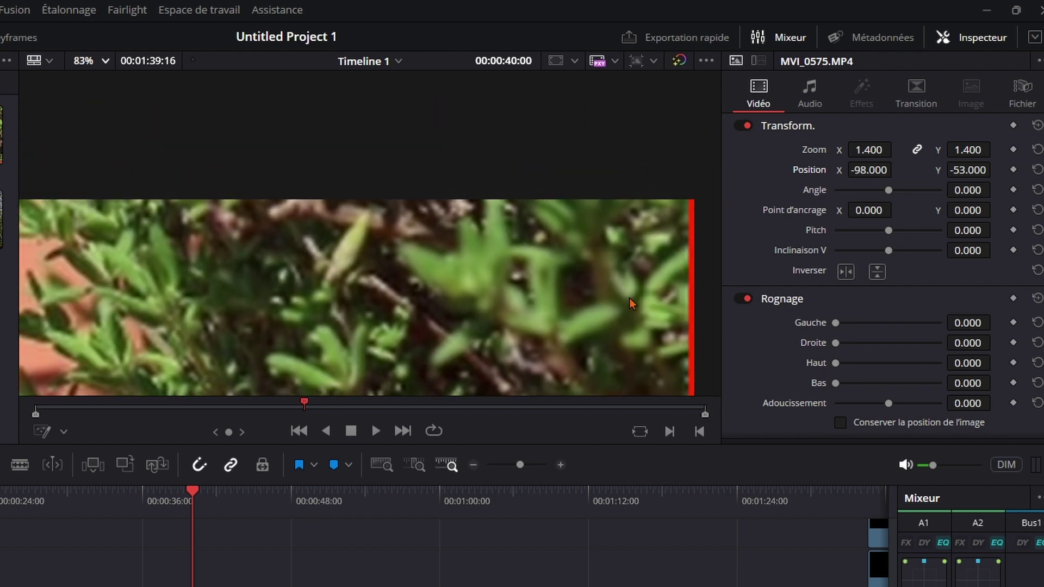
left_click_drag(629, 298, 369, 248)
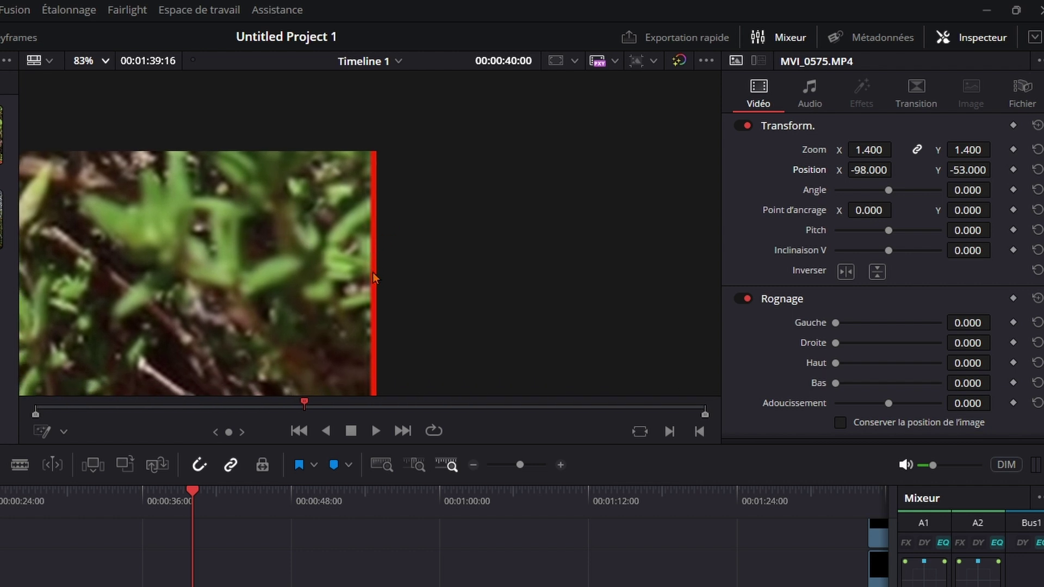
scroll(378, 276, "up", 1)
scroll(374, 260, "up", 1)
scroll(373, 260, "up", 1)
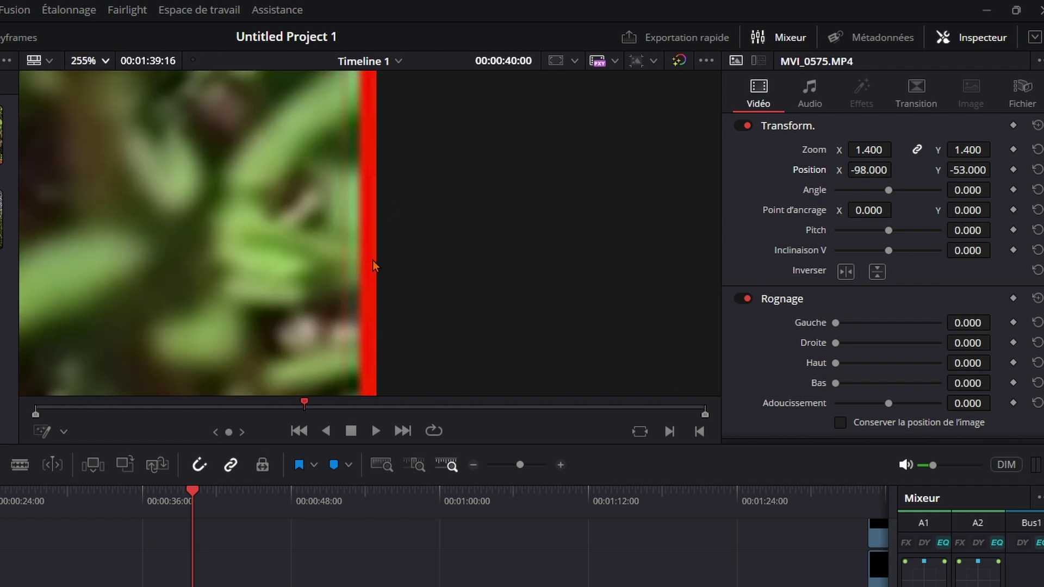
scroll(373, 260, "up", 1)
left_click_drag(870, 170, 897, 169)
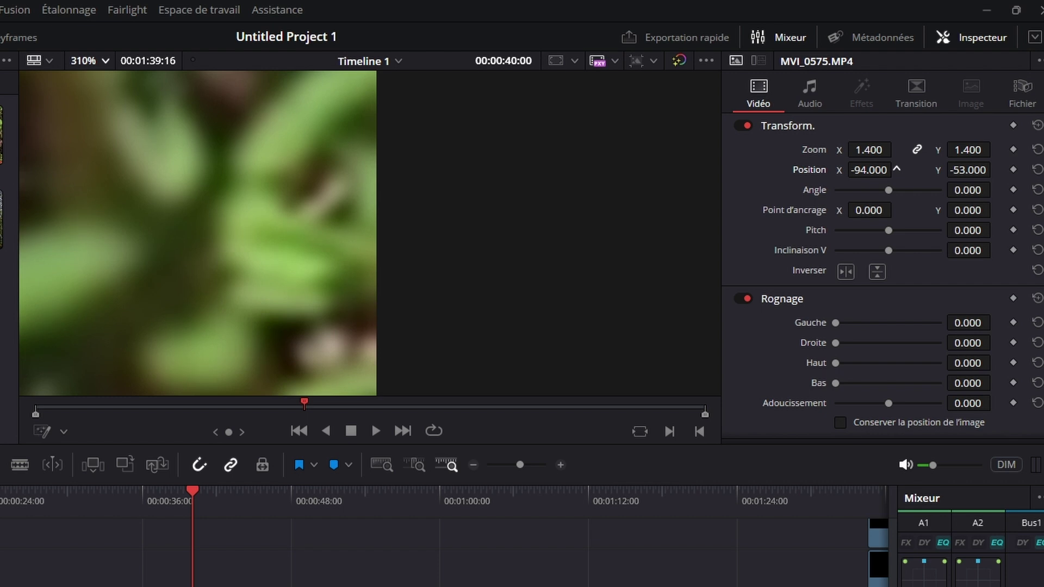
scroll(292, 216, "down", 2)
- Inspect the reframed bee-and-flowerpot shot at 200% zoom, then return the viewer to Fit
scroll(286, 210, "down", 2)
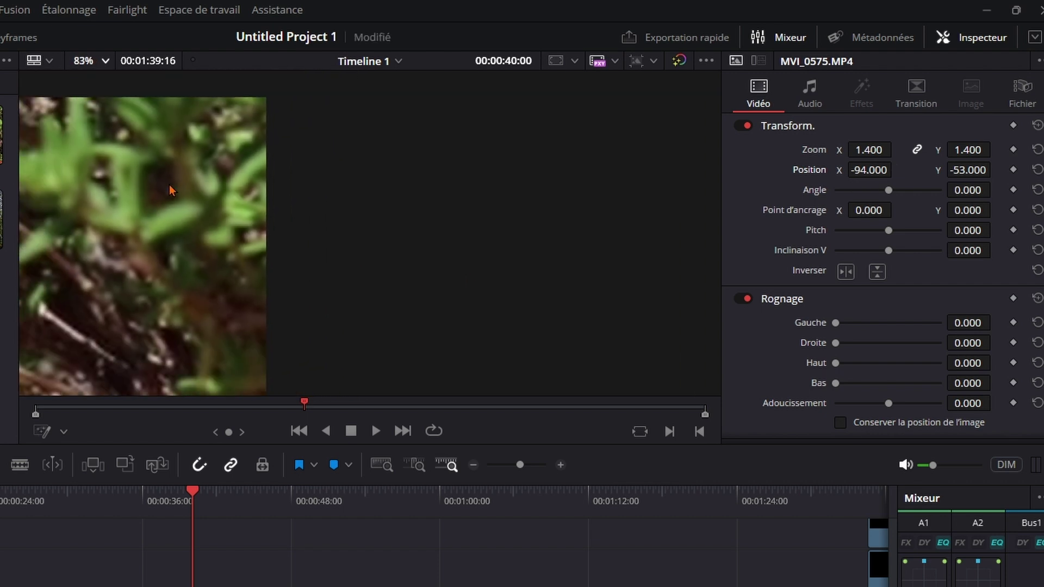
left_click(106, 62)
left_click(93, 81)
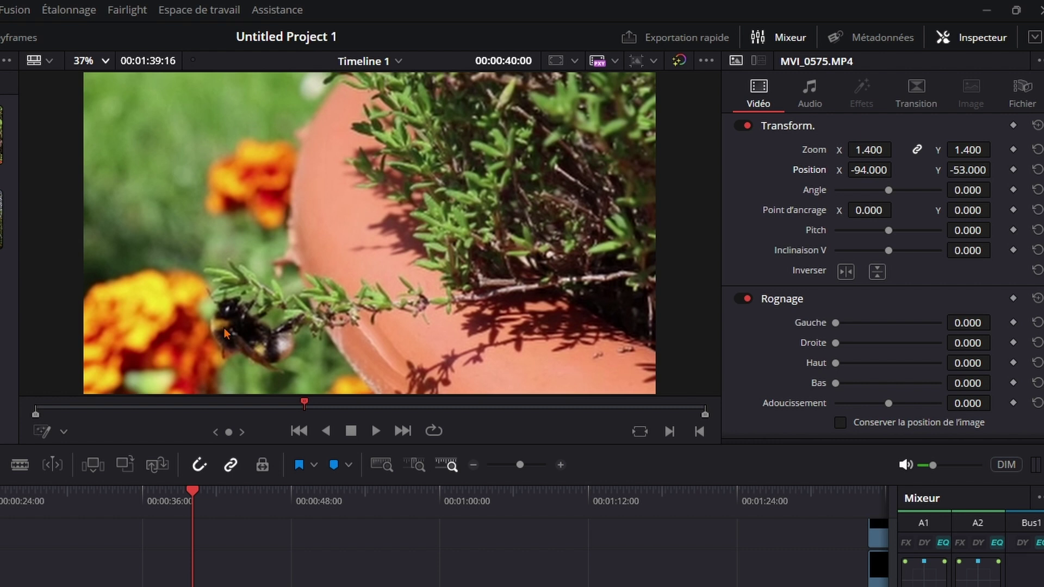
left_click(106, 63)
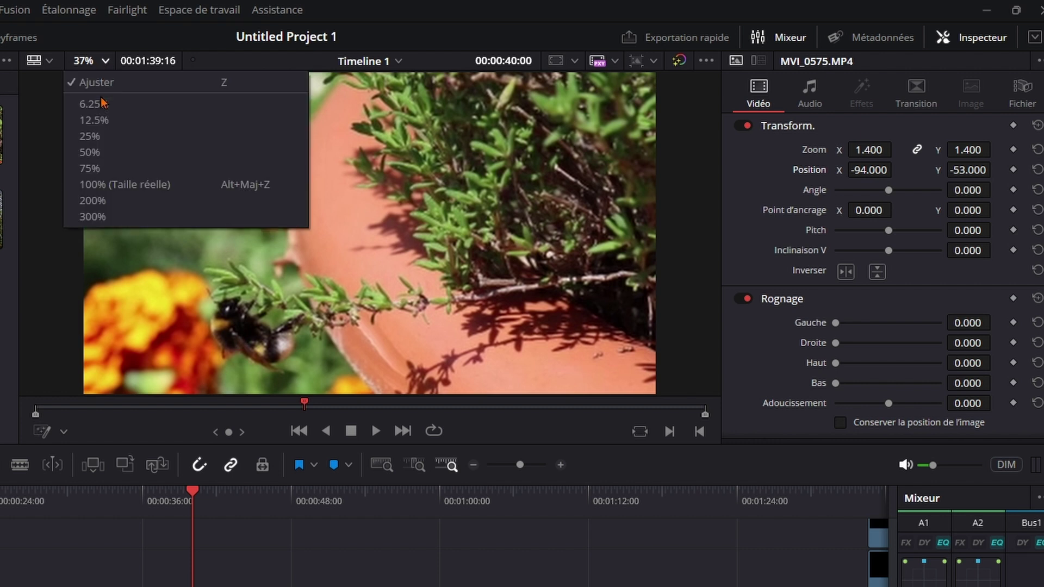
left_click(100, 202)
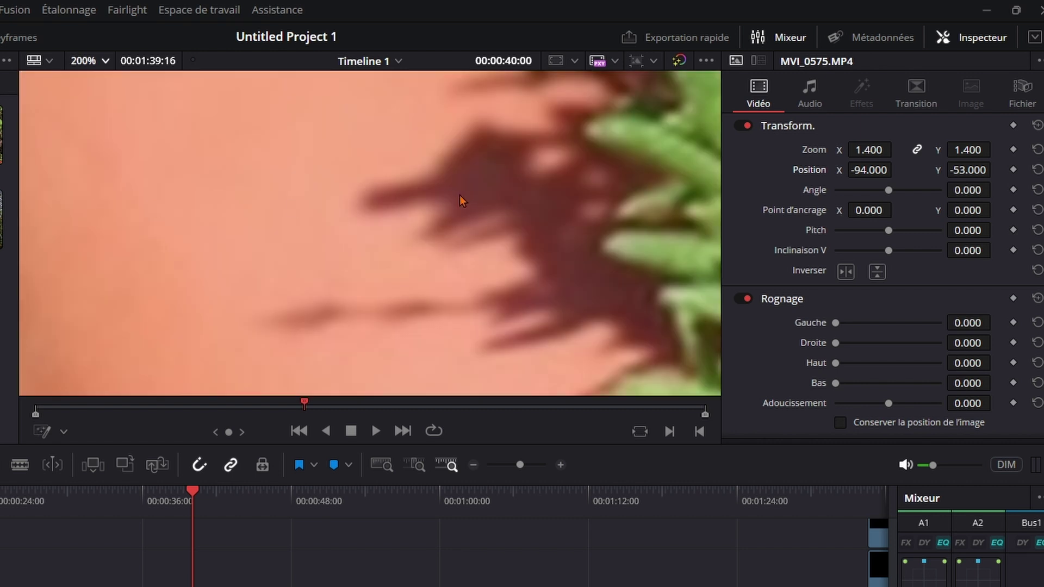
scroll(458, 194, "down", 2)
scroll(451, 206, "down", 4)
scroll(450, 224, "down", 4)
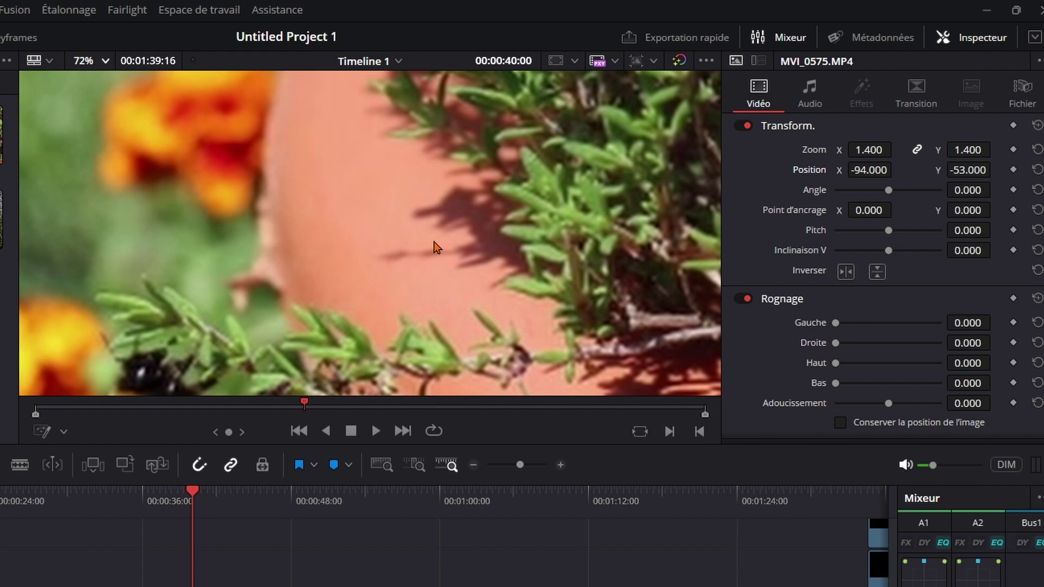
scroll(433, 245, "down", 4)
scroll(425, 272, "down", 3)
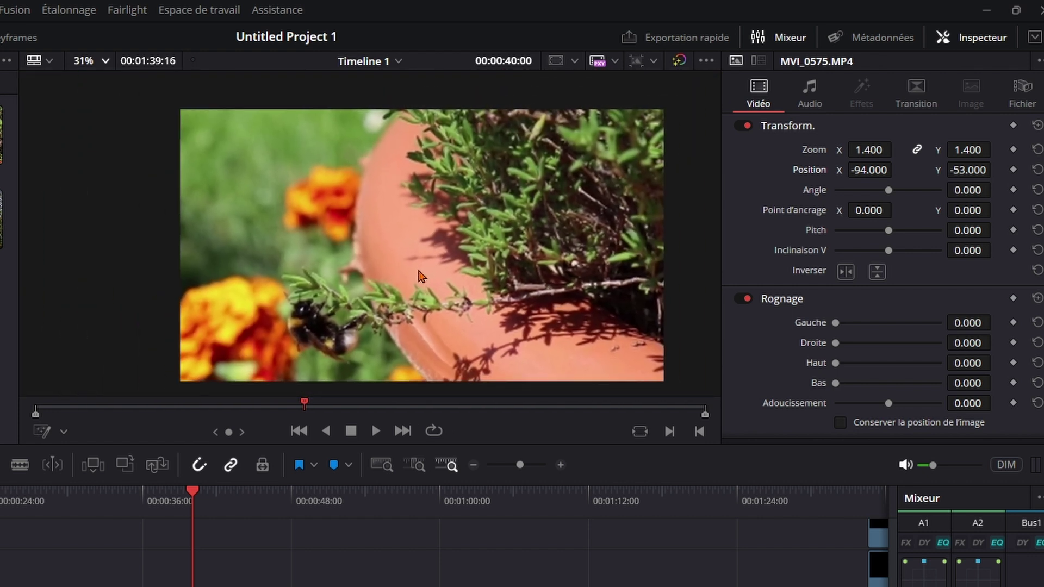
left_click(99, 61)
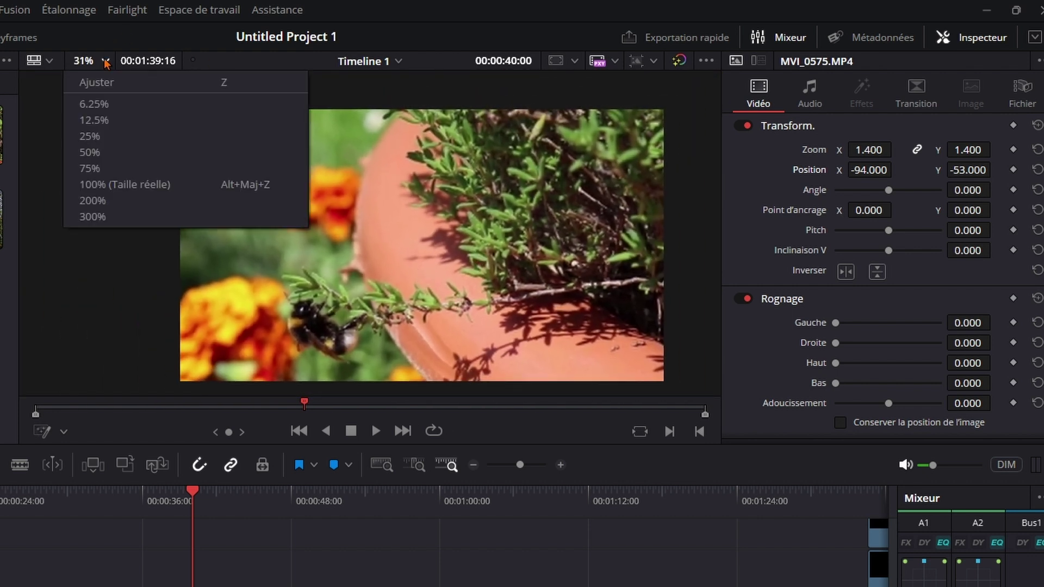
left_click(97, 82)
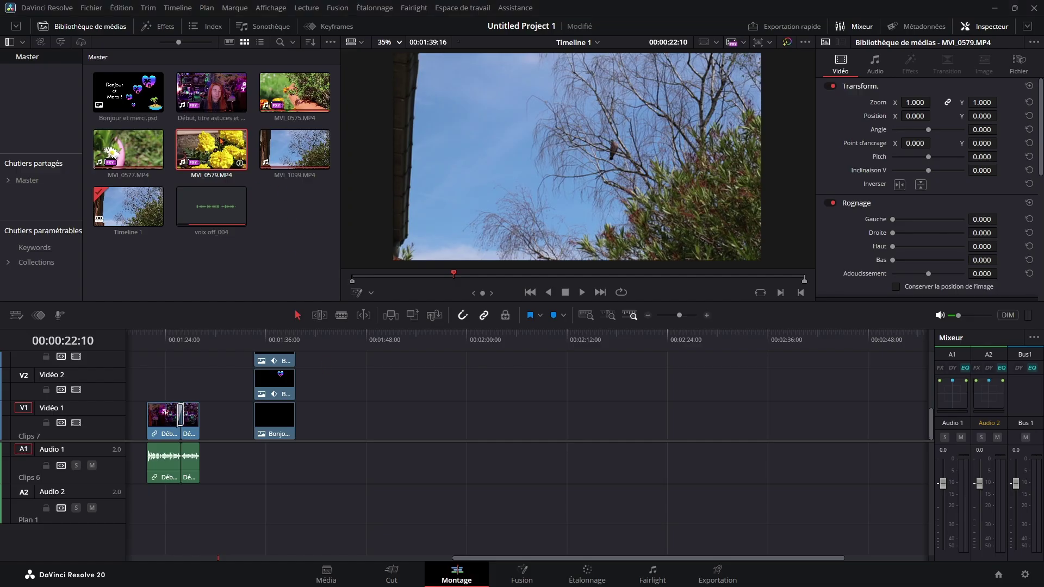
- Drag MVI_0579.MP4 onto Vidéo 1/Audio 1 after the Bonjour clips
mouse_move(212, 150)
left_mouse_down()
mouse_move(362, 413)
mouse_move(386, 413)
left_mouse_up()
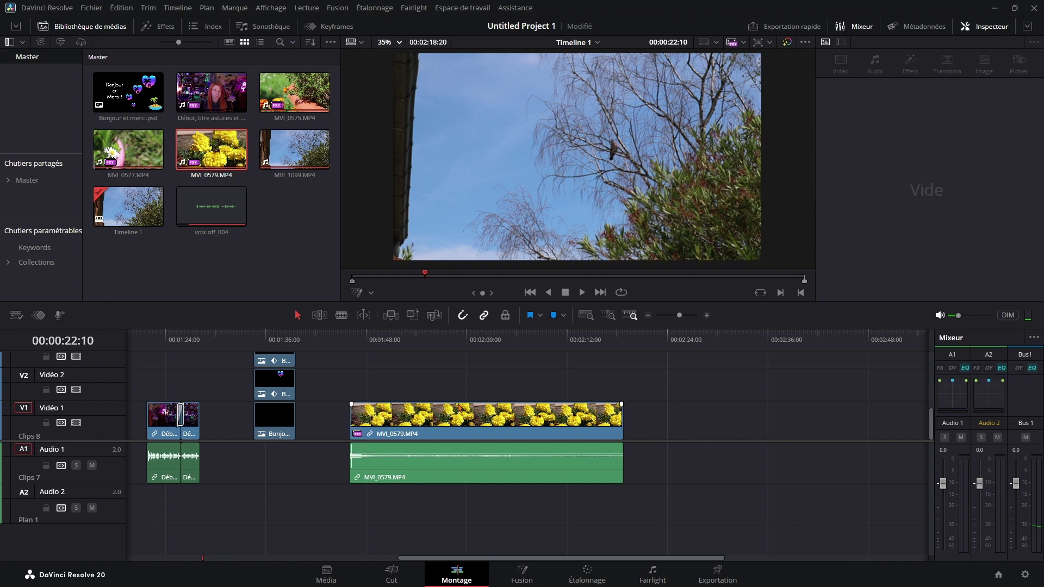
- Park on MVI_0579, open the Color page's Chroma Warp, and sample the yellow petals as a warp point
left_click(418, 340)
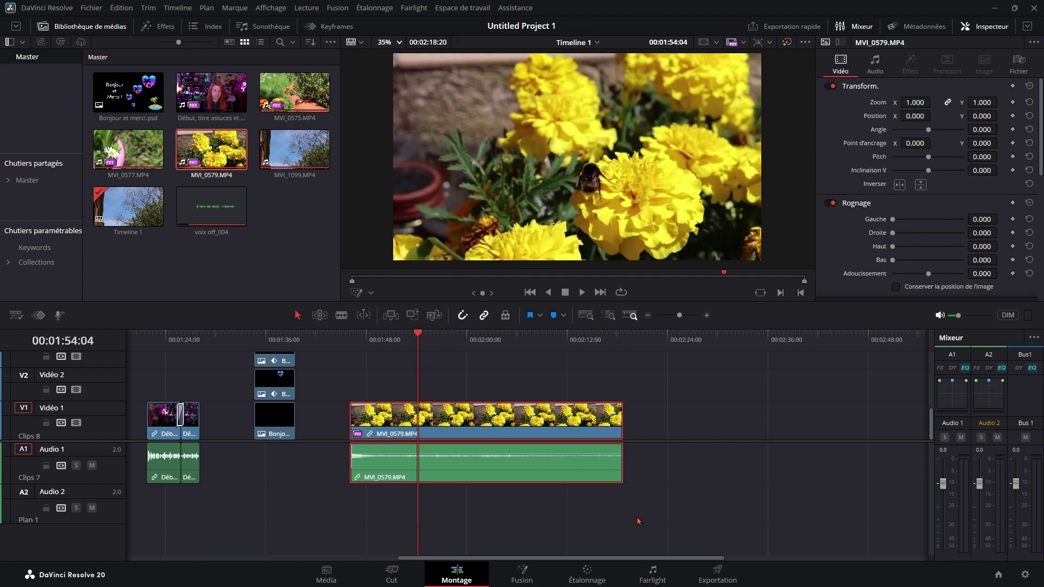
left_click(587, 575)
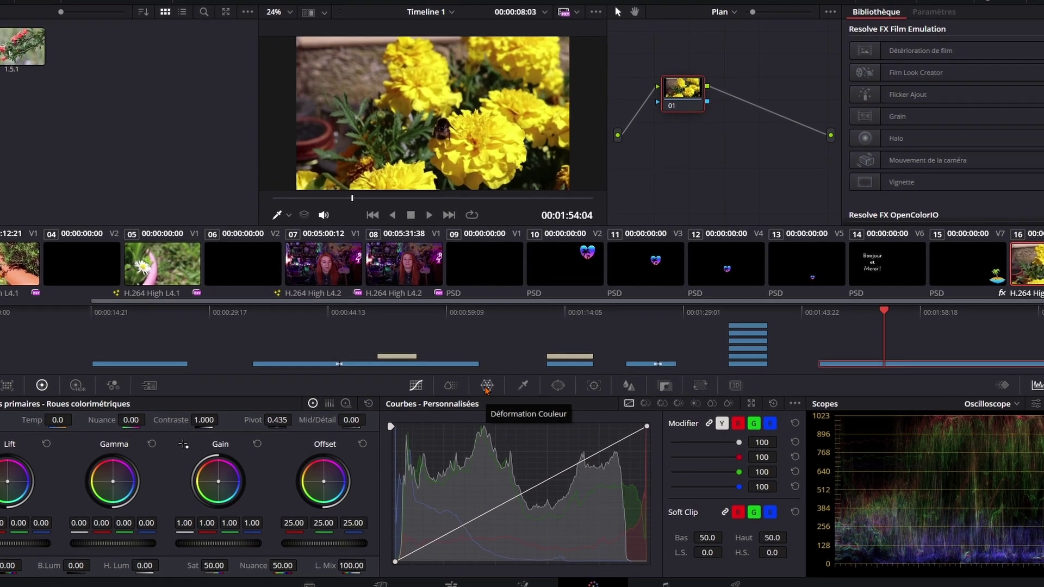
left_click(486, 386)
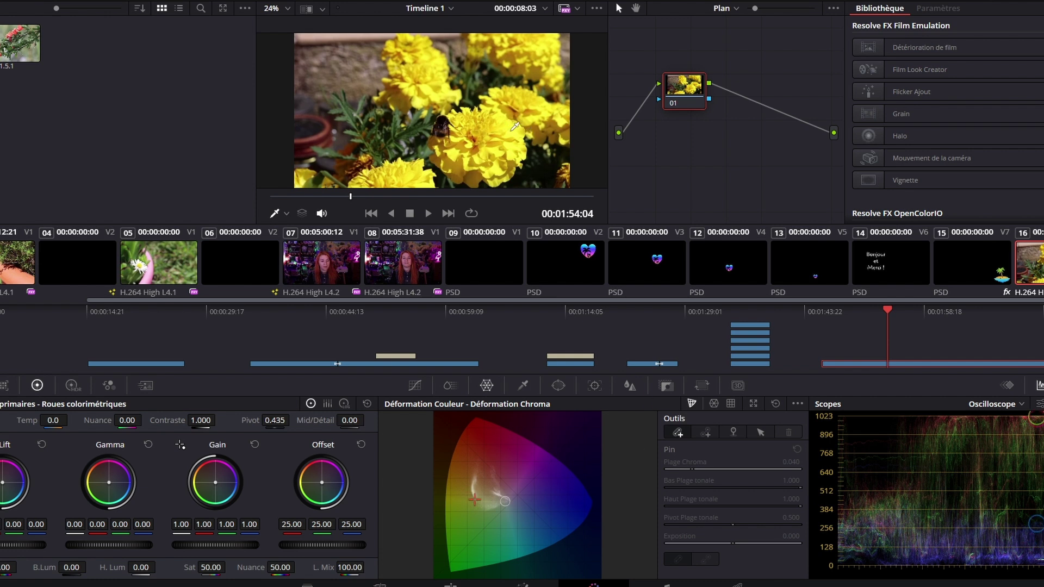
left_click(514, 126)
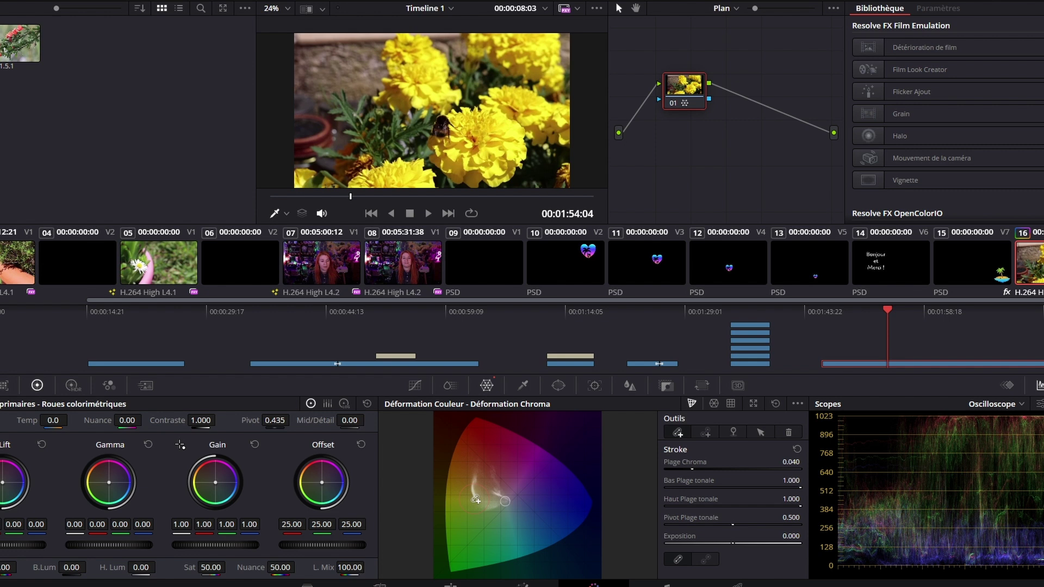
- Drag the yellow warp point toward orange, raising Plage Chroma to 0.064
mouse_move(478, 498)
left_mouse_down()
mouse_move(465, 472)
mouse_move(484, 484)
left_mouse_up()
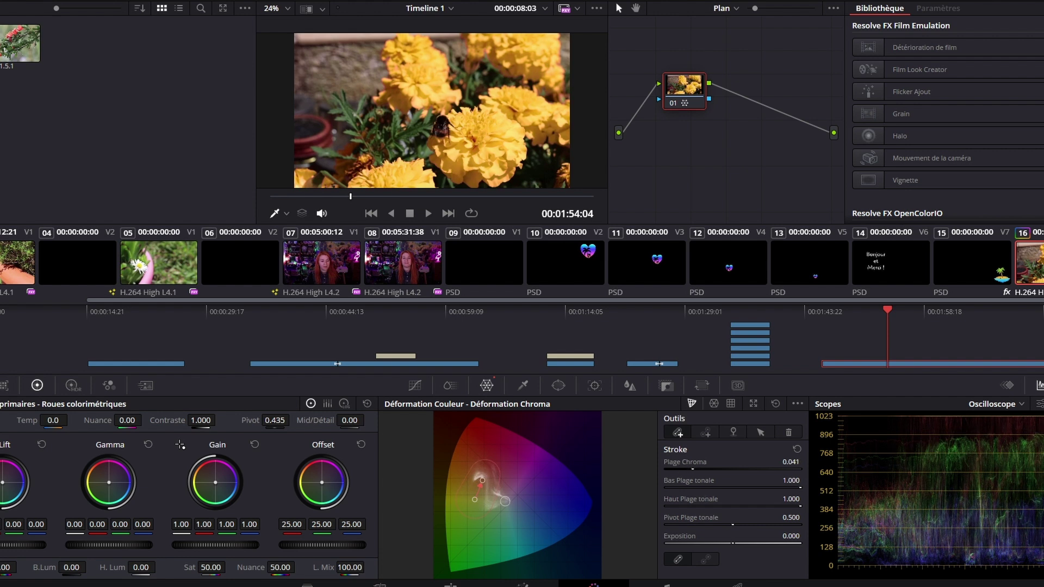
scroll(440, 517, "up", 2)
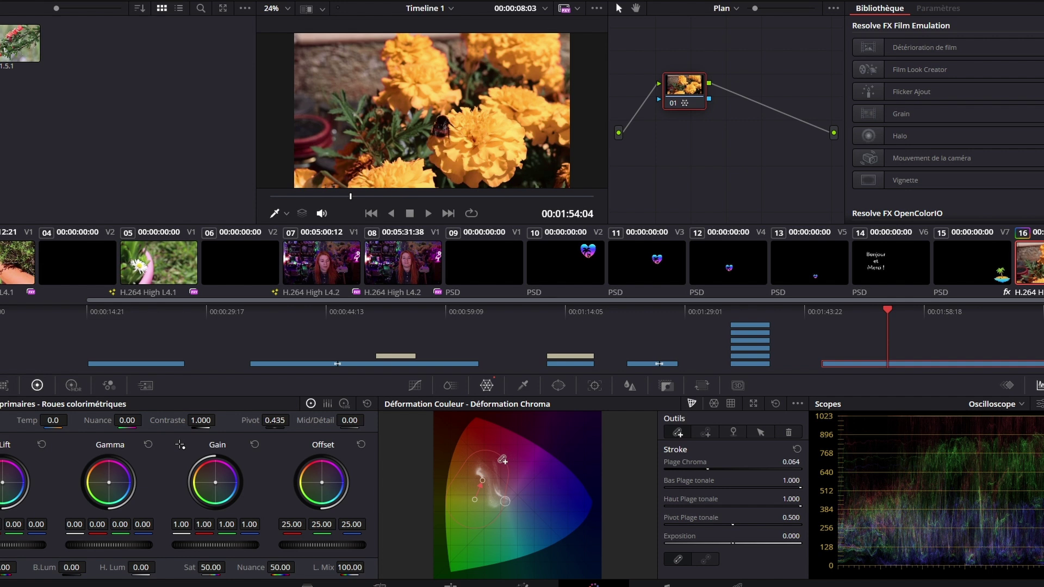
left_click_drag(482, 480, 484, 478)
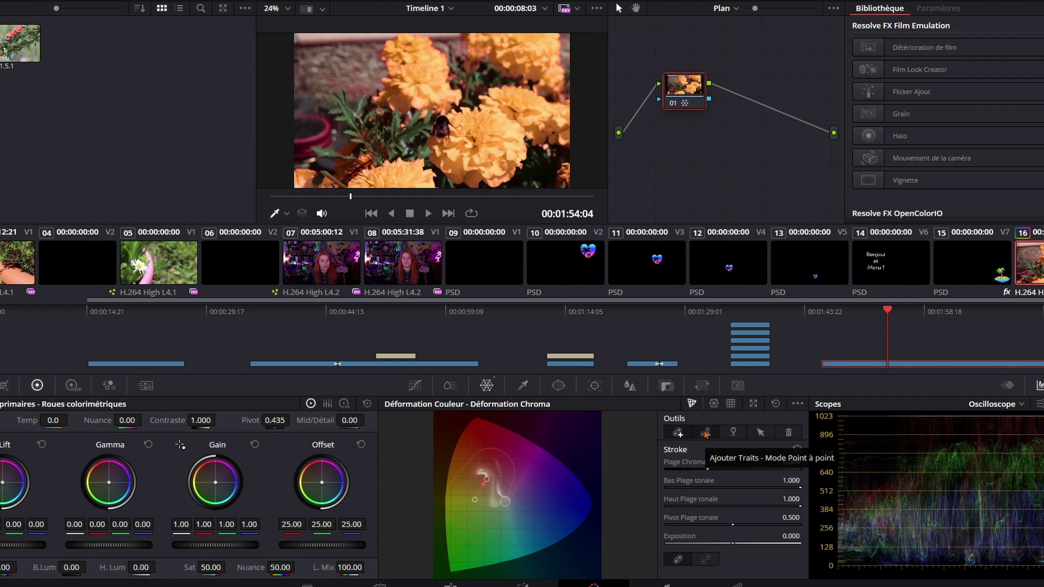
- Sample the foliage as a second warp point and shift it toward cyan, fine-tuning its position
left_click(352, 113)
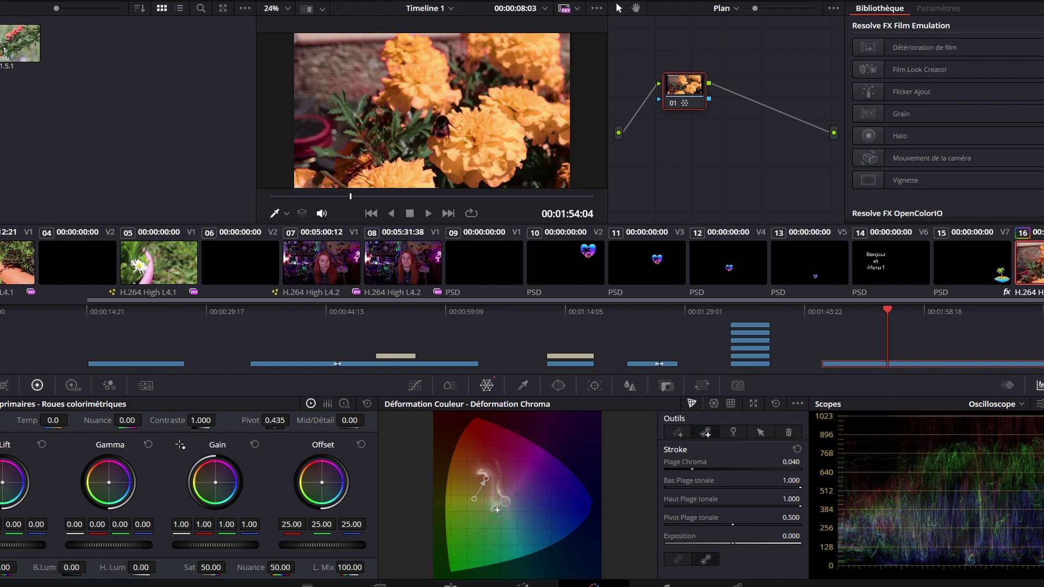
left_click_drag(495, 520, 506, 540)
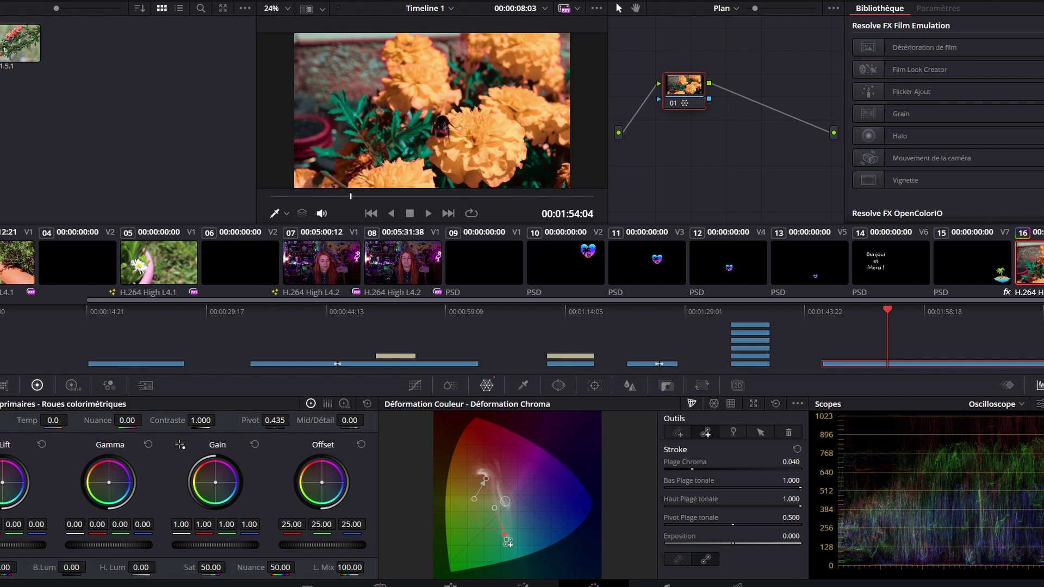
left_click_drag(508, 540, 507, 523)
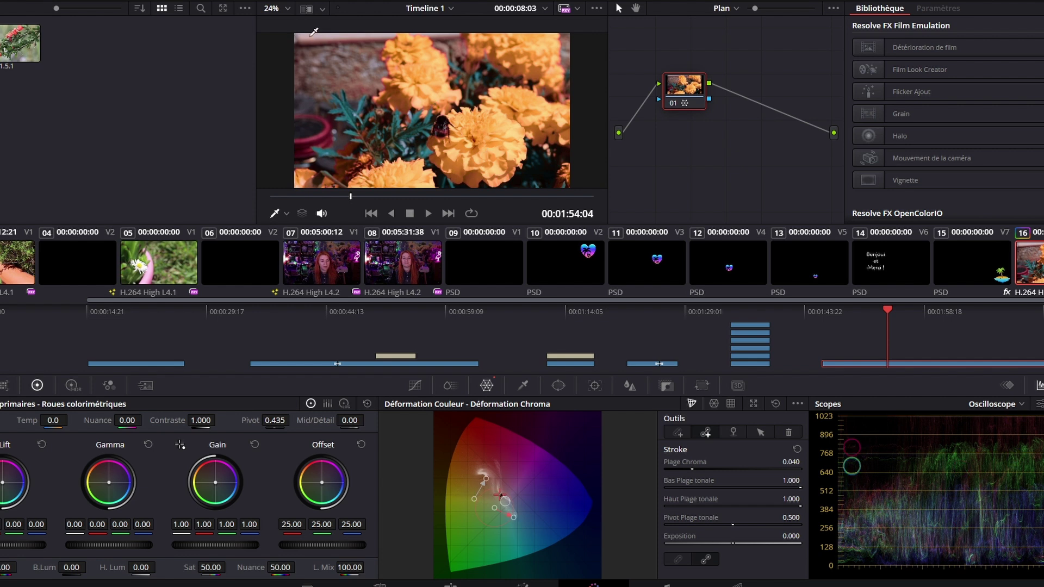
left_click_drag(513, 499, 521, 506)
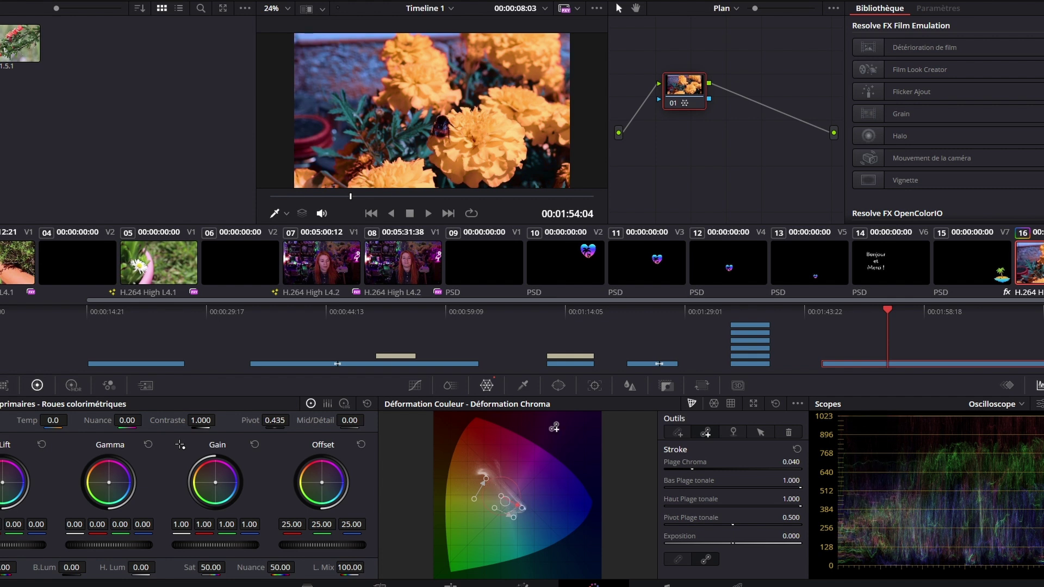
- Enlarge the viewer and toggle the grade off and on to compare with the original
left_click_drag(608, 69, 654, 69)
left_click(590, 9)
left_click(590, 9)
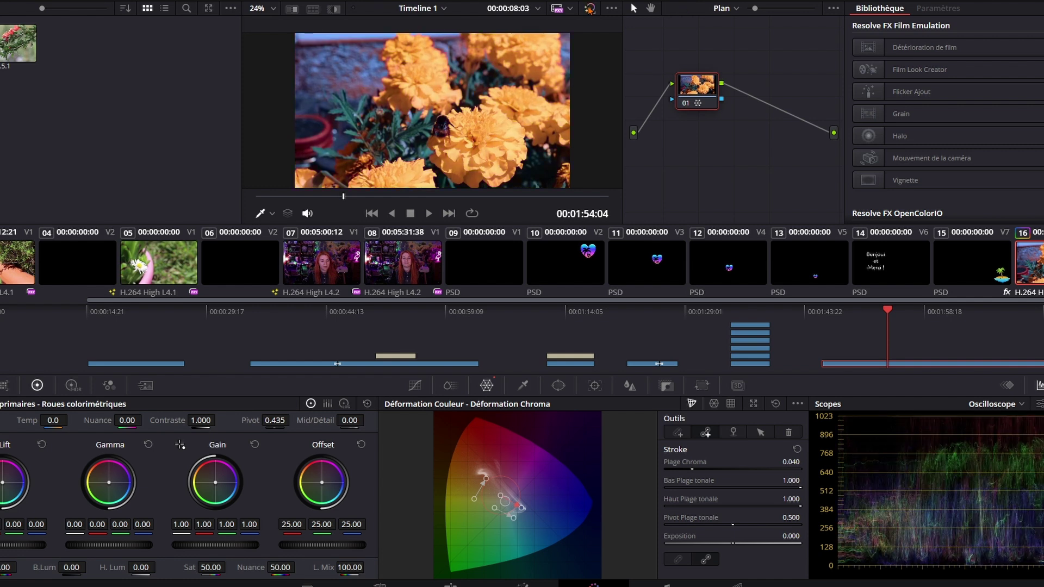
left_click(590, 10)
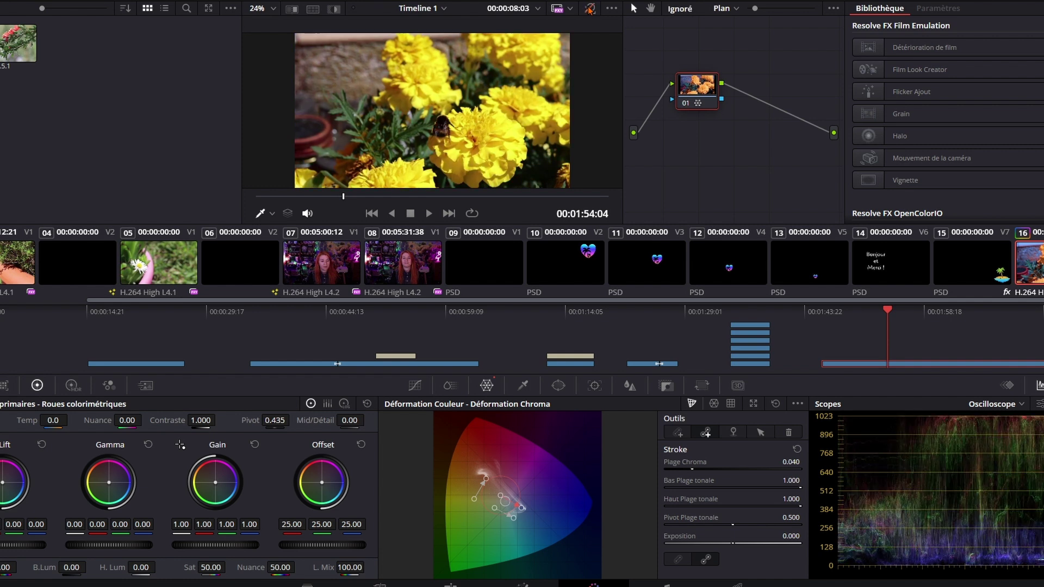
left_click(589, 9)
left_click(590, 10)
left_click(590, 10)
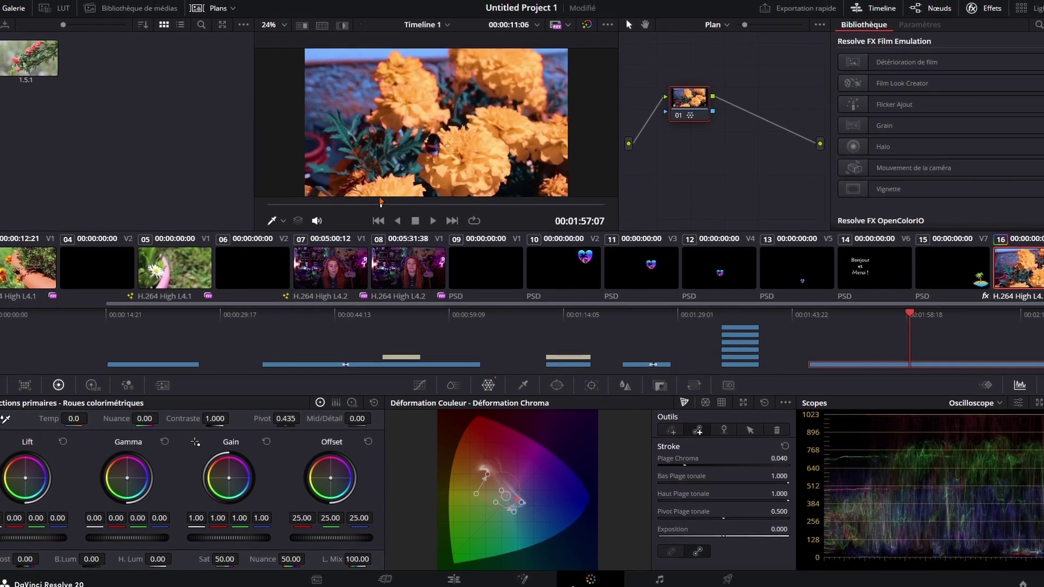